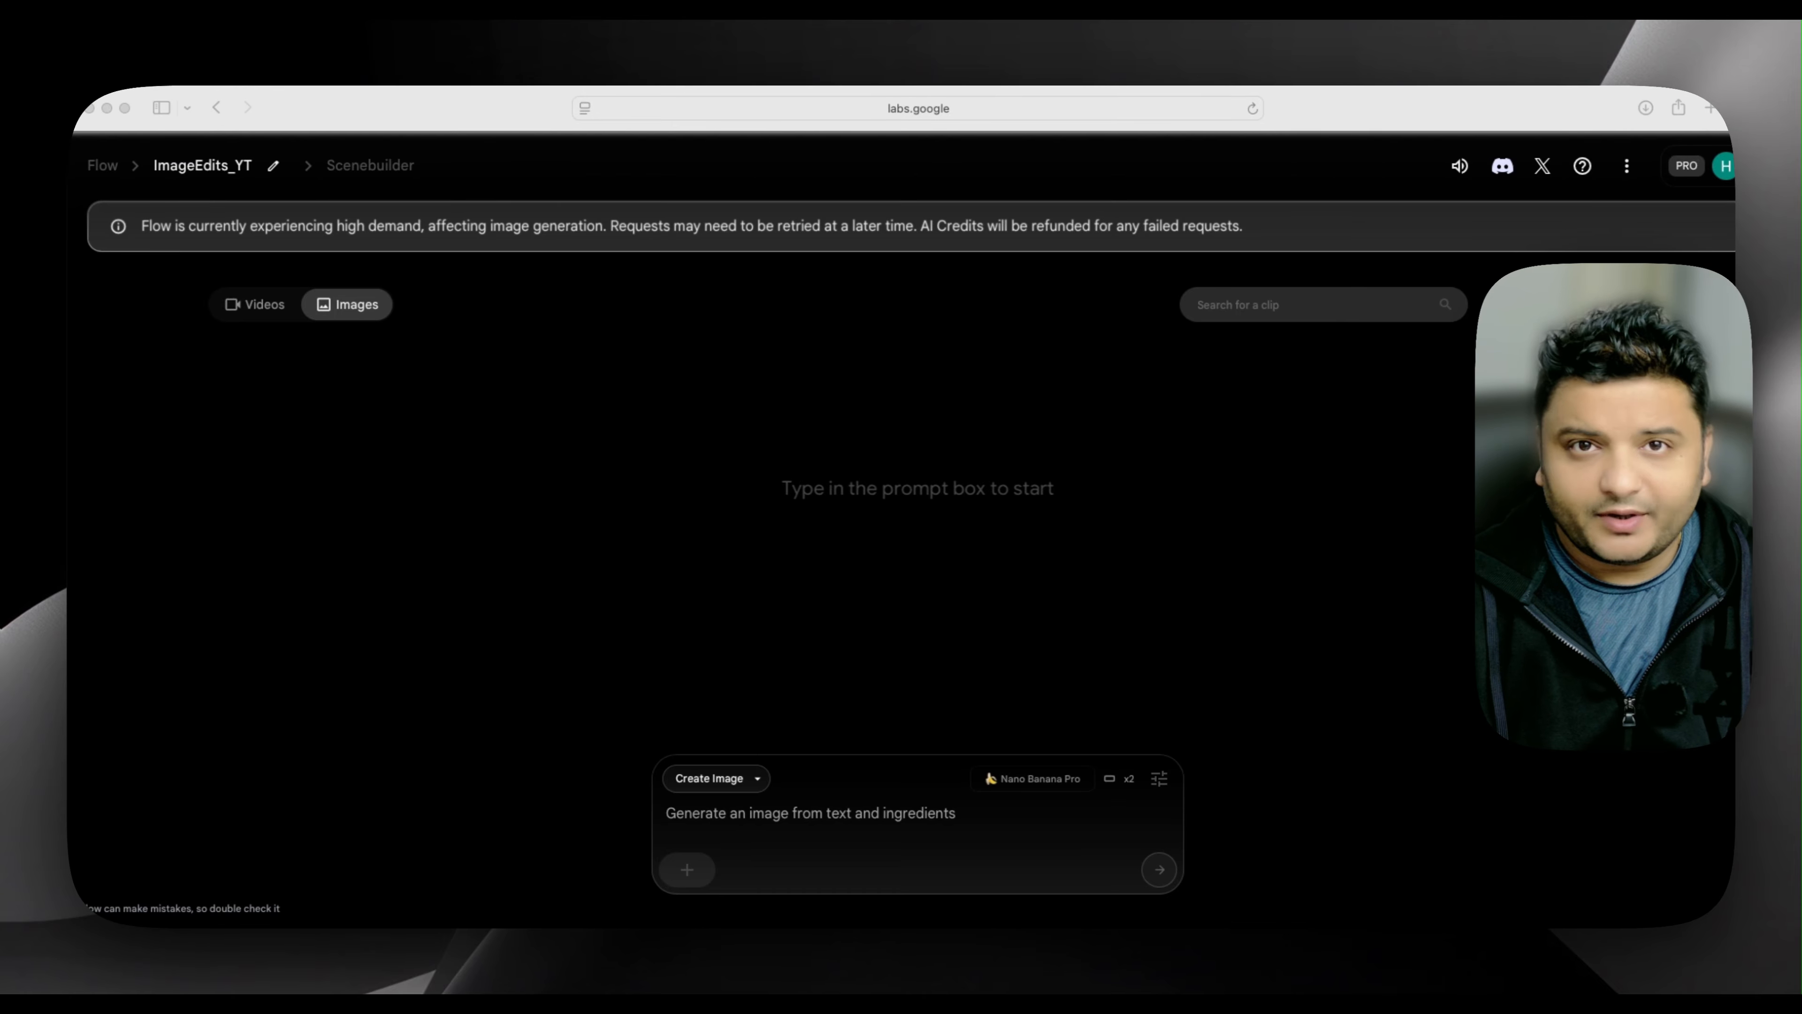
Generate realistic images from the prepared prompt of a young woman in a cream sweater reading a hardcover book in a sunlit living room.
left_click(871, 799)
key("super+v")
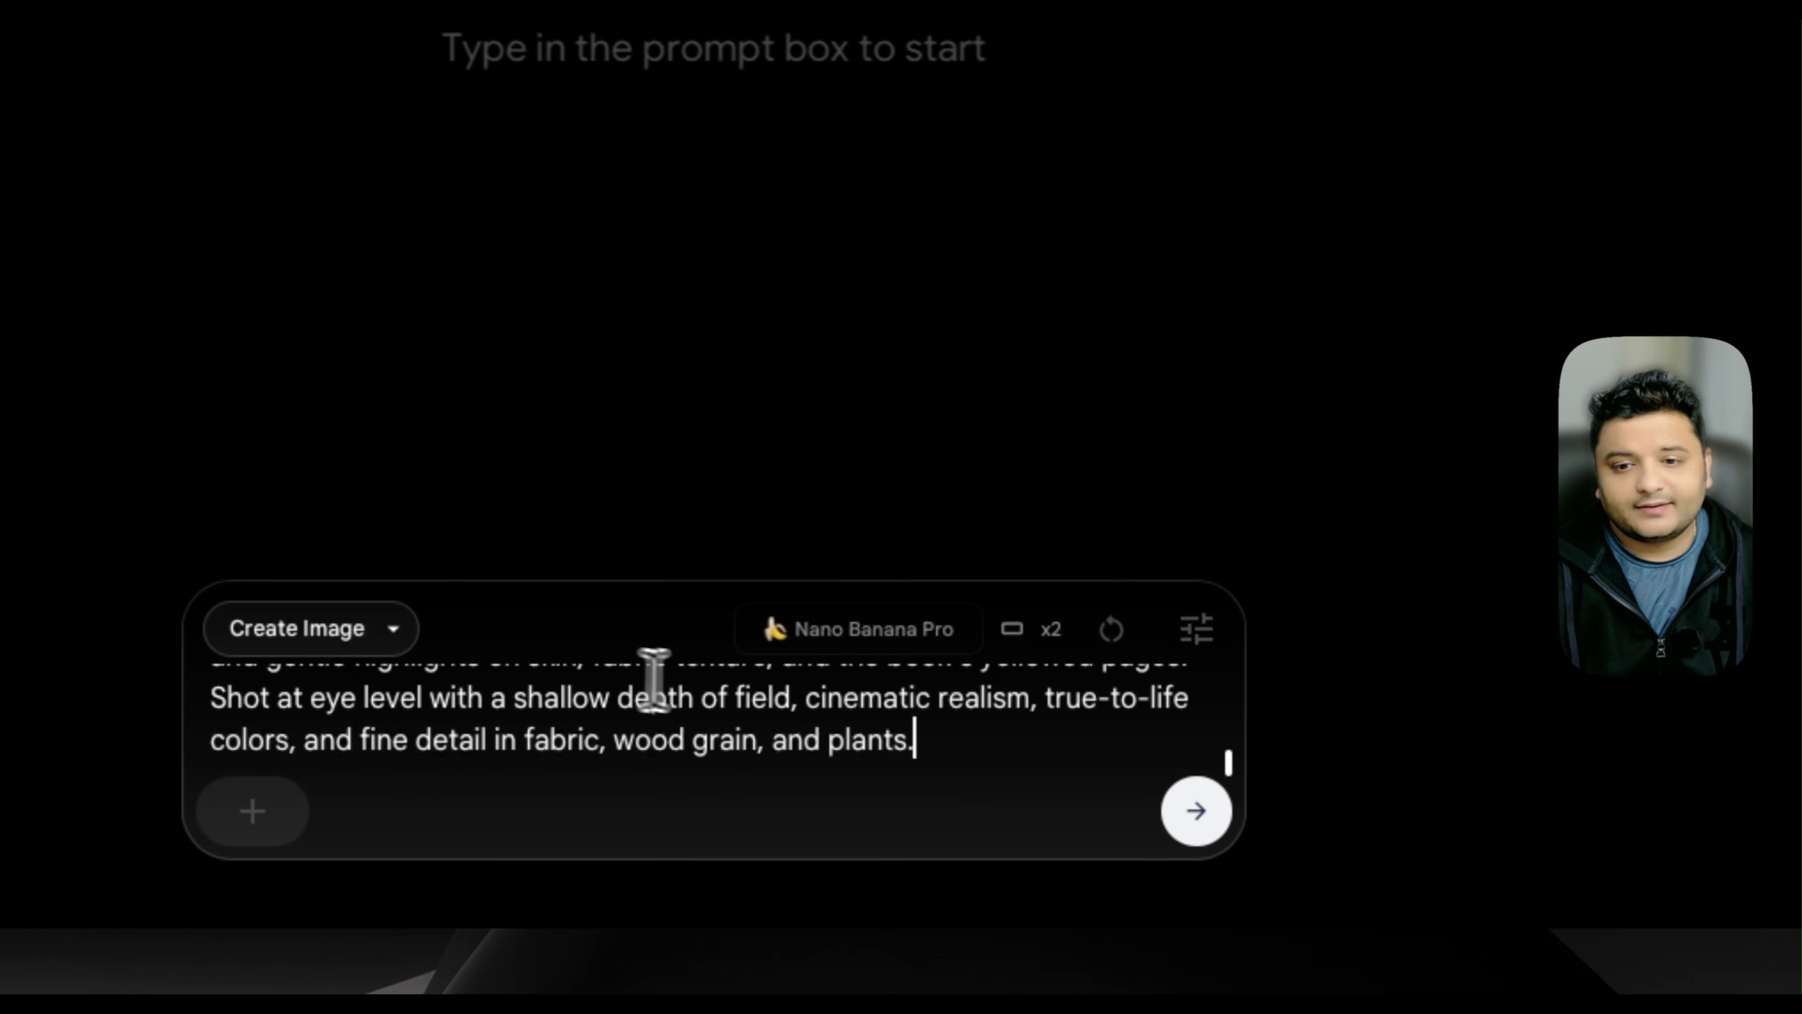
left_click(1186, 810)
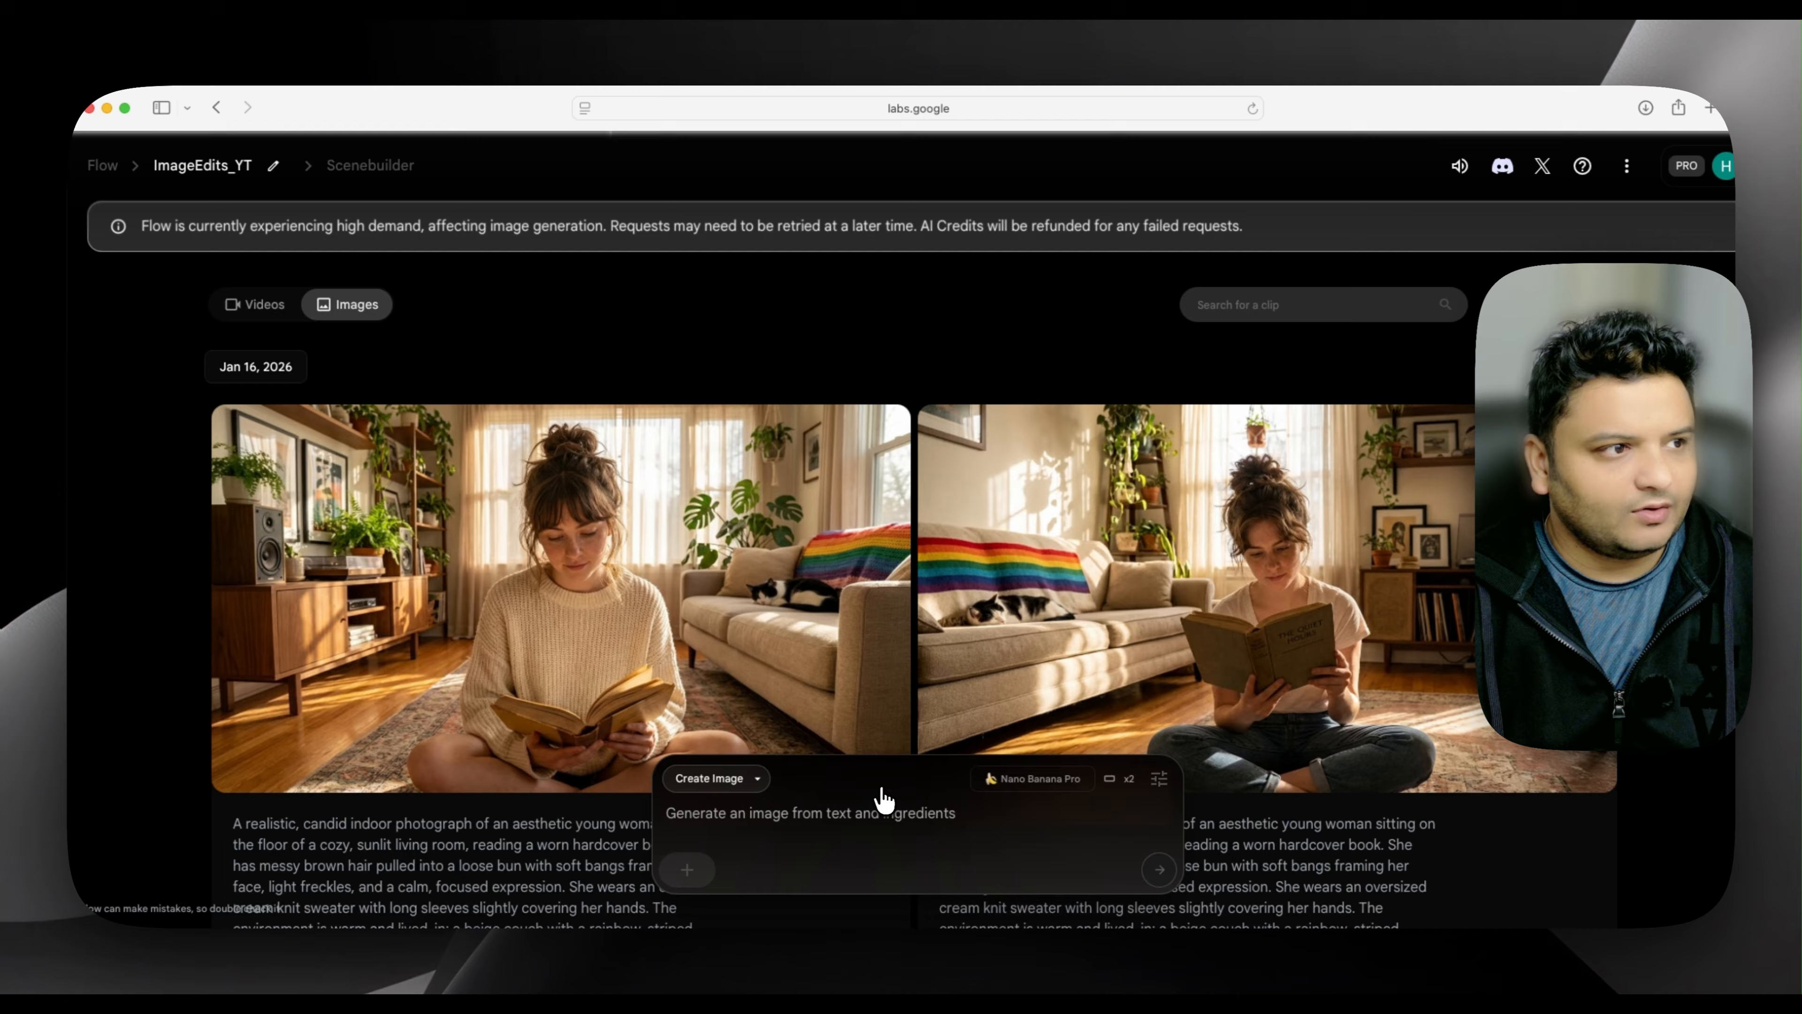
scroll(567, 845, "down", 3)
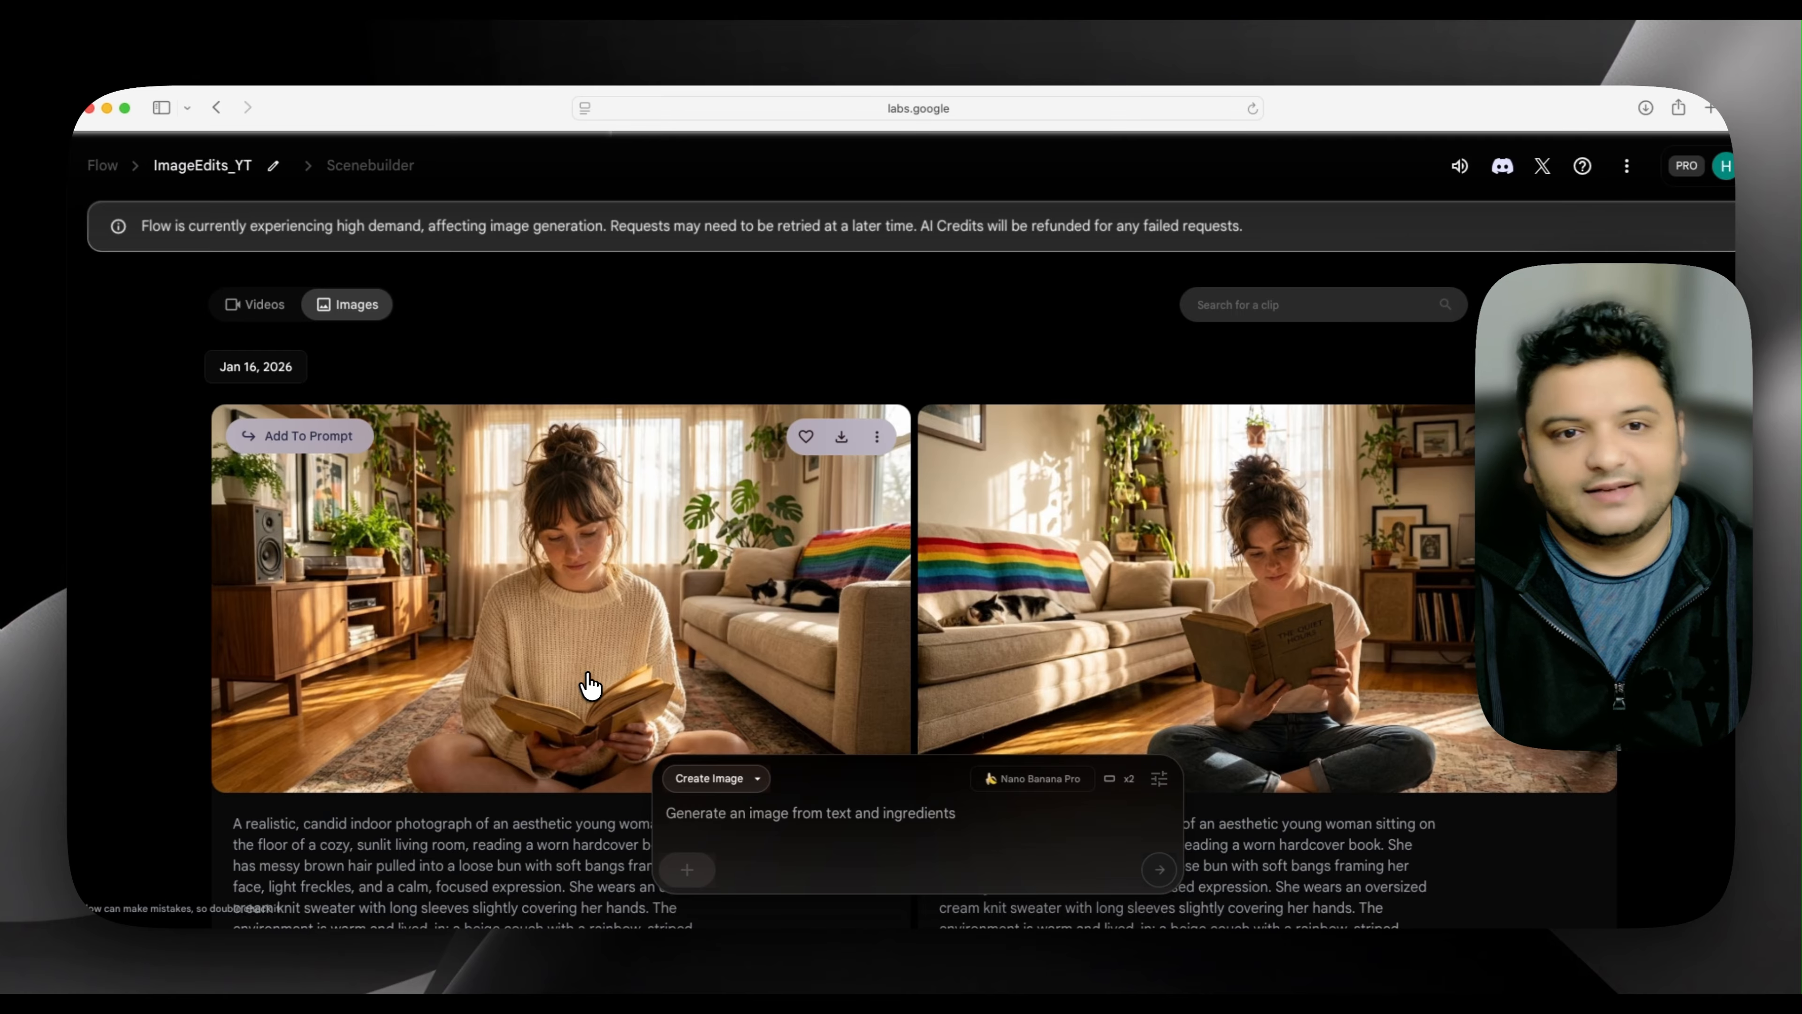
Open the generated image with the cream sweater and submit the edit "change the color of the sweater to red".
left_click(555, 628)
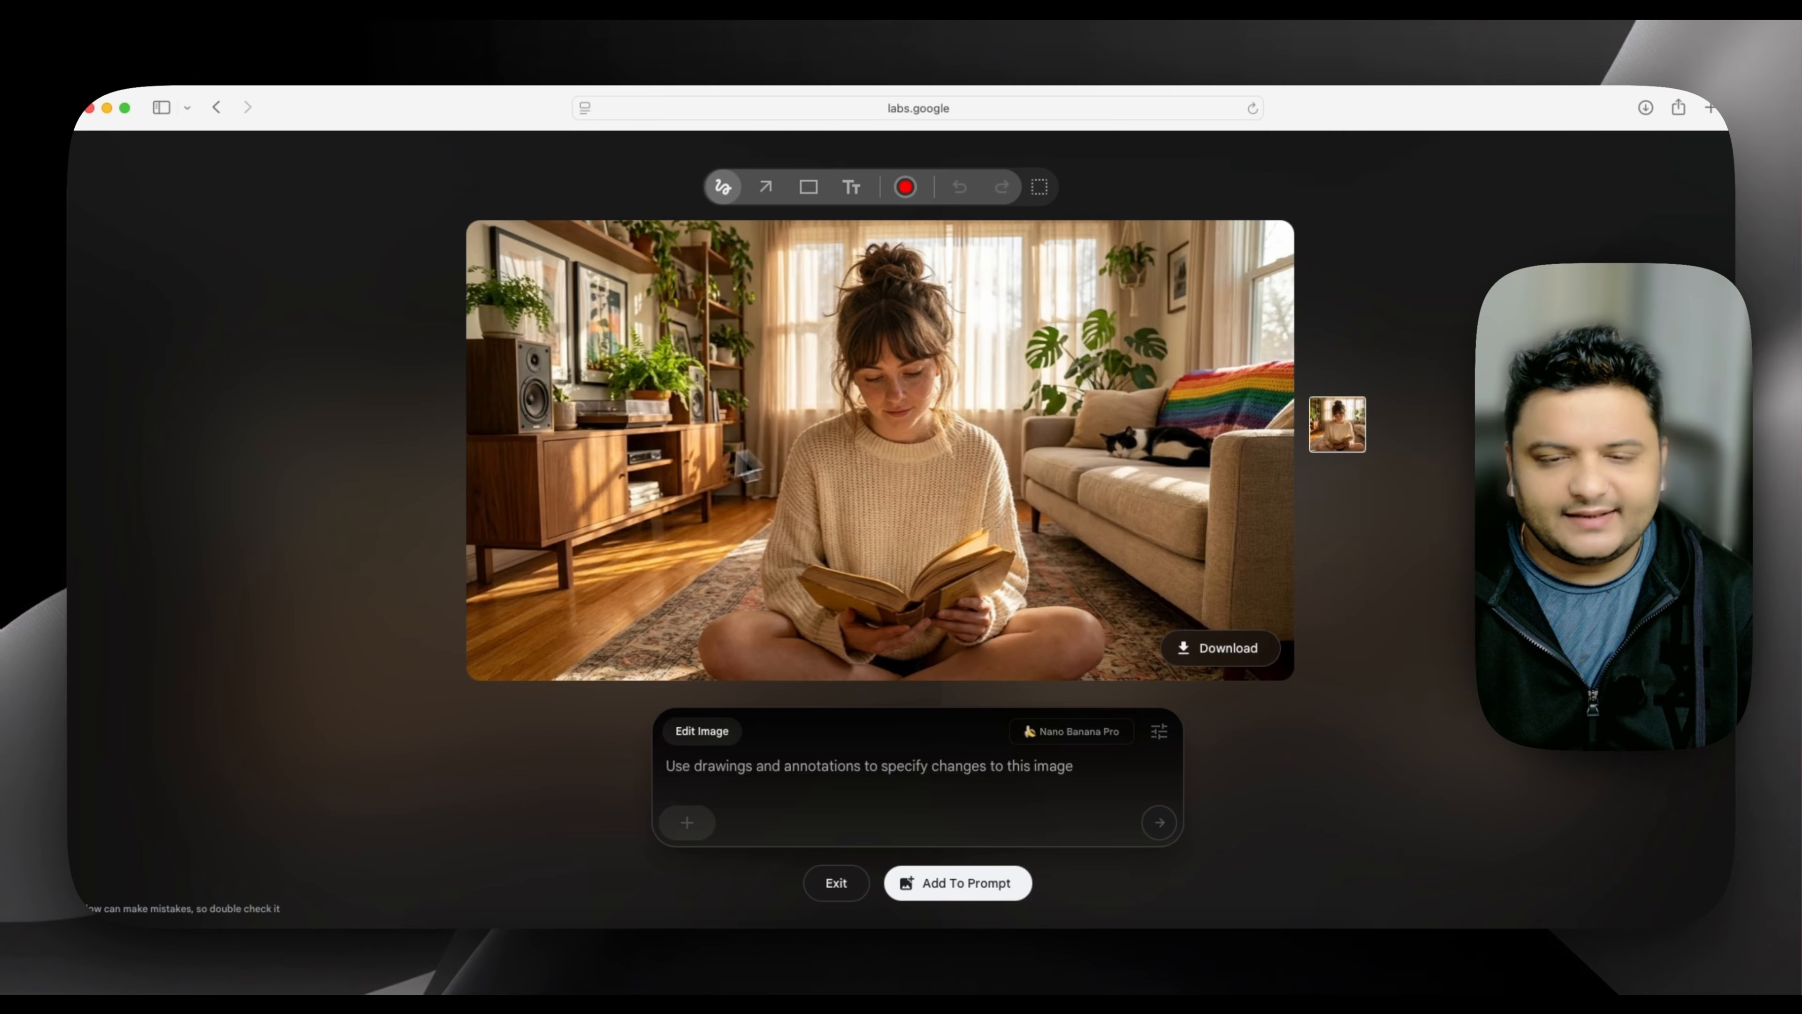
left_click(723, 764)
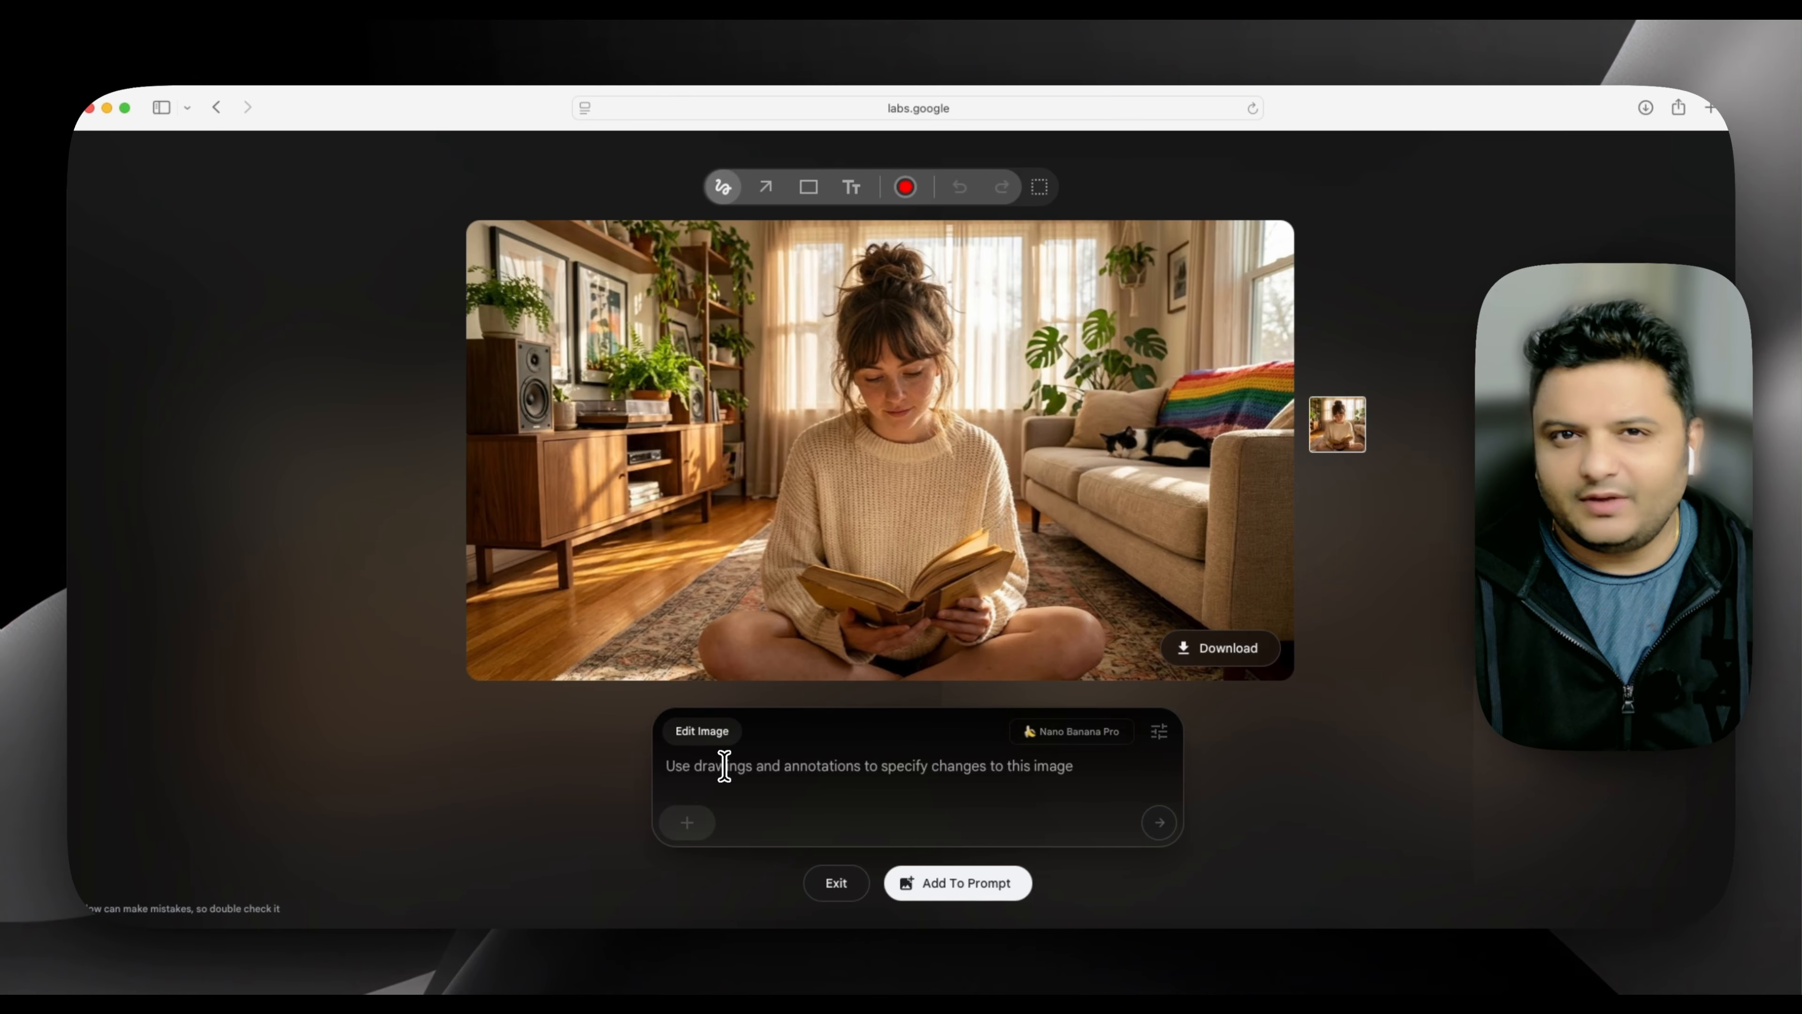
type("change the color of th")
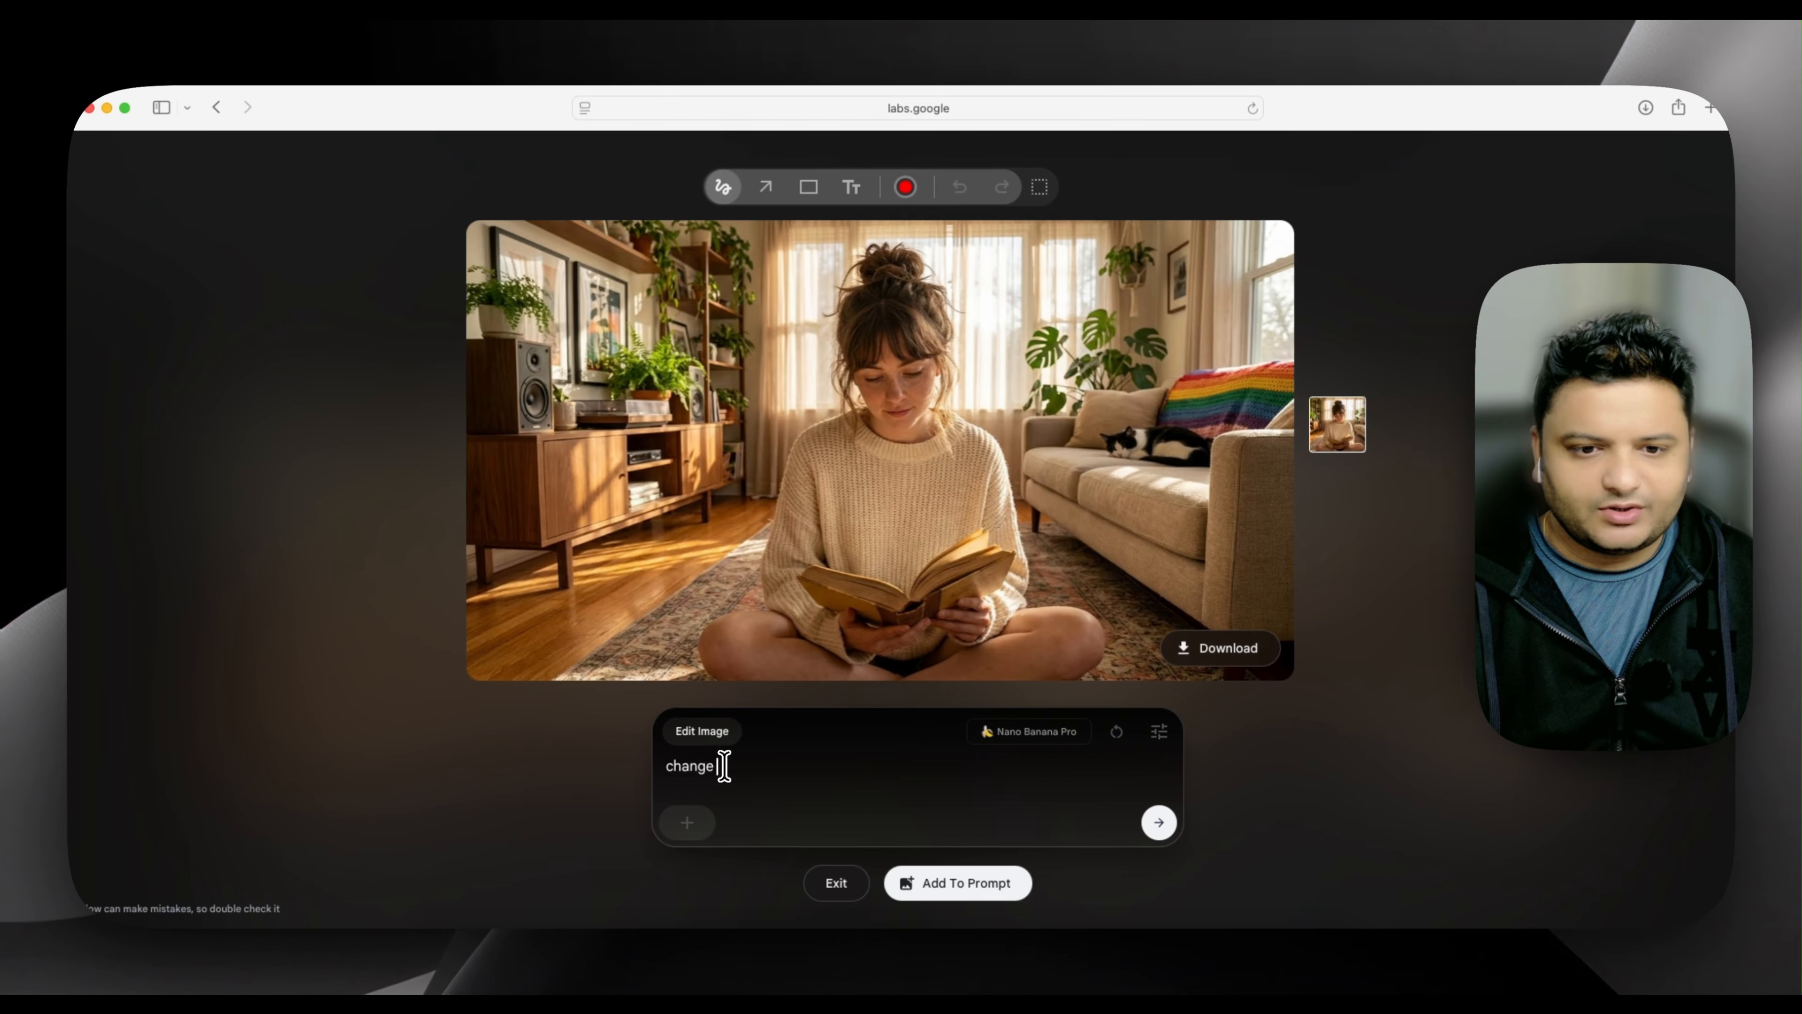
type("e sweater to")
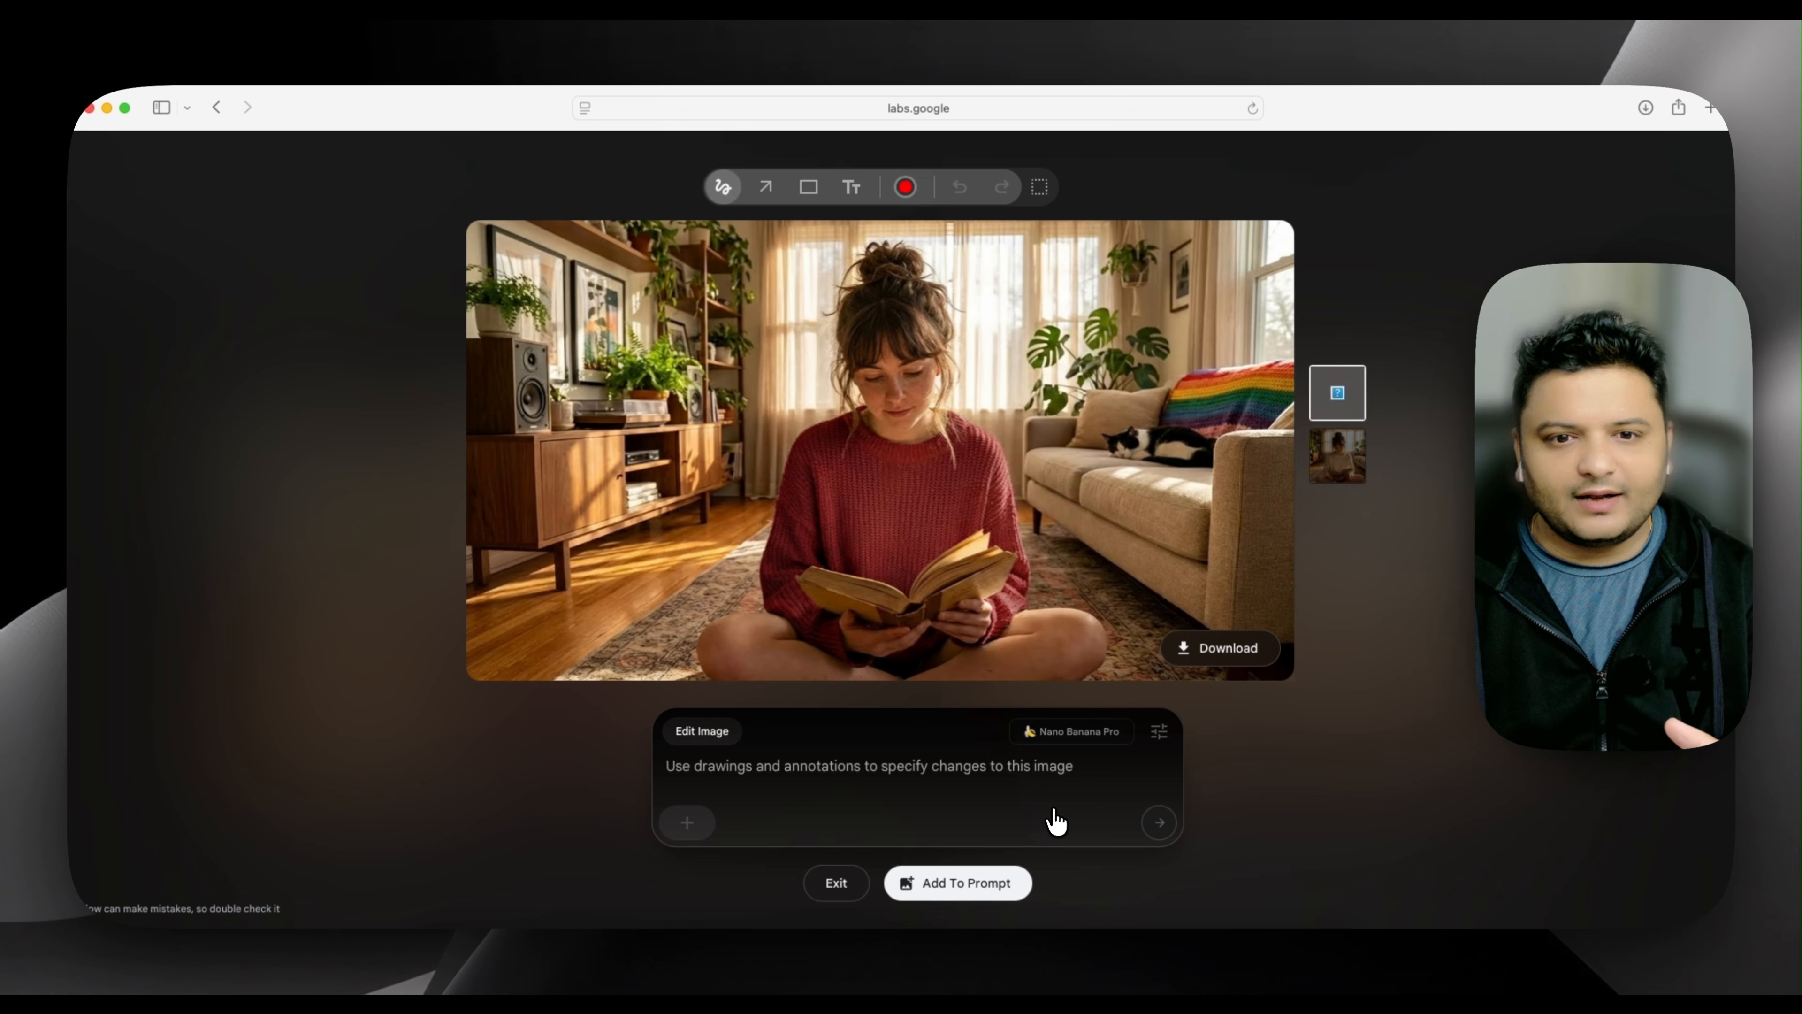
Apply the edit "change the background to an empty hall keep the character consistent" to the original cream-sweater version.
left_click(810, 770)
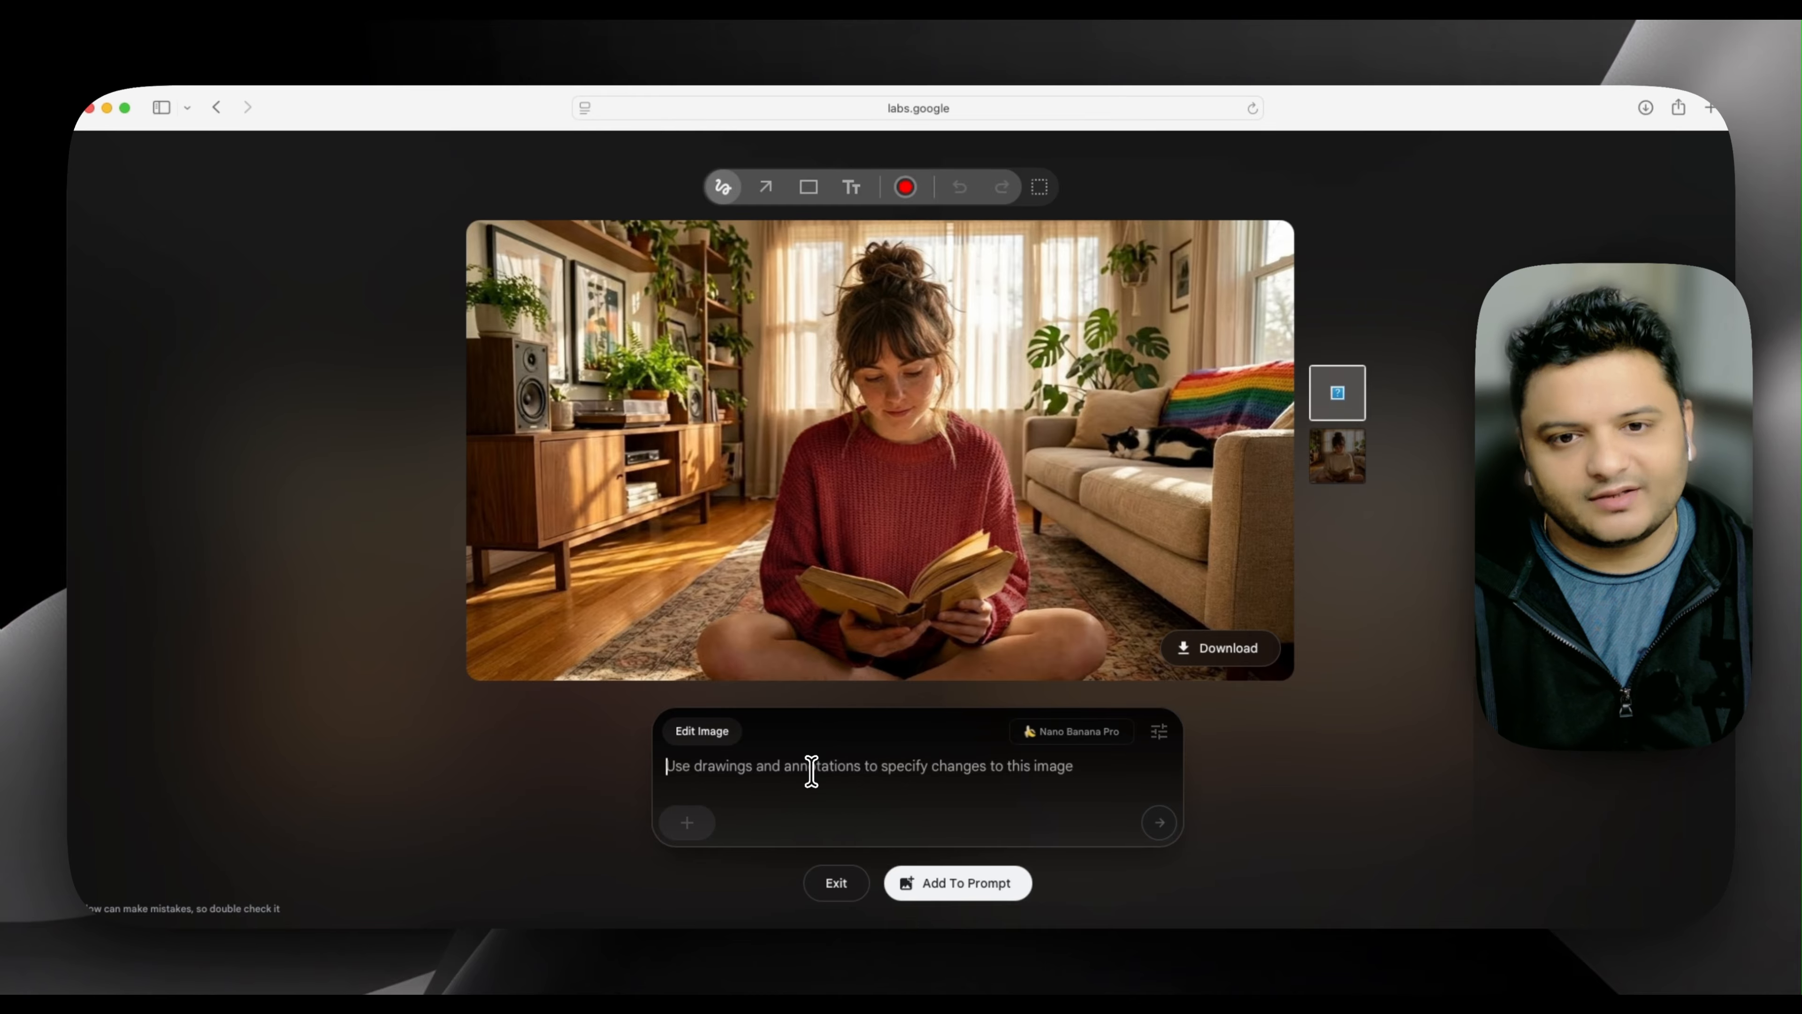
type("change the background to an empty hall")
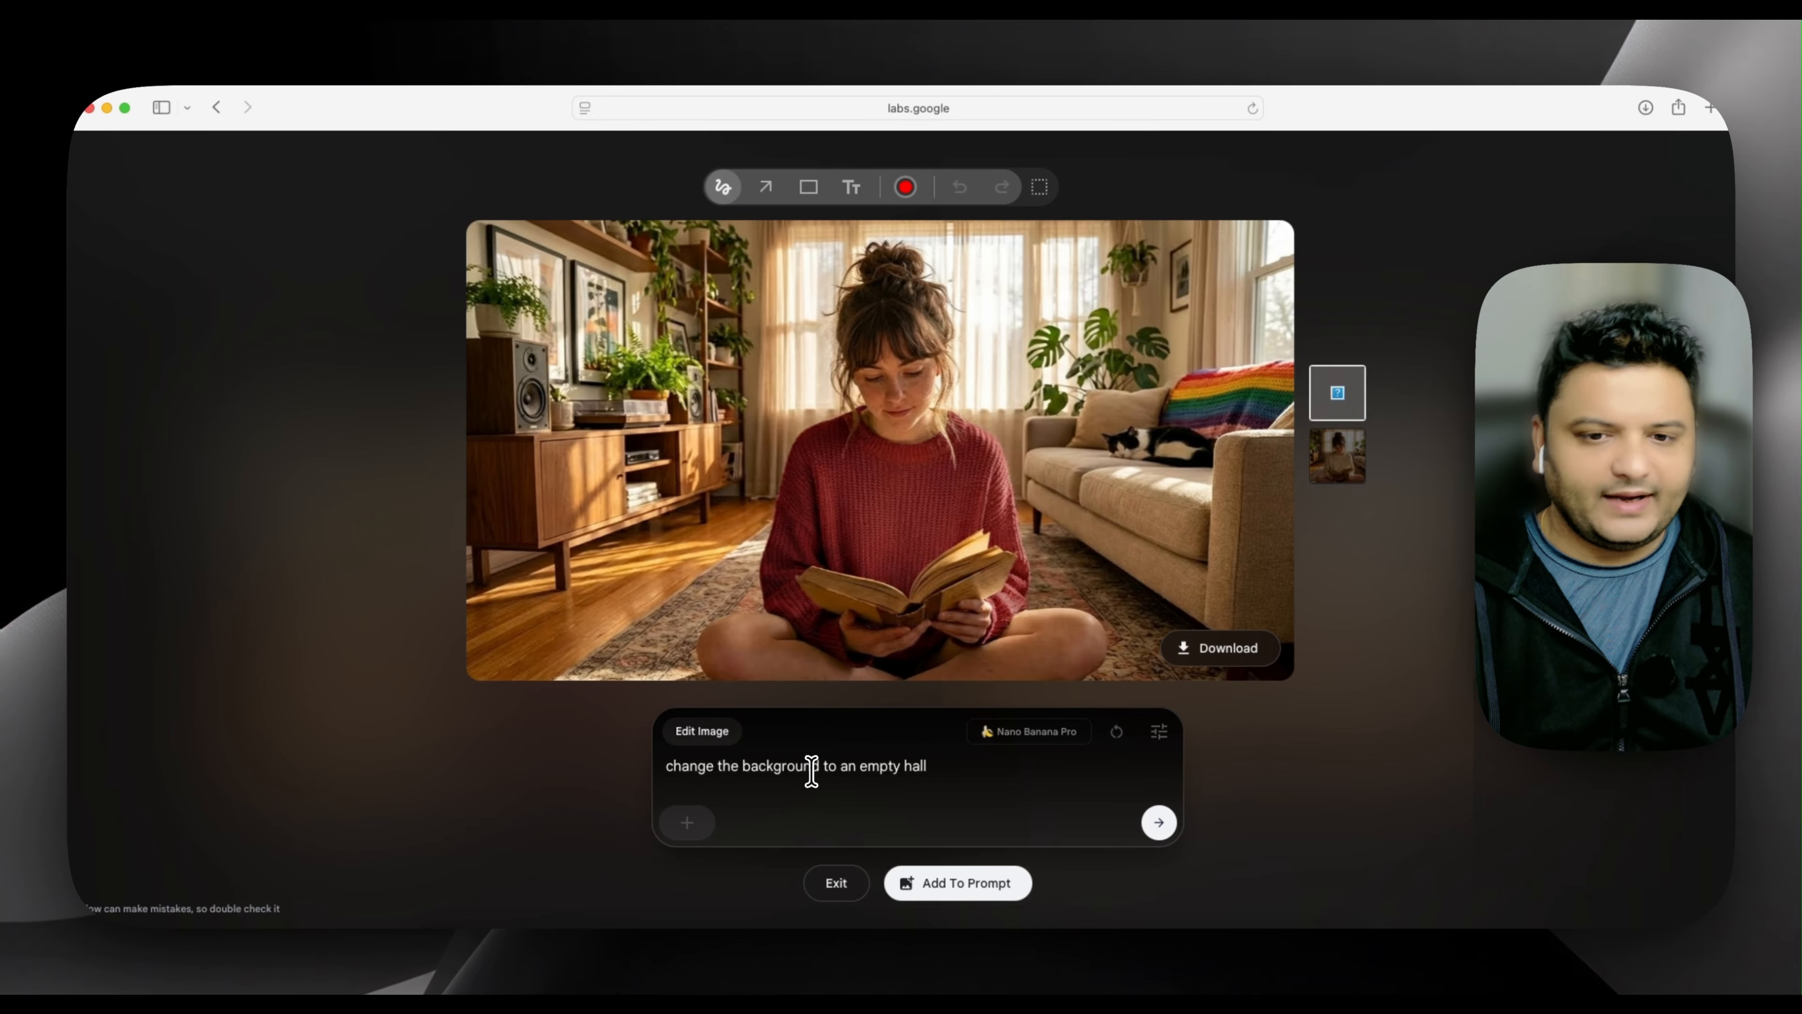
type("keep the character consistent")
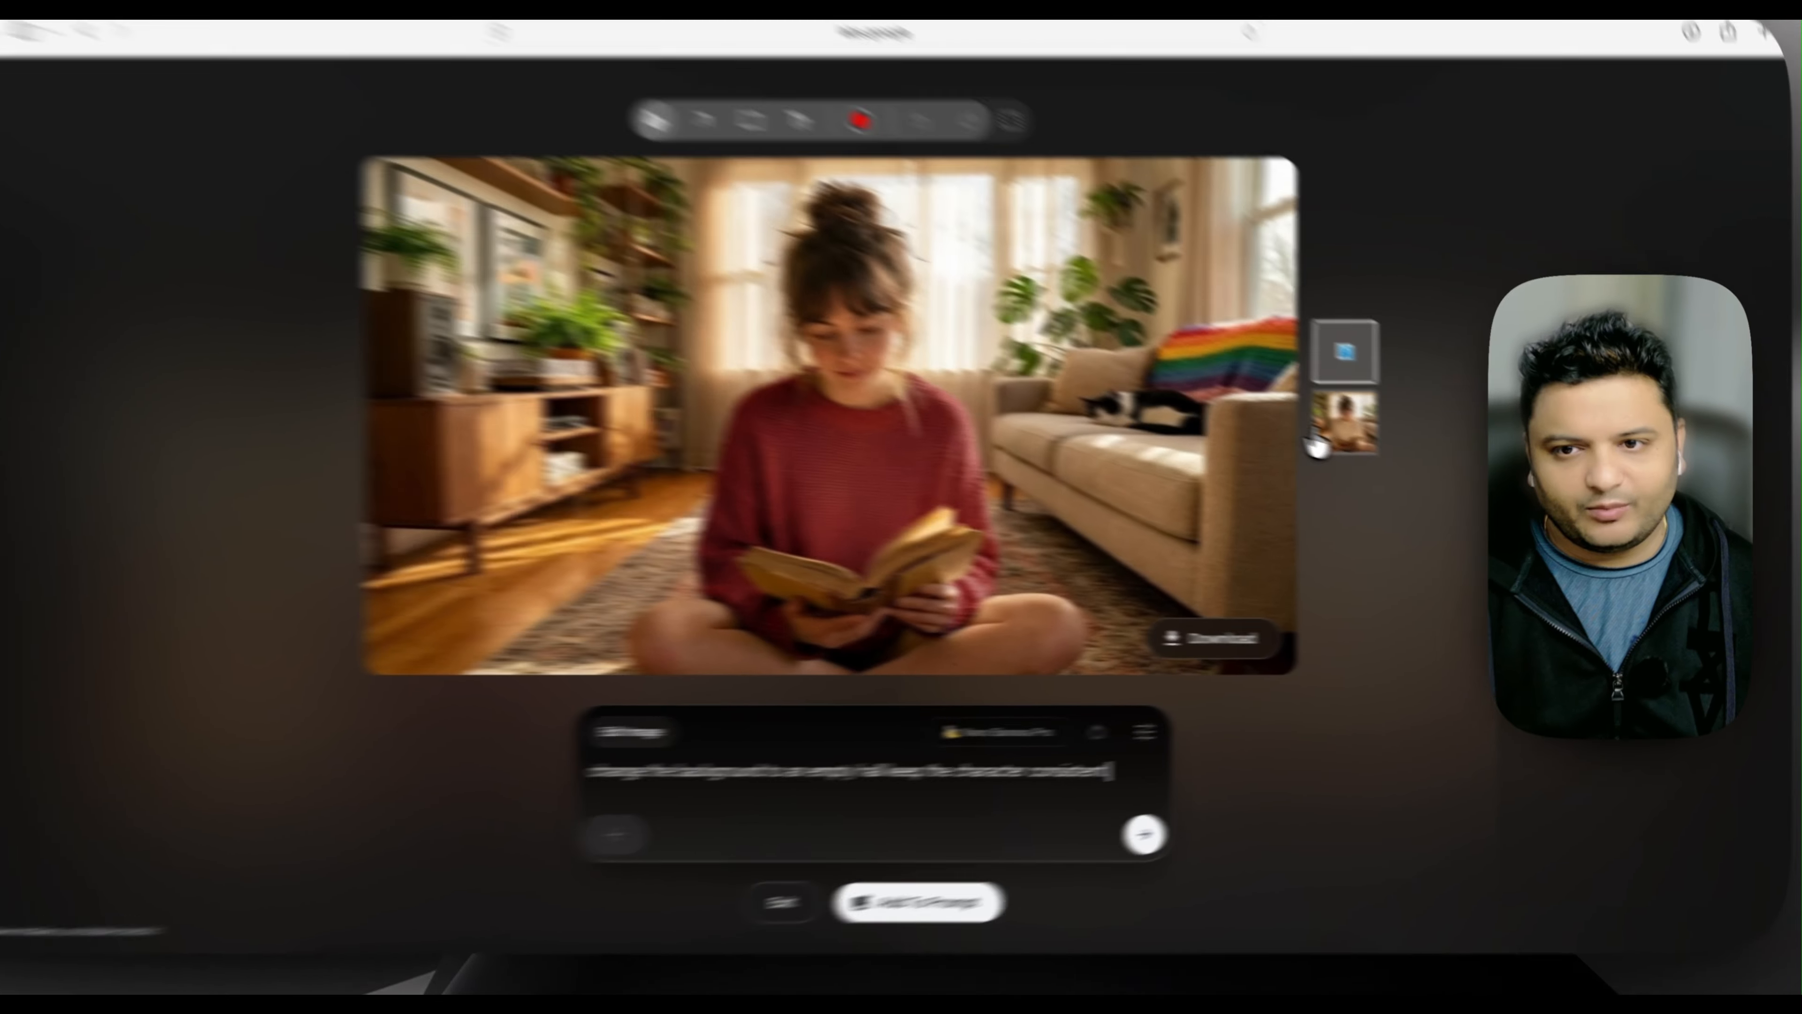
left_click(1529, 291)
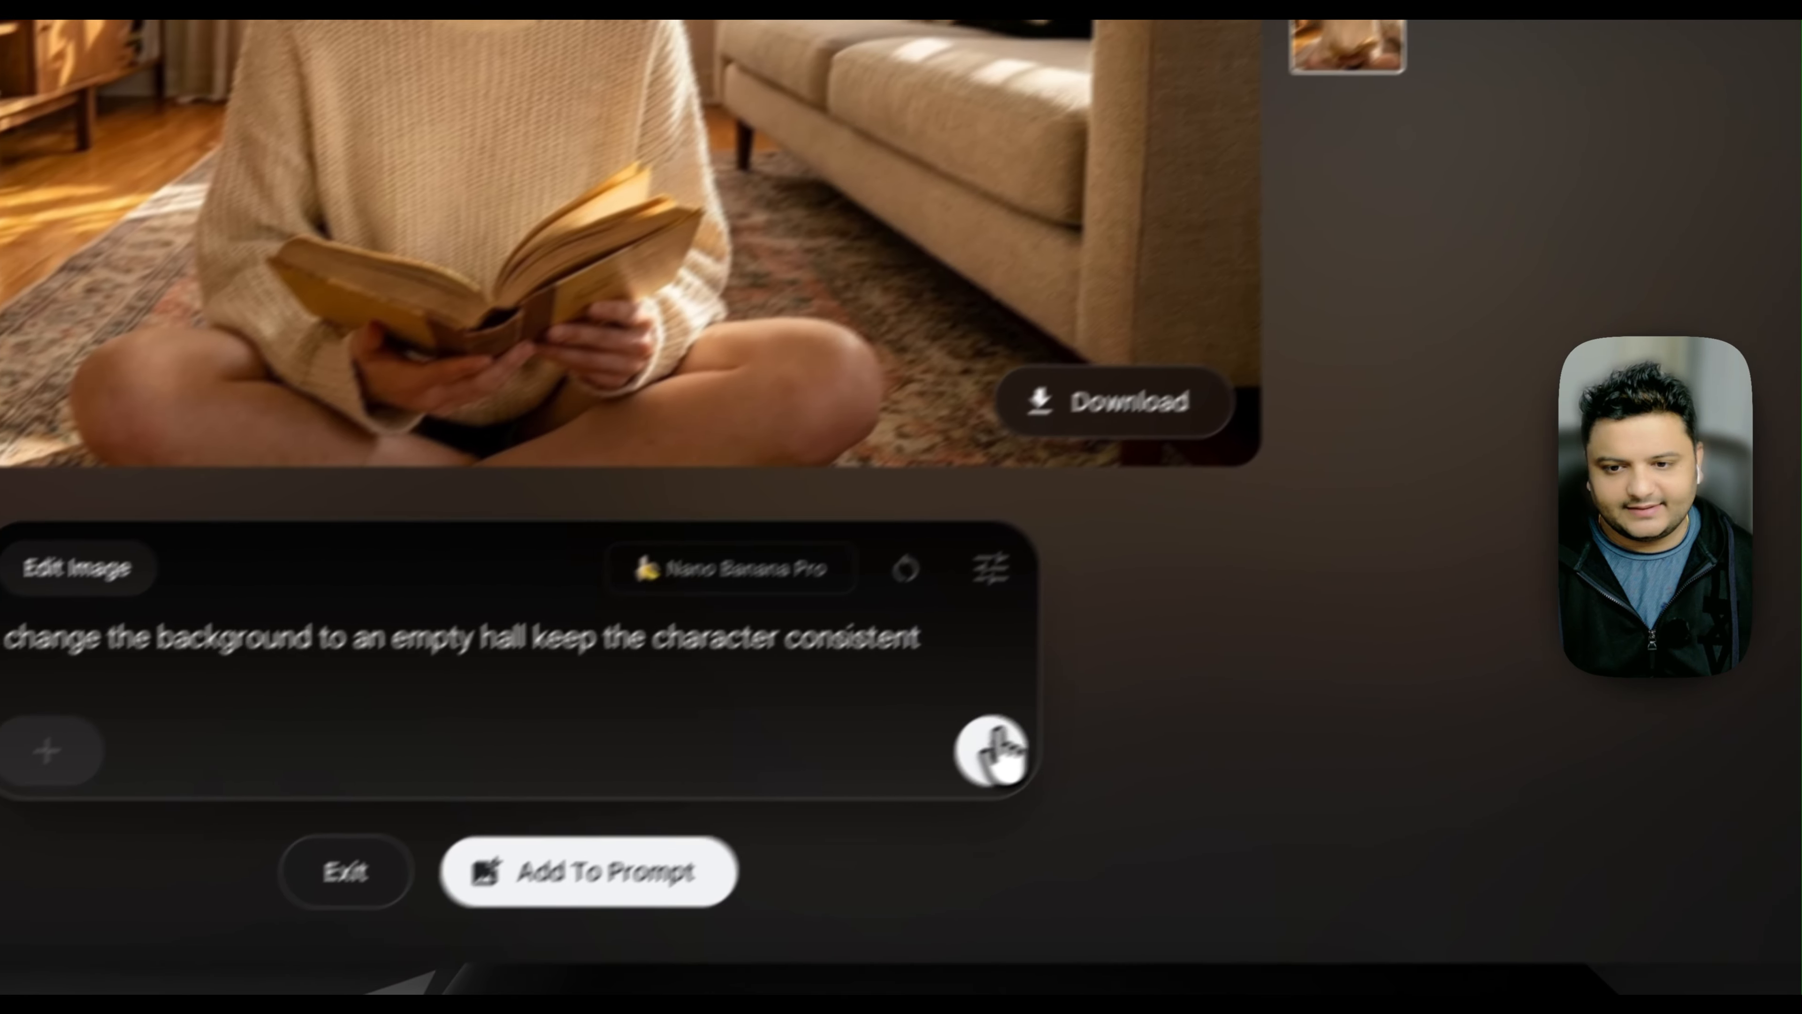
left_click(718, 945)
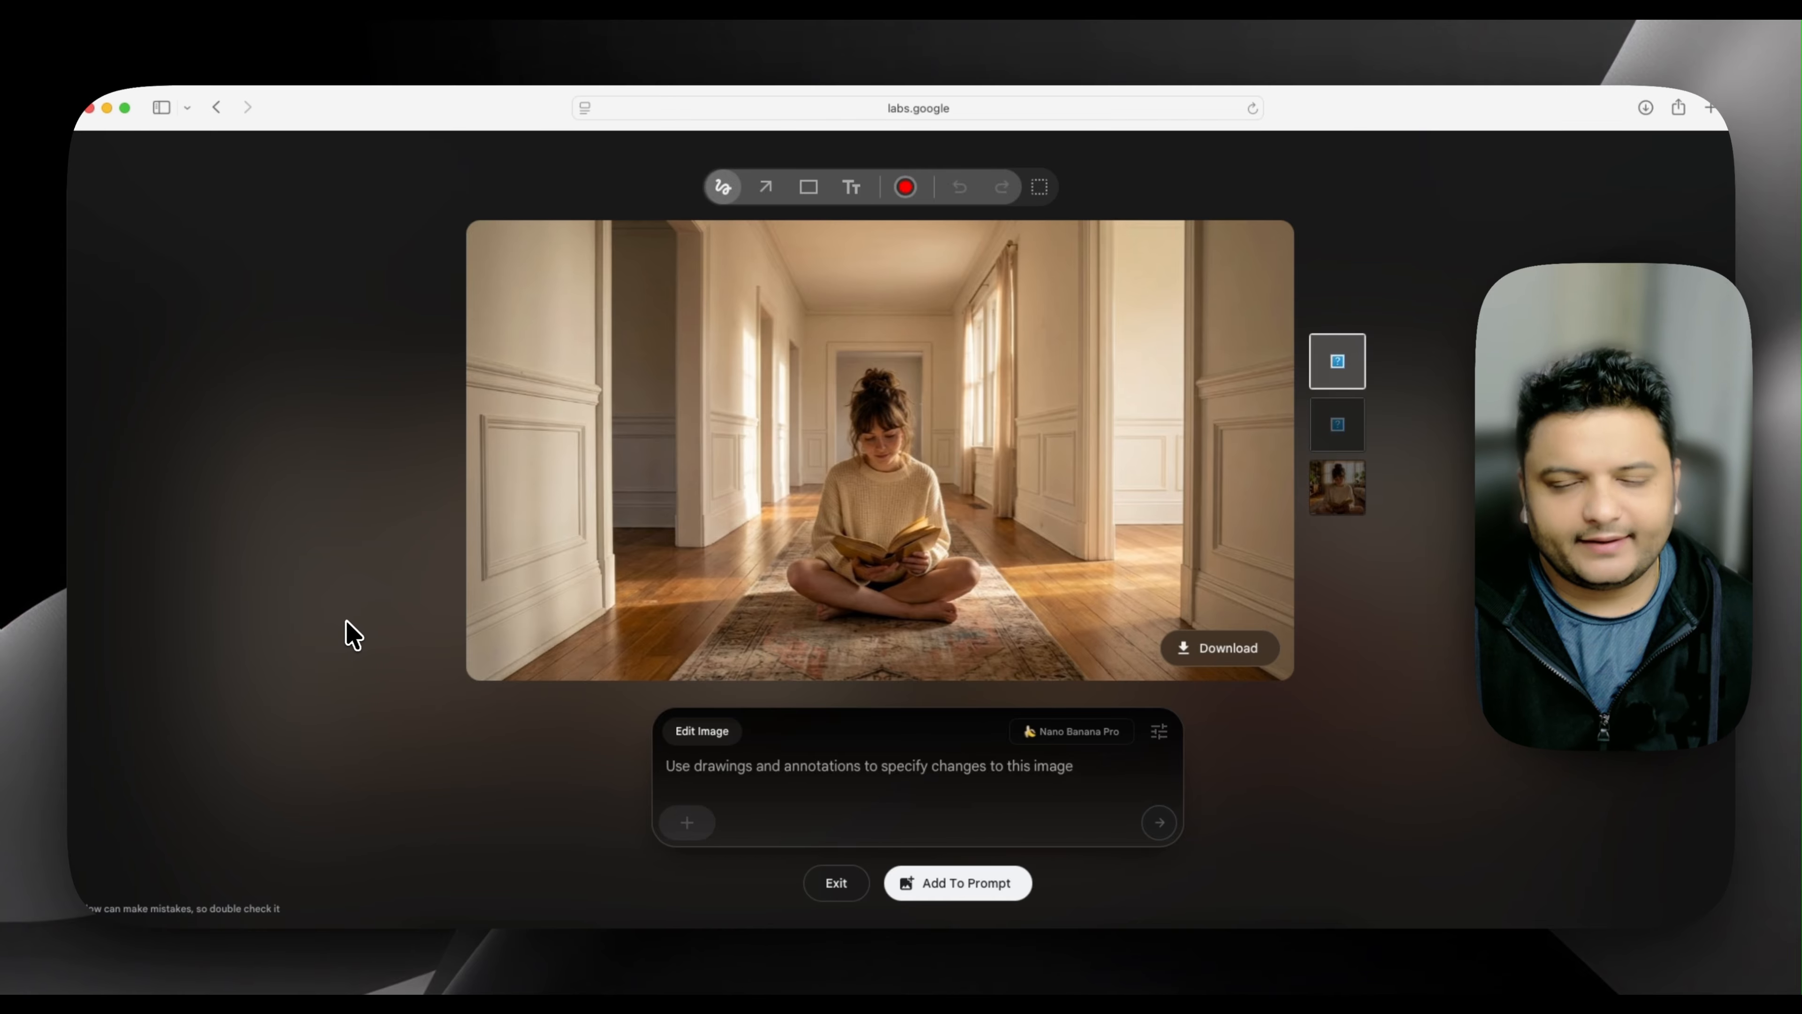
Return to the project gallery, review the edited images and open the original cream-sweater image for editing.
left_click(416, 610)
scroll(589, 608, "down", 1)
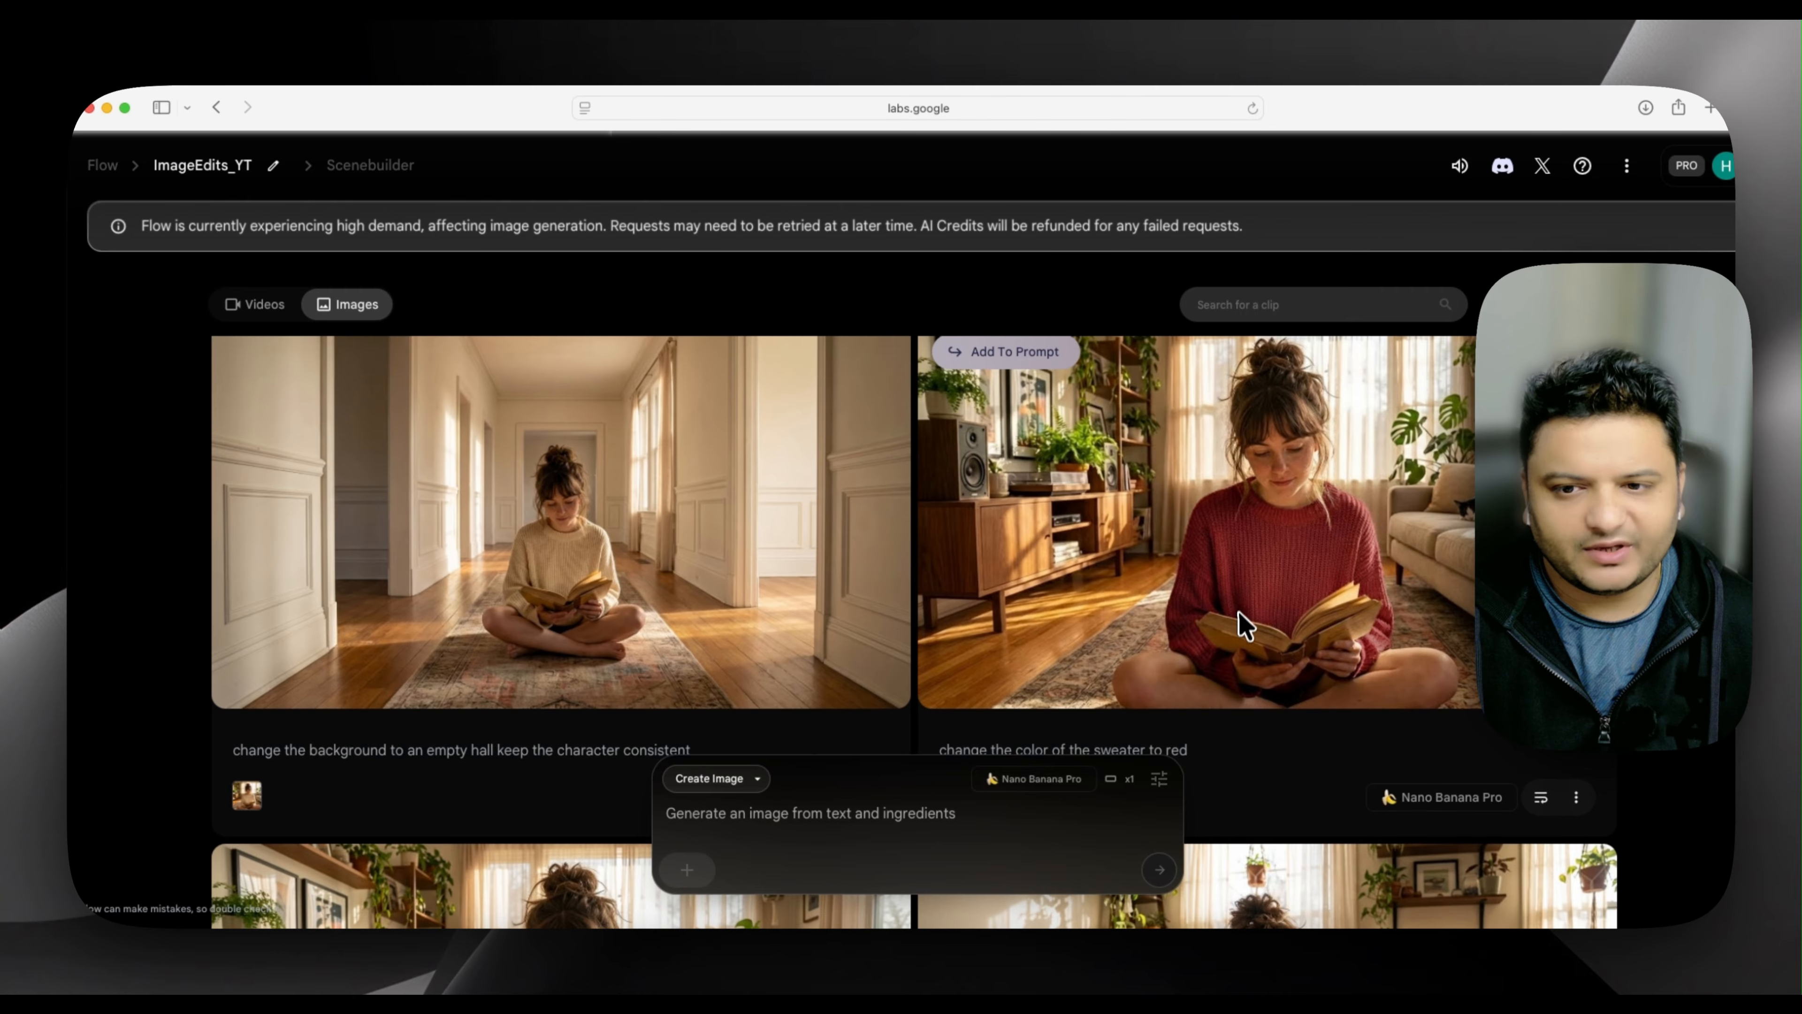
scroll(1239, 617, "down", 1)
scroll(1238, 623, "up", 3)
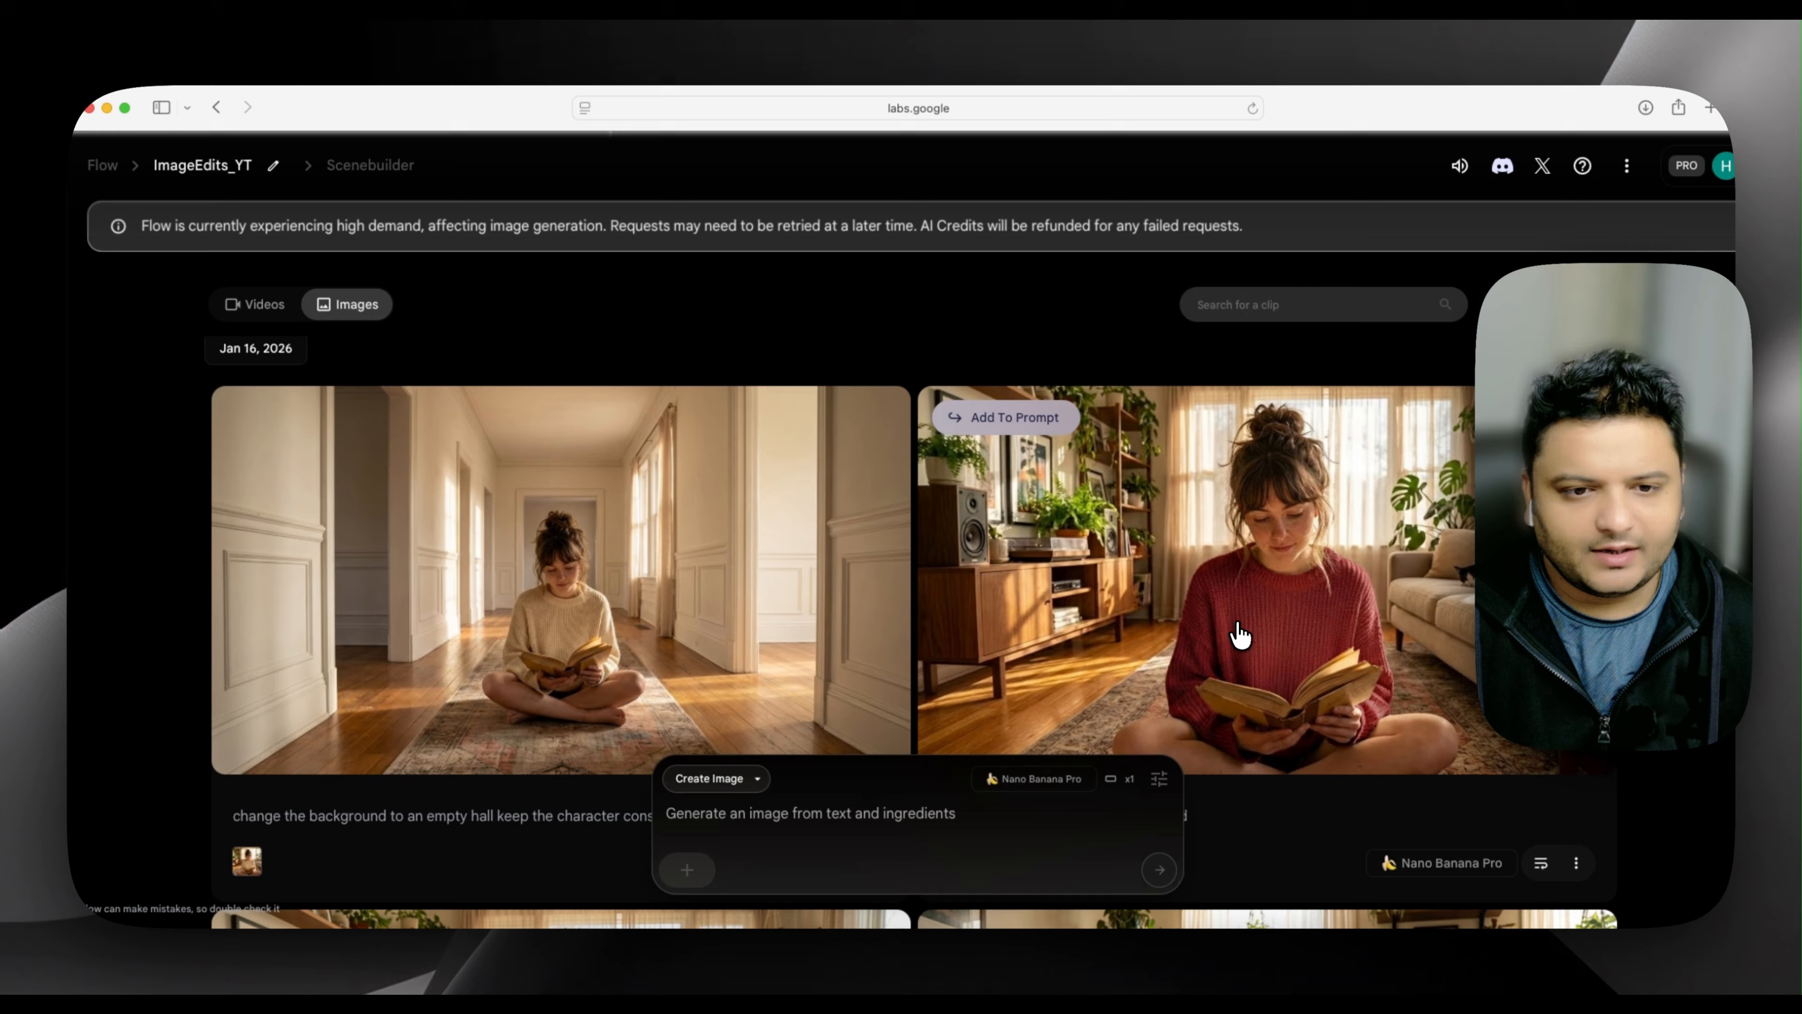
scroll(1238, 623, "down", 4)
scroll(1239, 631, "down", 3)
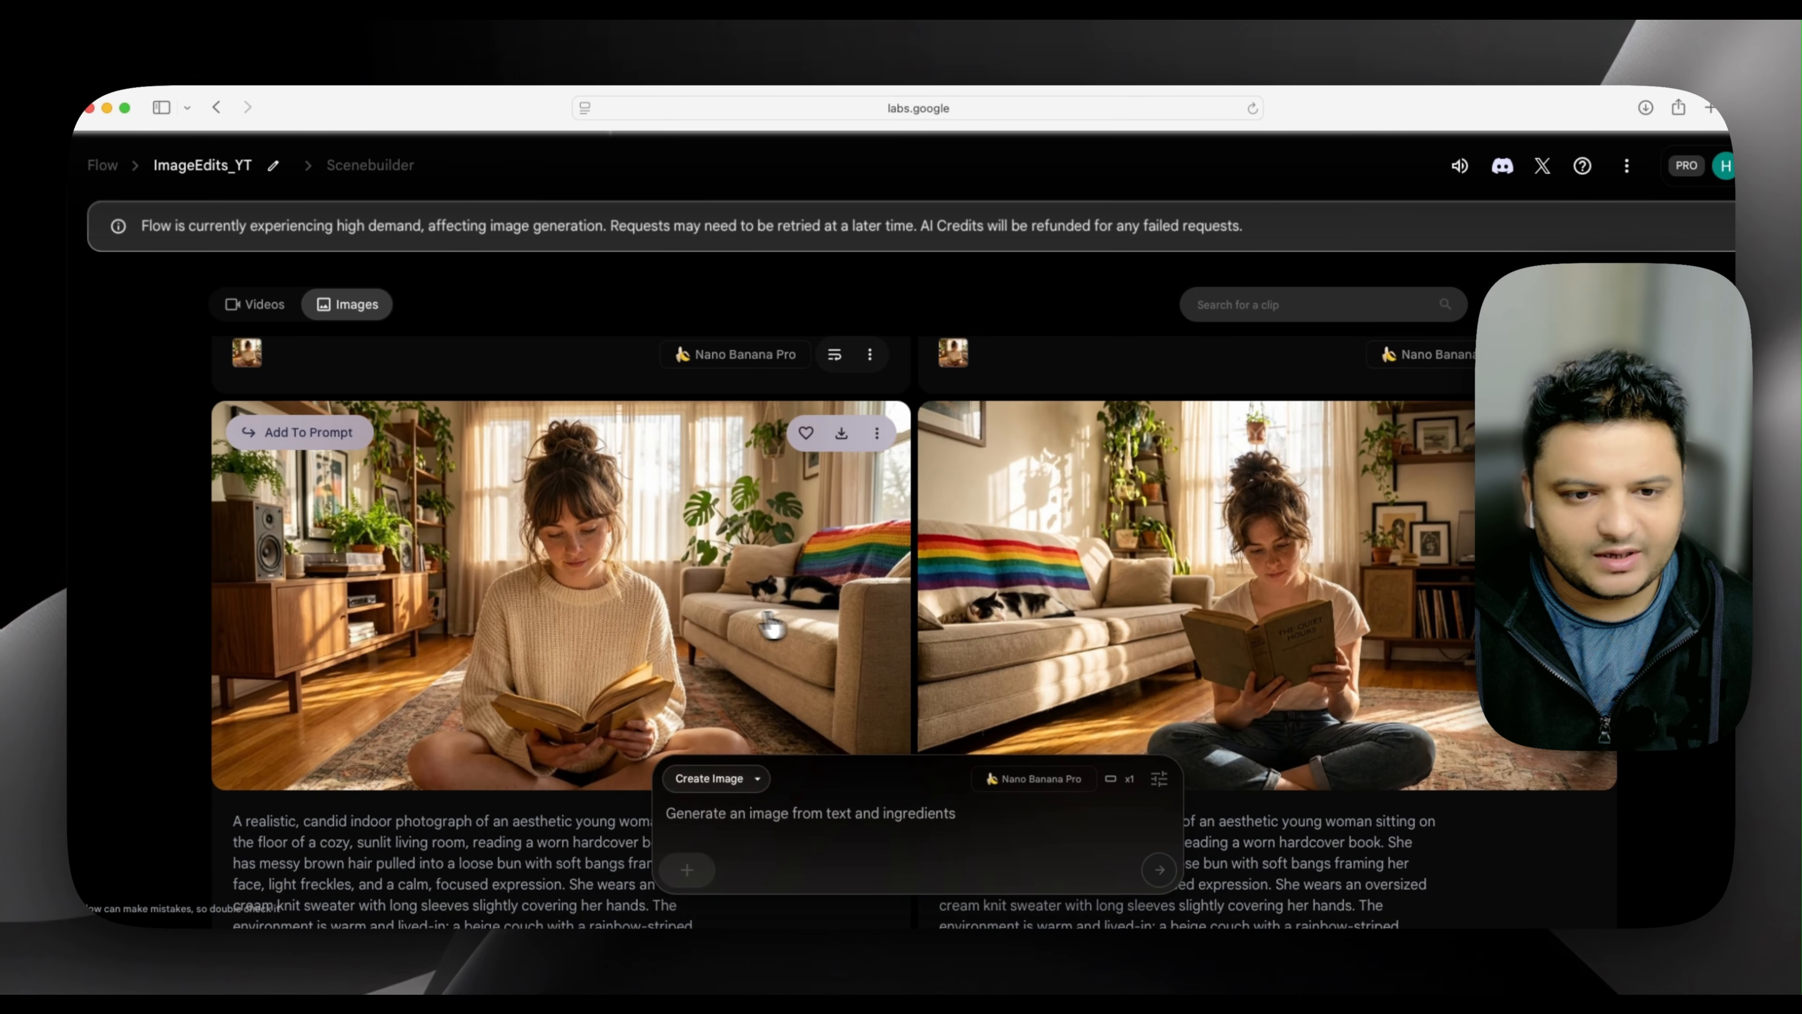
left_click(701, 629)
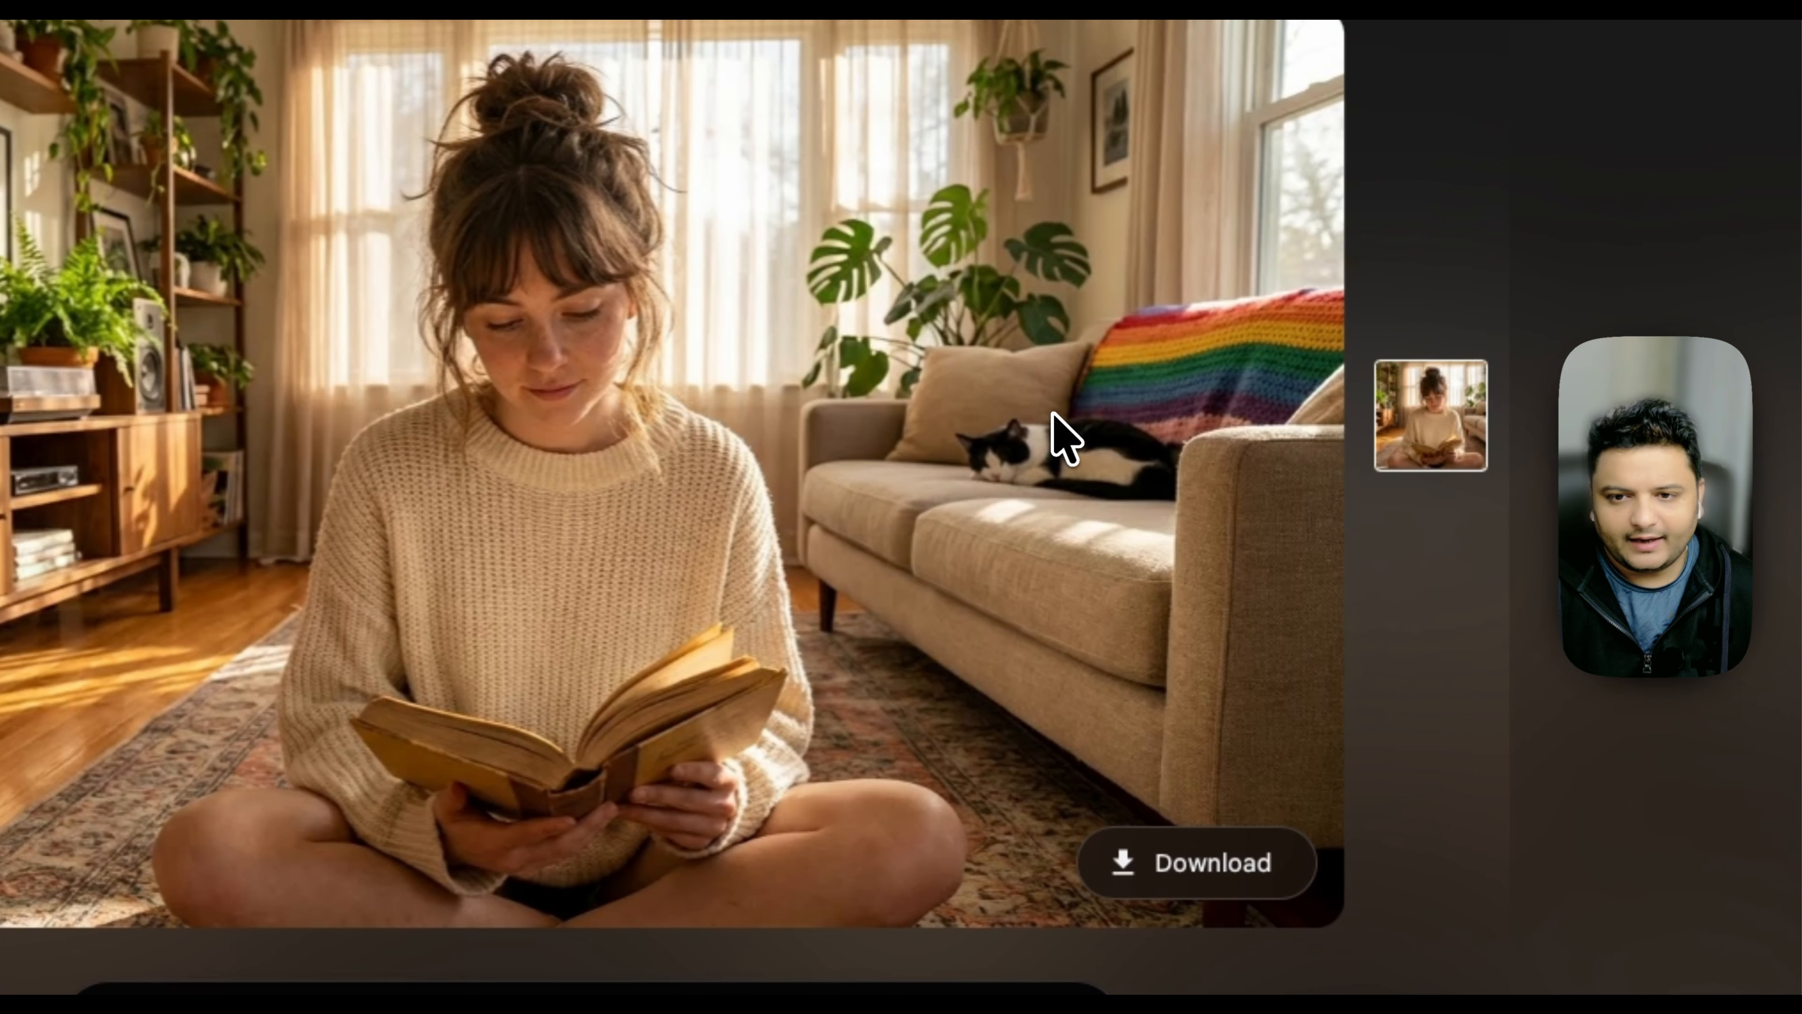
Circle the cat on the sofa and submit the edit prompt "a golden retriever" to replace it.
mouse_move(1393, 760)
left_mouse_down()
mouse_move(1278, 771)
mouse_move(1264, 802)
left_mouse_up()
mouse_move(949, 446)
left_mouse_down()
mouse_move(1125, 496)
mouse_move(1182, 479)
mouse_move(1186, 451)
mouse_move(1146, 424)
mouse_move(1058, 431)
left_mouse_up()
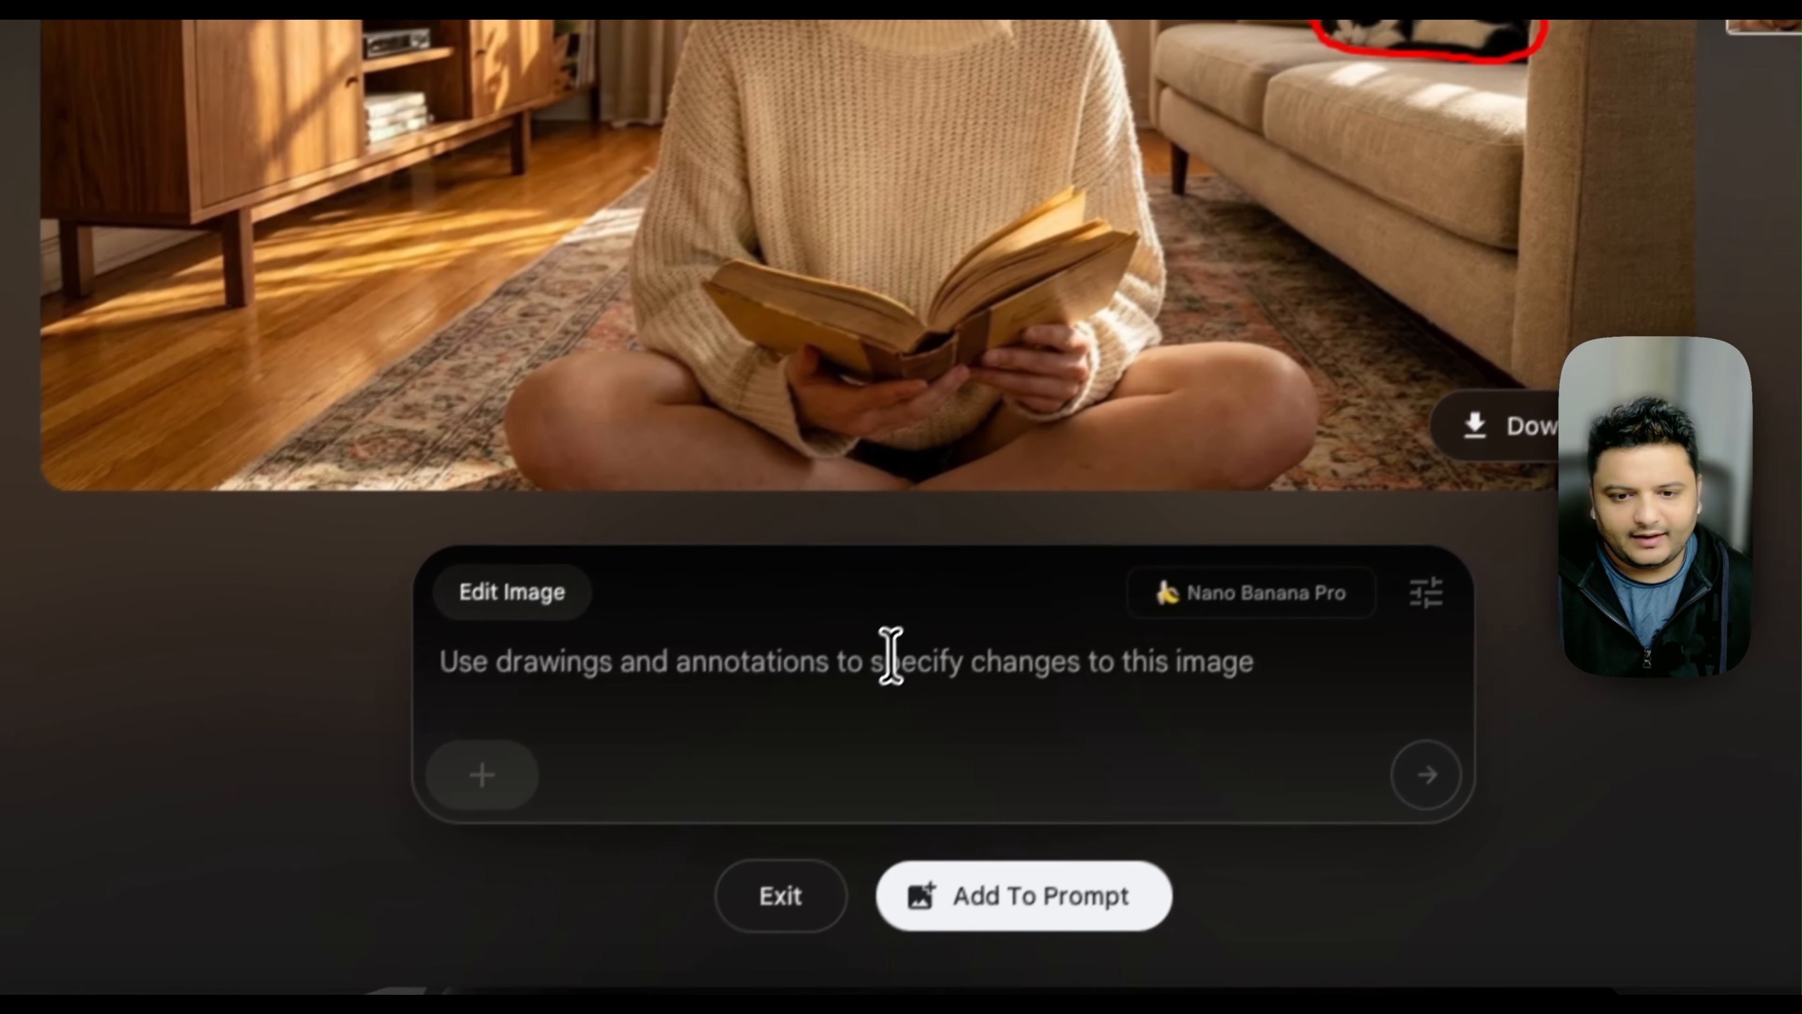
left_click(891, 654)
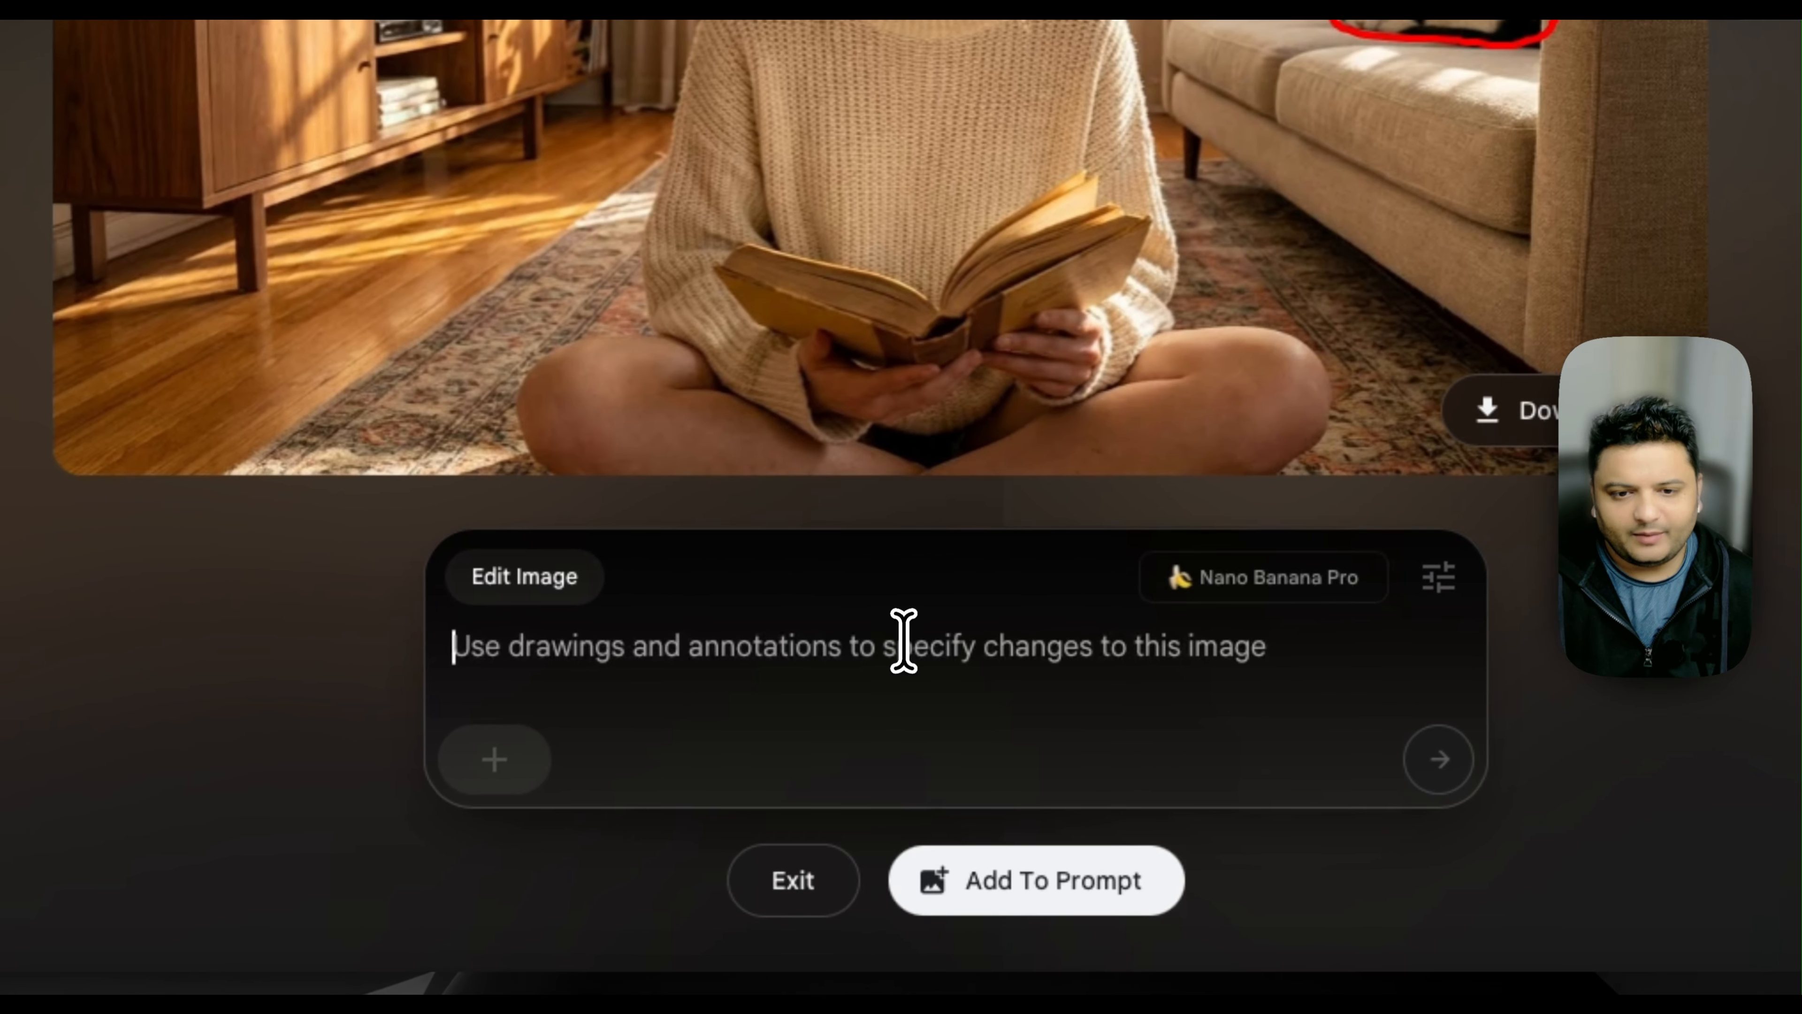
type("a")
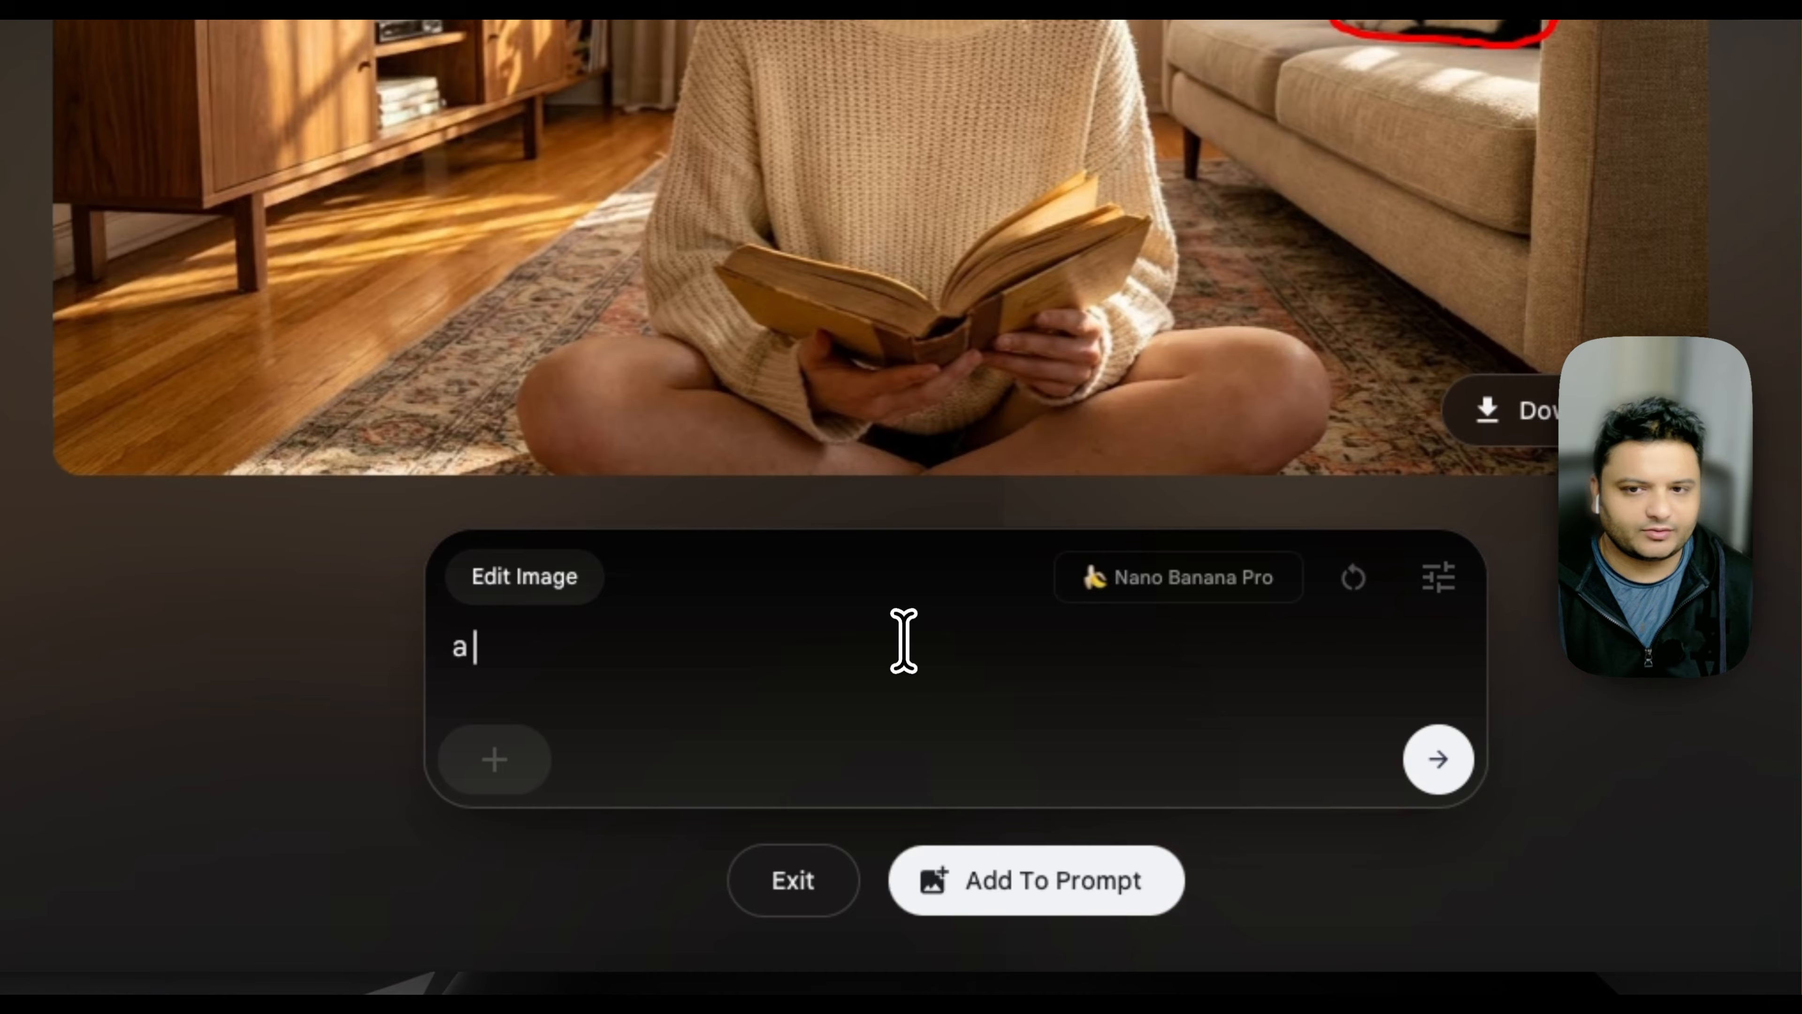
type("golden re")
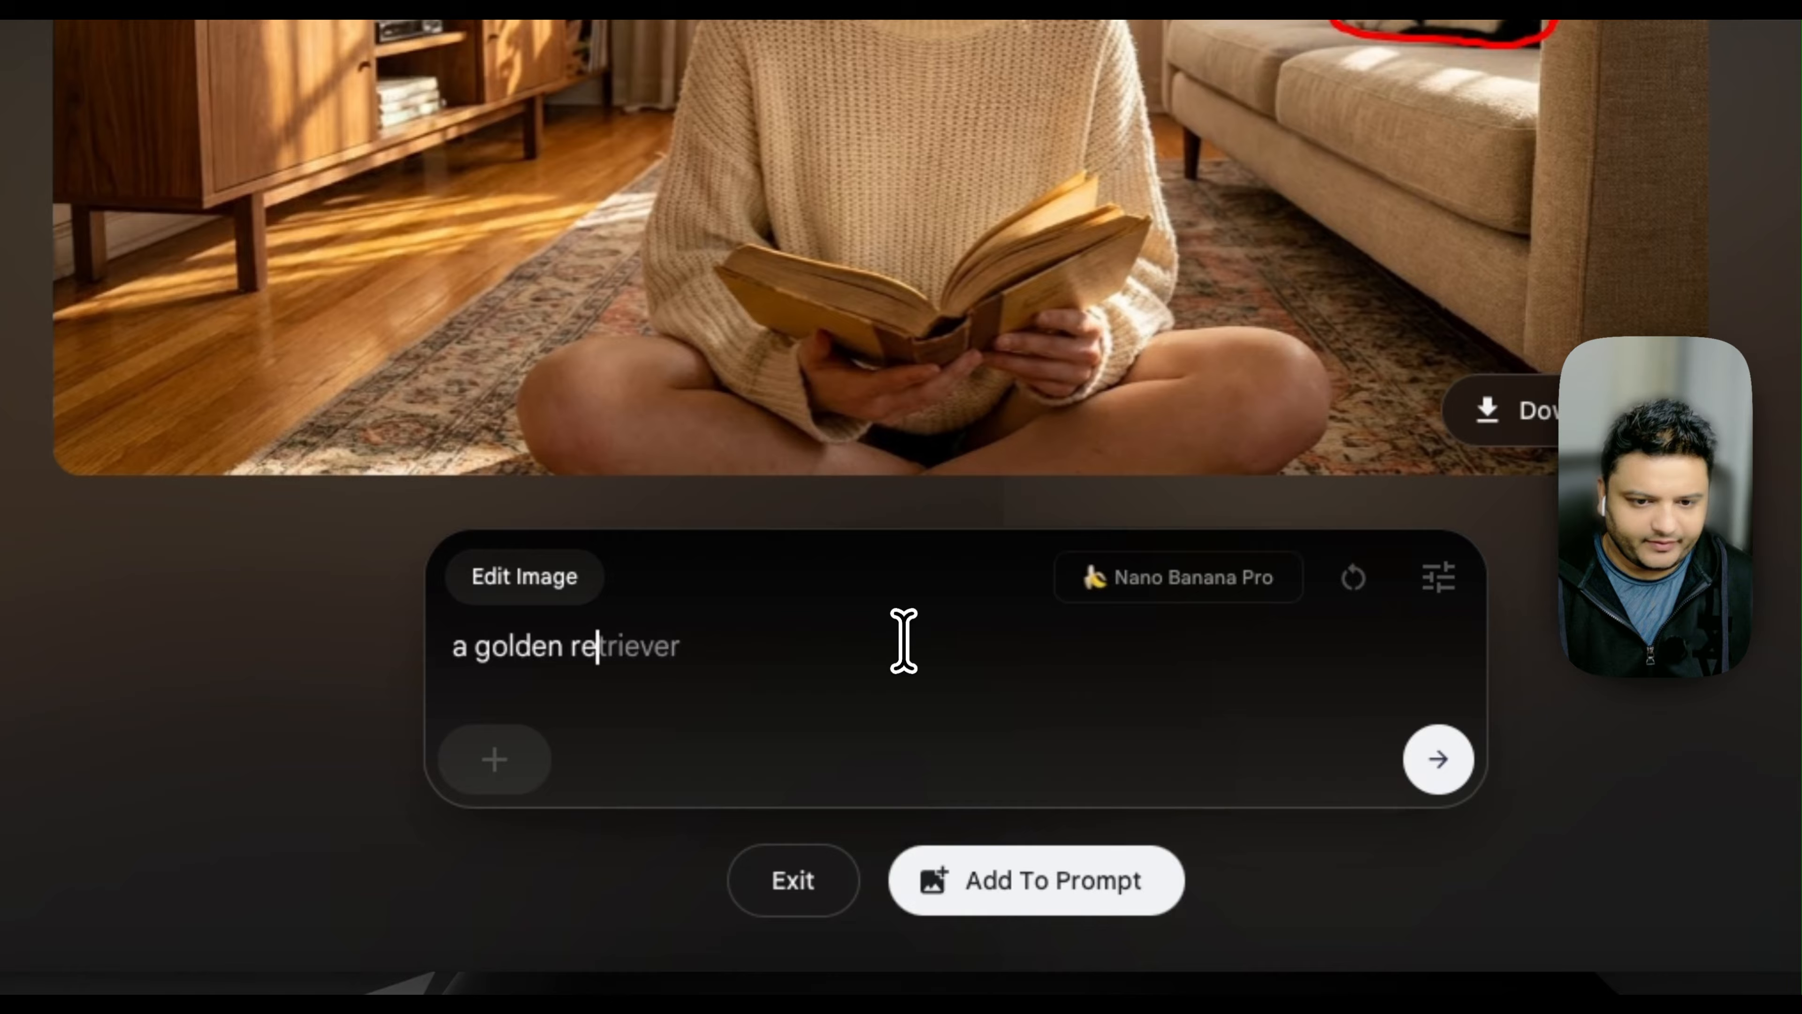
key("Tab")
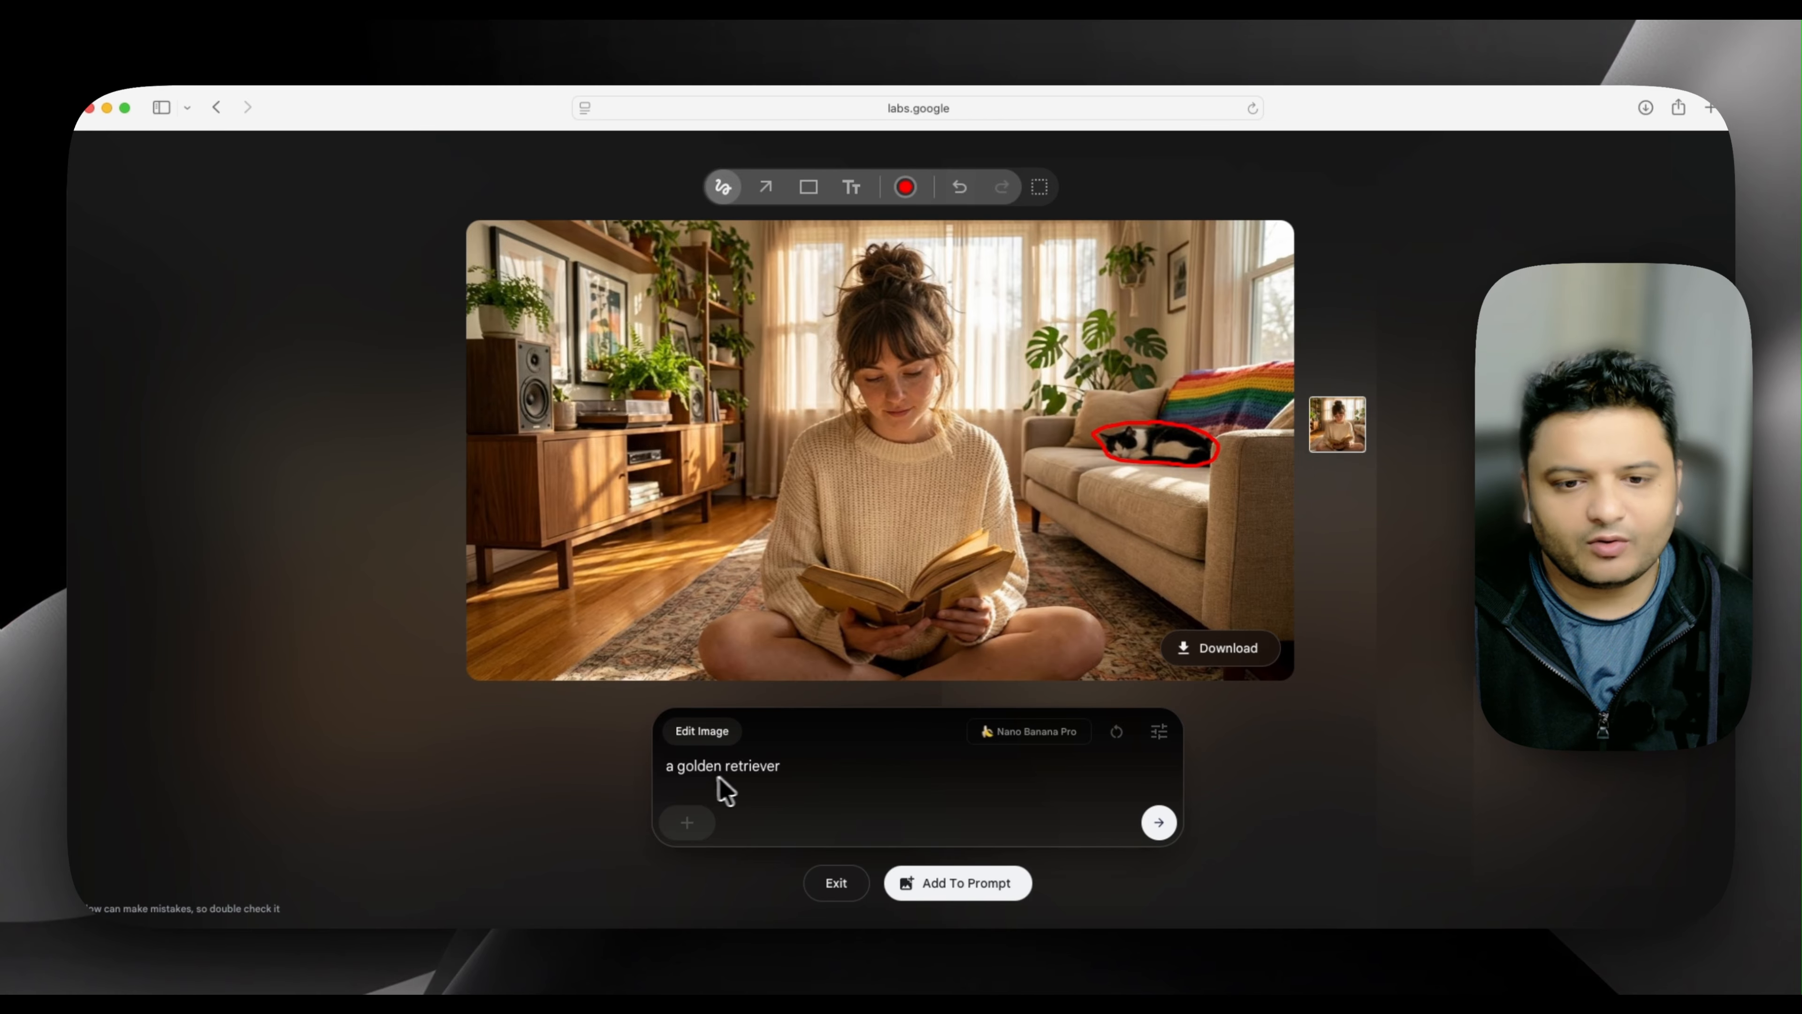
left_click(1159, 823)
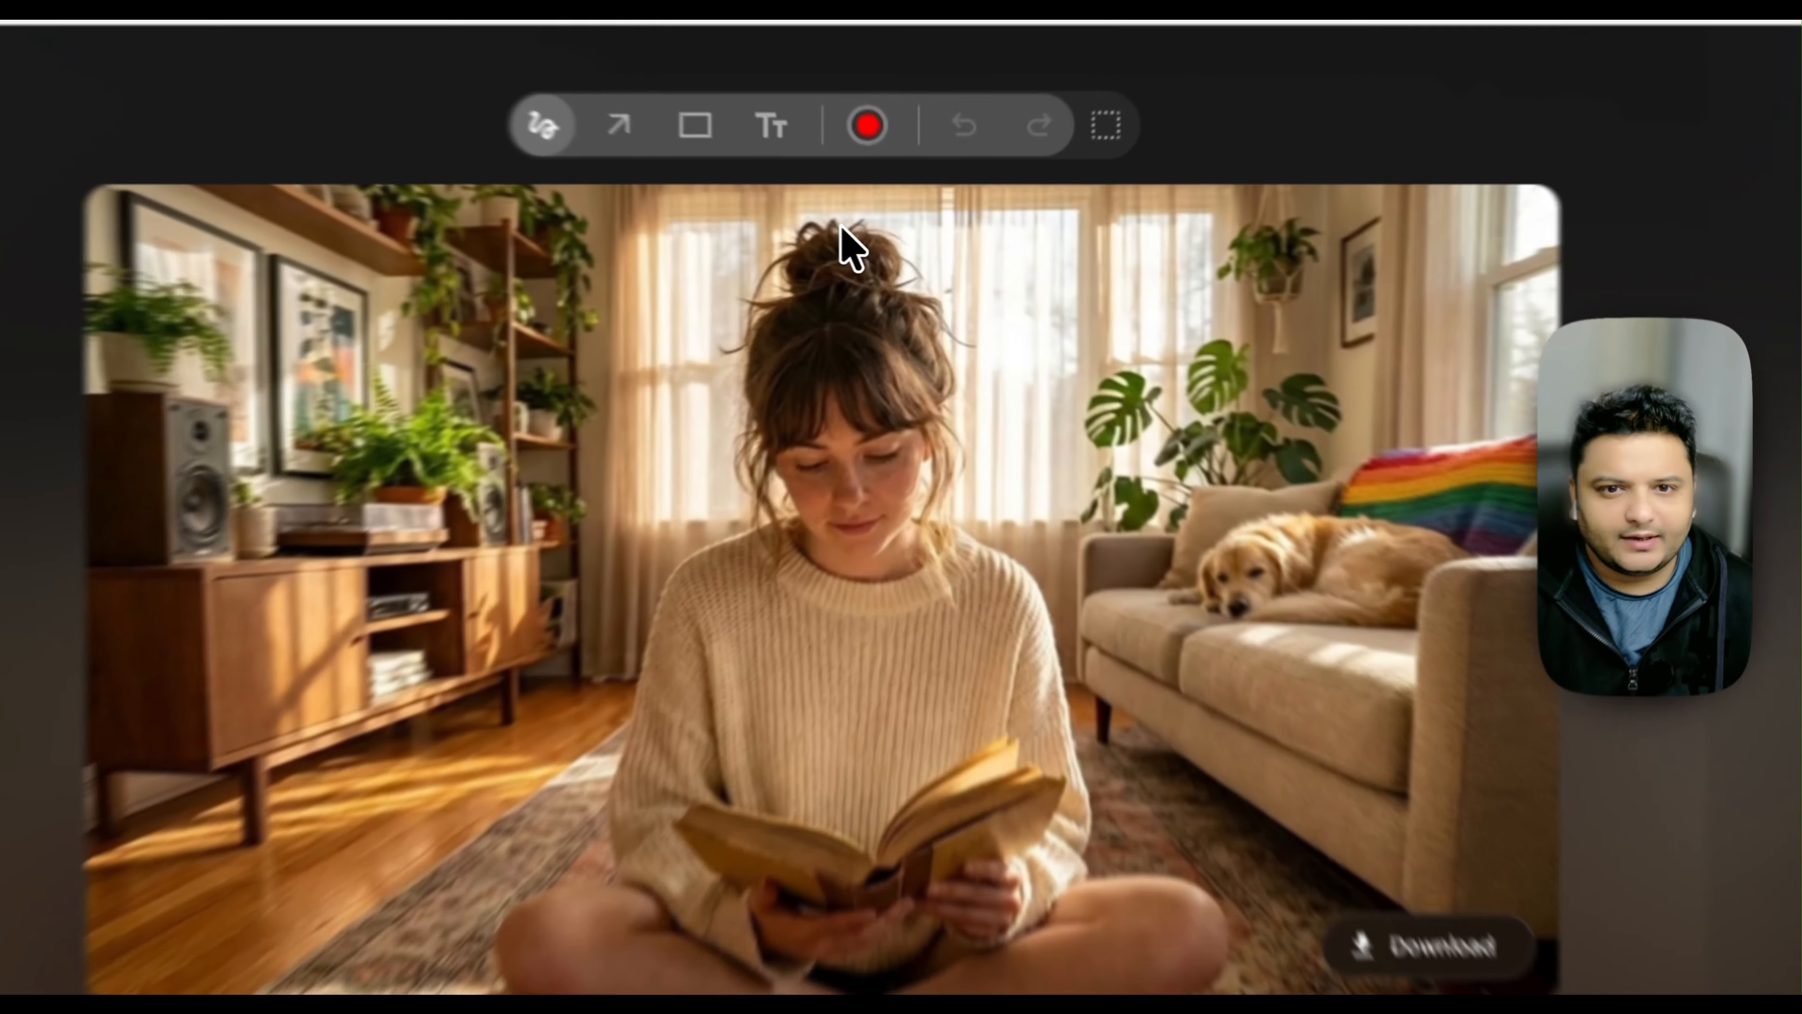
Circle the woman's hair bun and submit the edit prompt "a baseball cap".
mouse_move(891, 243)
left_mouse_down()
mouse_move(836, 316)
mouse_move(956, 297)
mouse_move(808, 212)
mouse_move(1149, 368)
left_mouse_up()
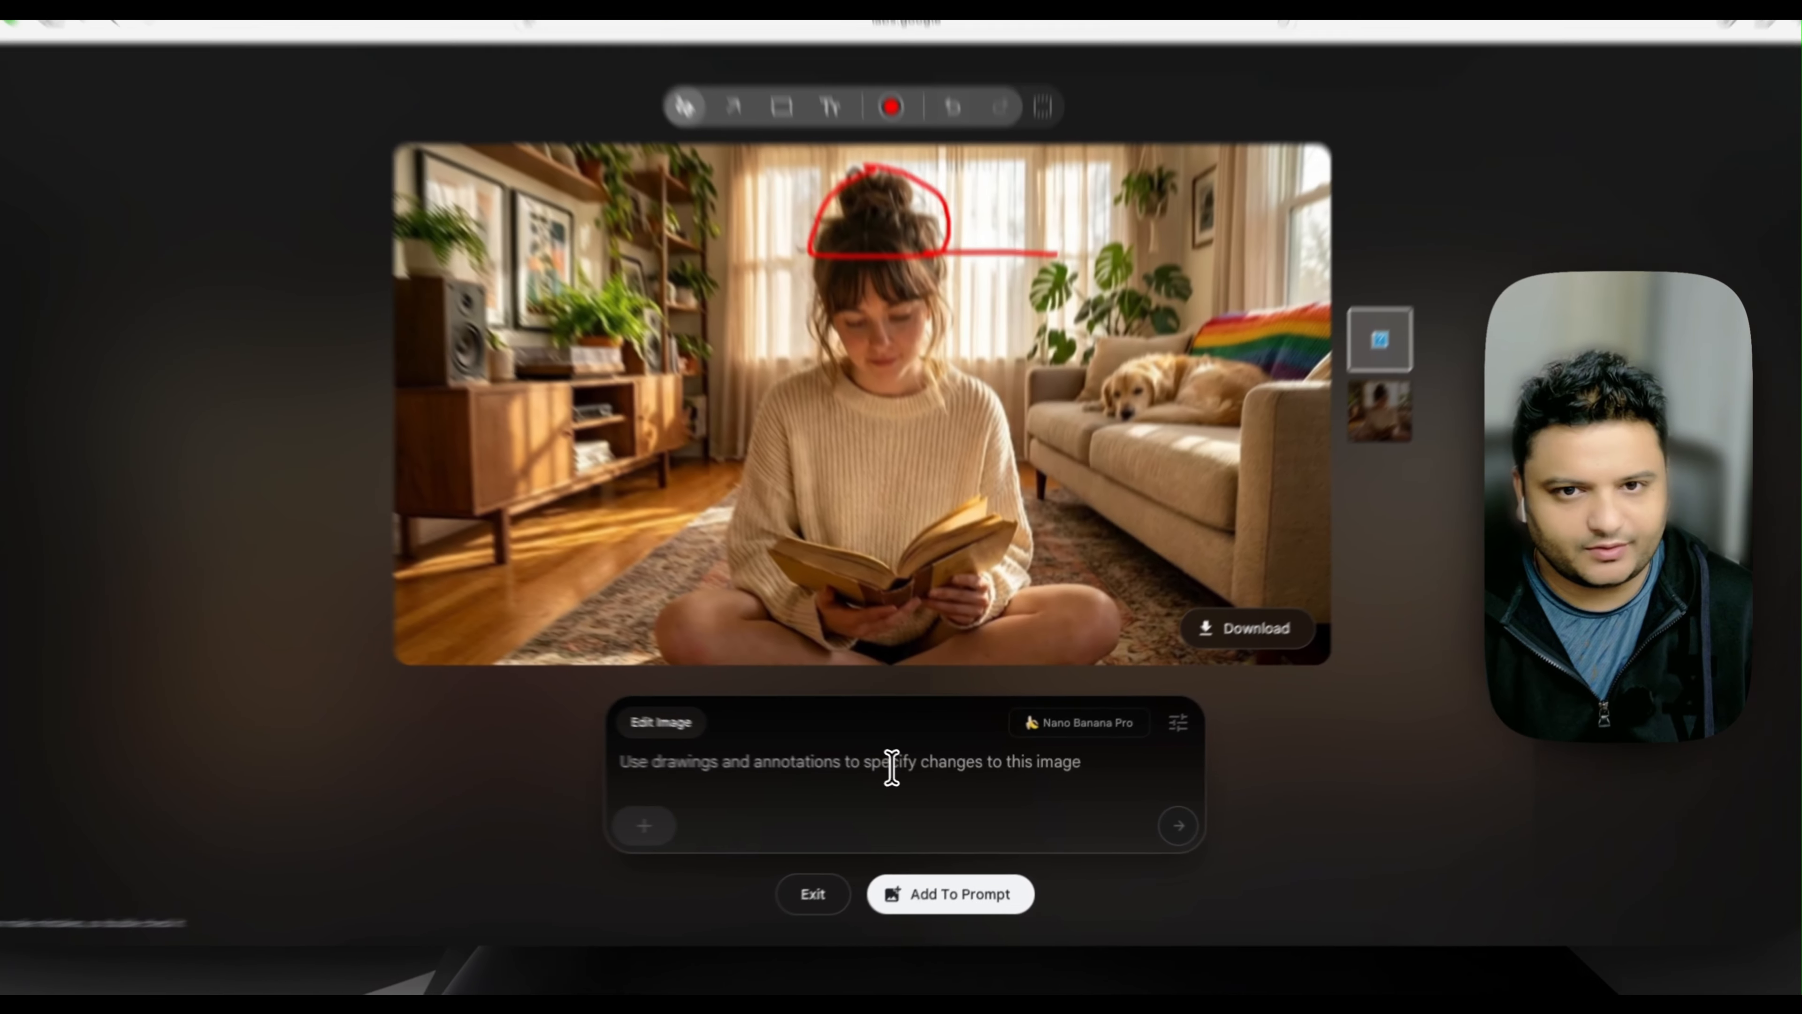
type("a base")
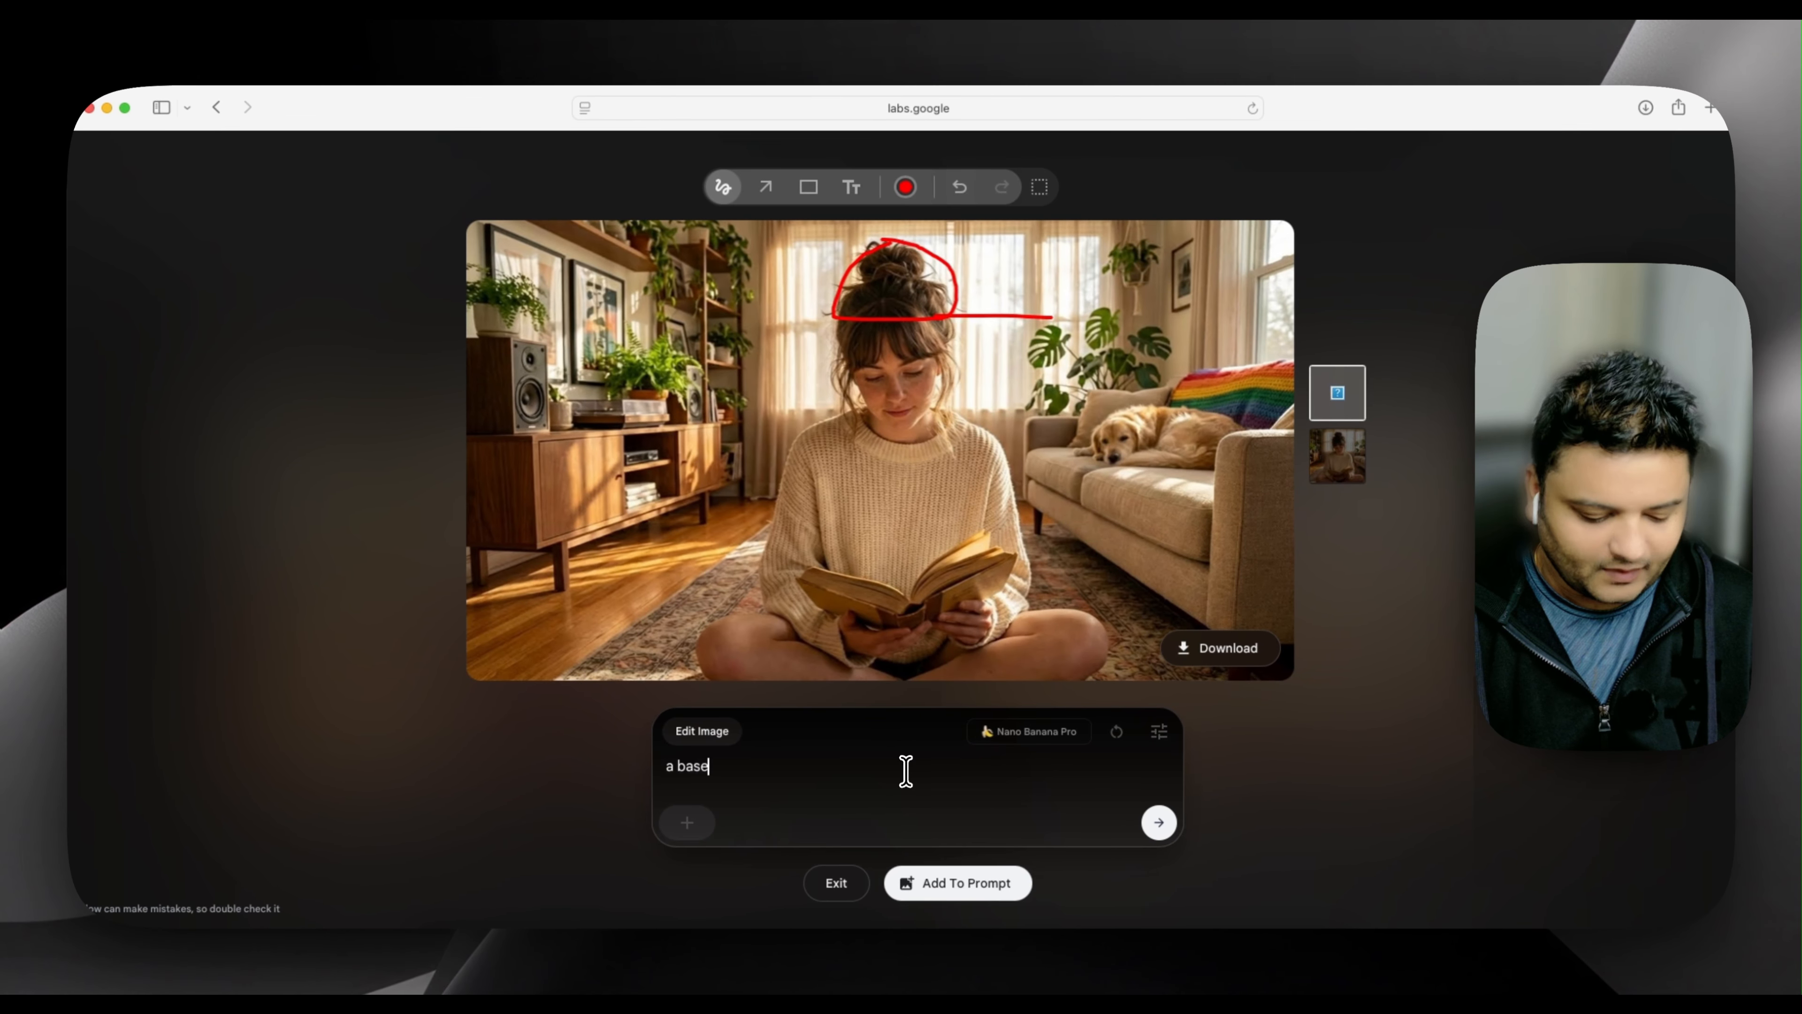
type("ball cap")
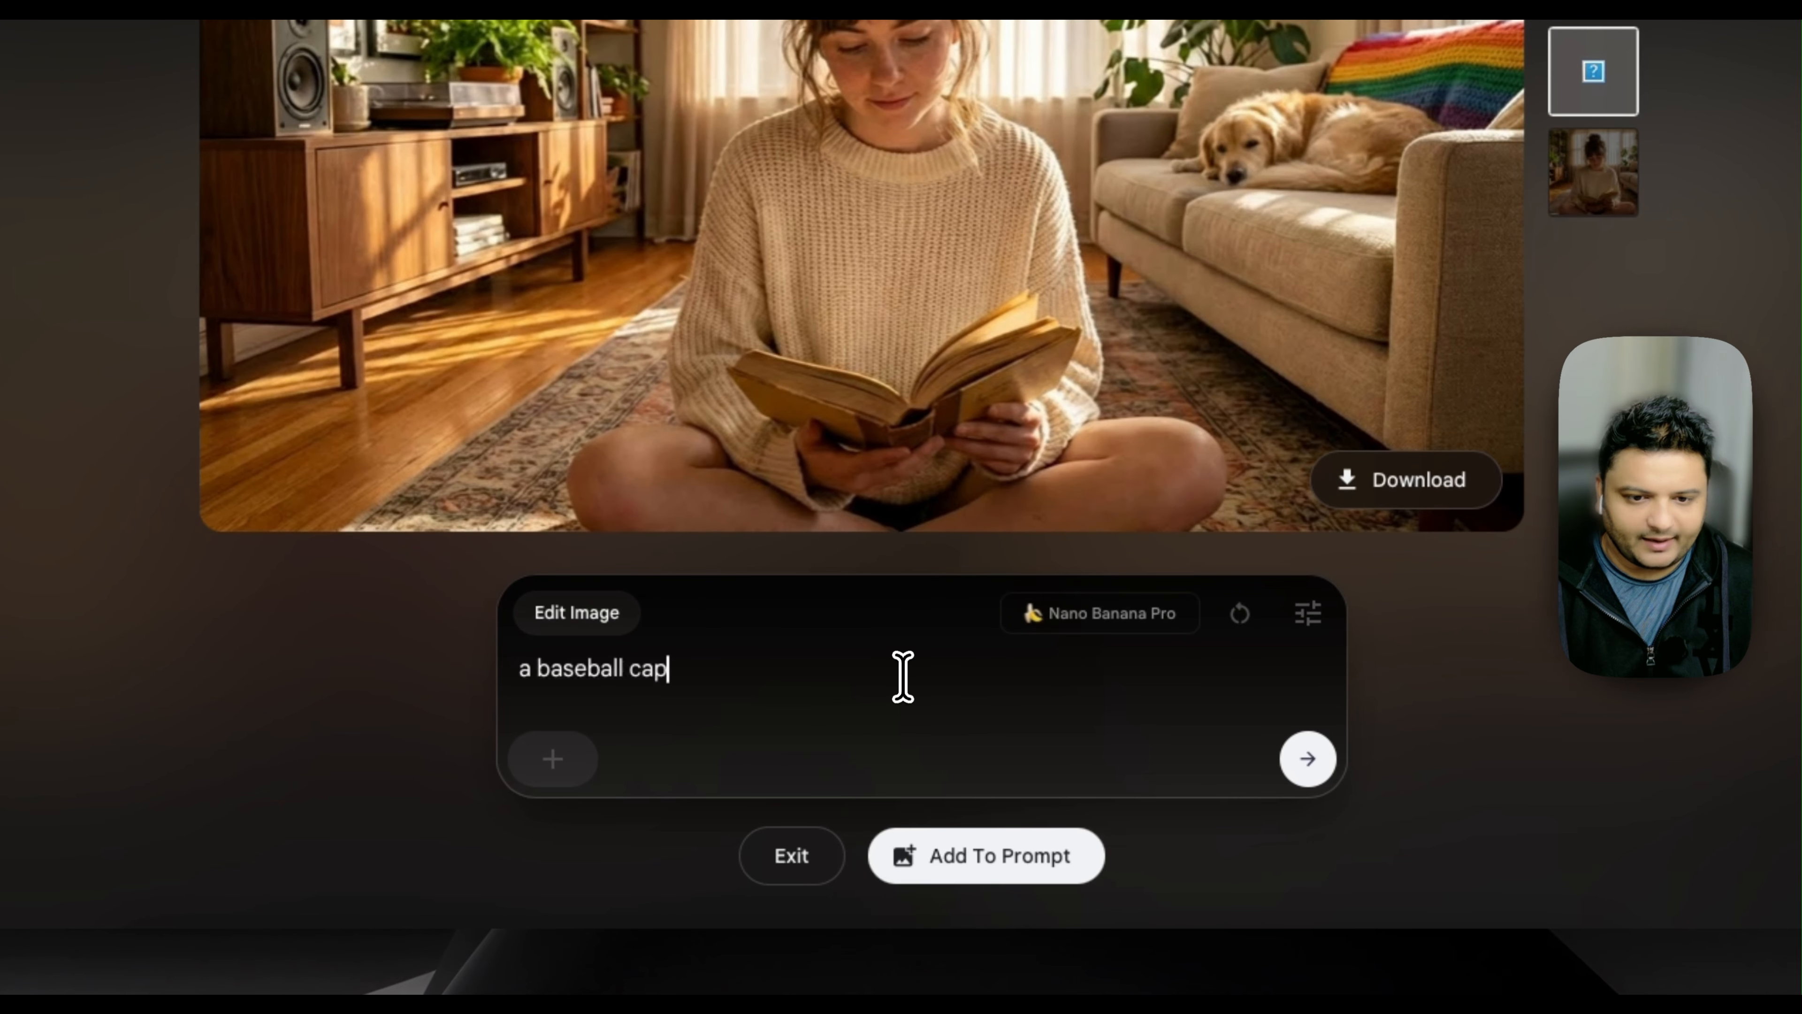
key("Return")
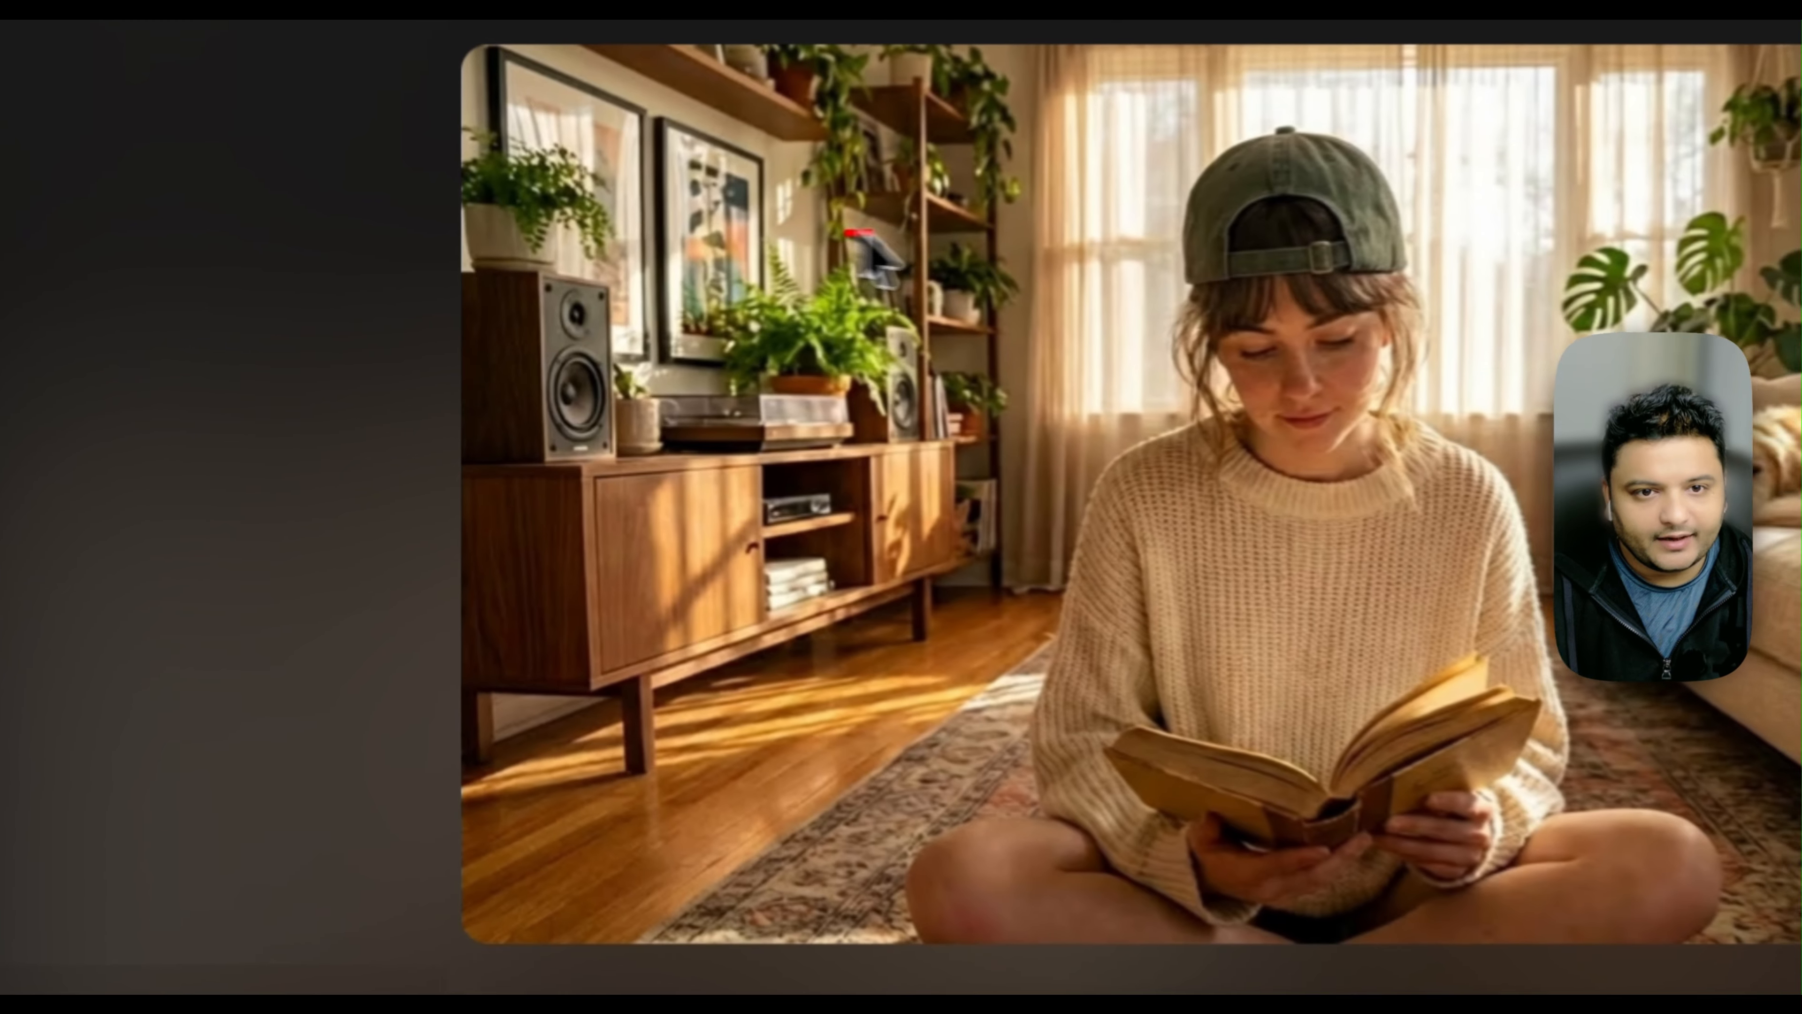
Mark the painting on the wall above the cabinet and submit the edit "replace the painting with a clock".
mouse_move(663, 317)
left_mouse_down()
mouse_move(690, 347)
mouse_move(664, 331)
left_mouse_up()
left_click_drag(857, 258, 855, 234)
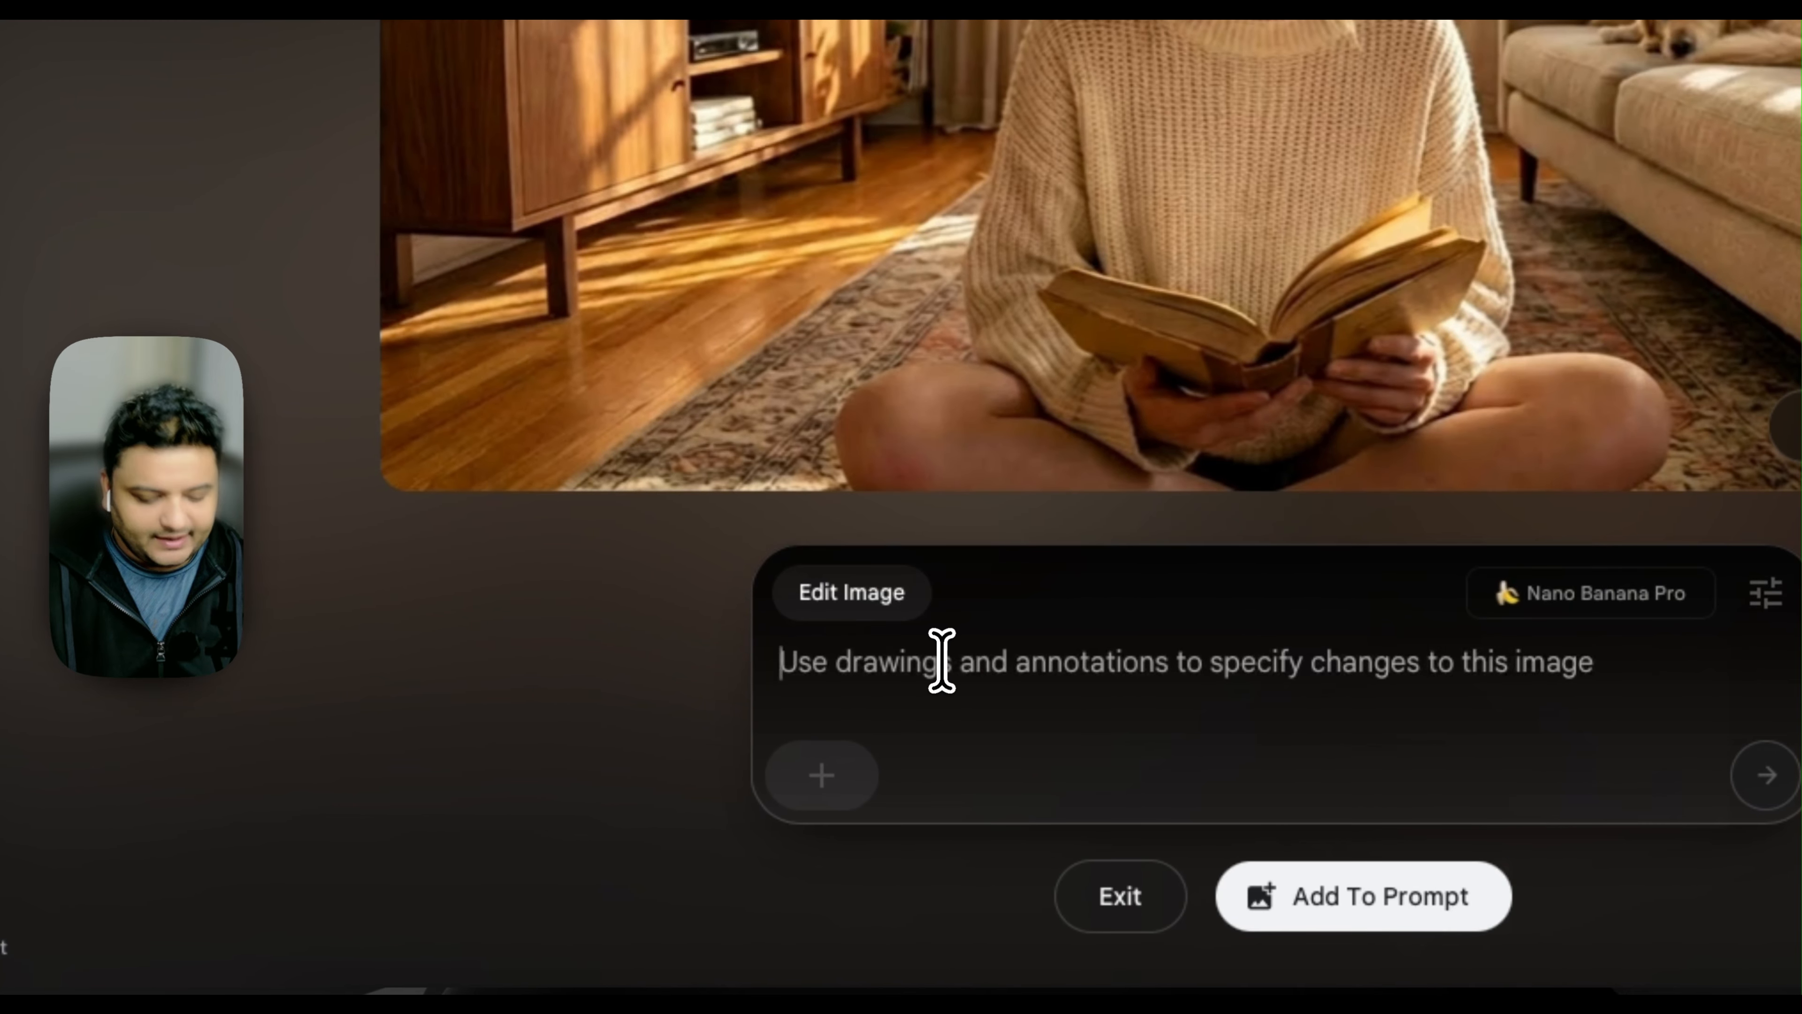
type("change")
key("BackSpace")
key("BackSpace")
key("BackSpace")
key("BackSpace")
key("BackSpace")
key("BackSpace")
type("rep")
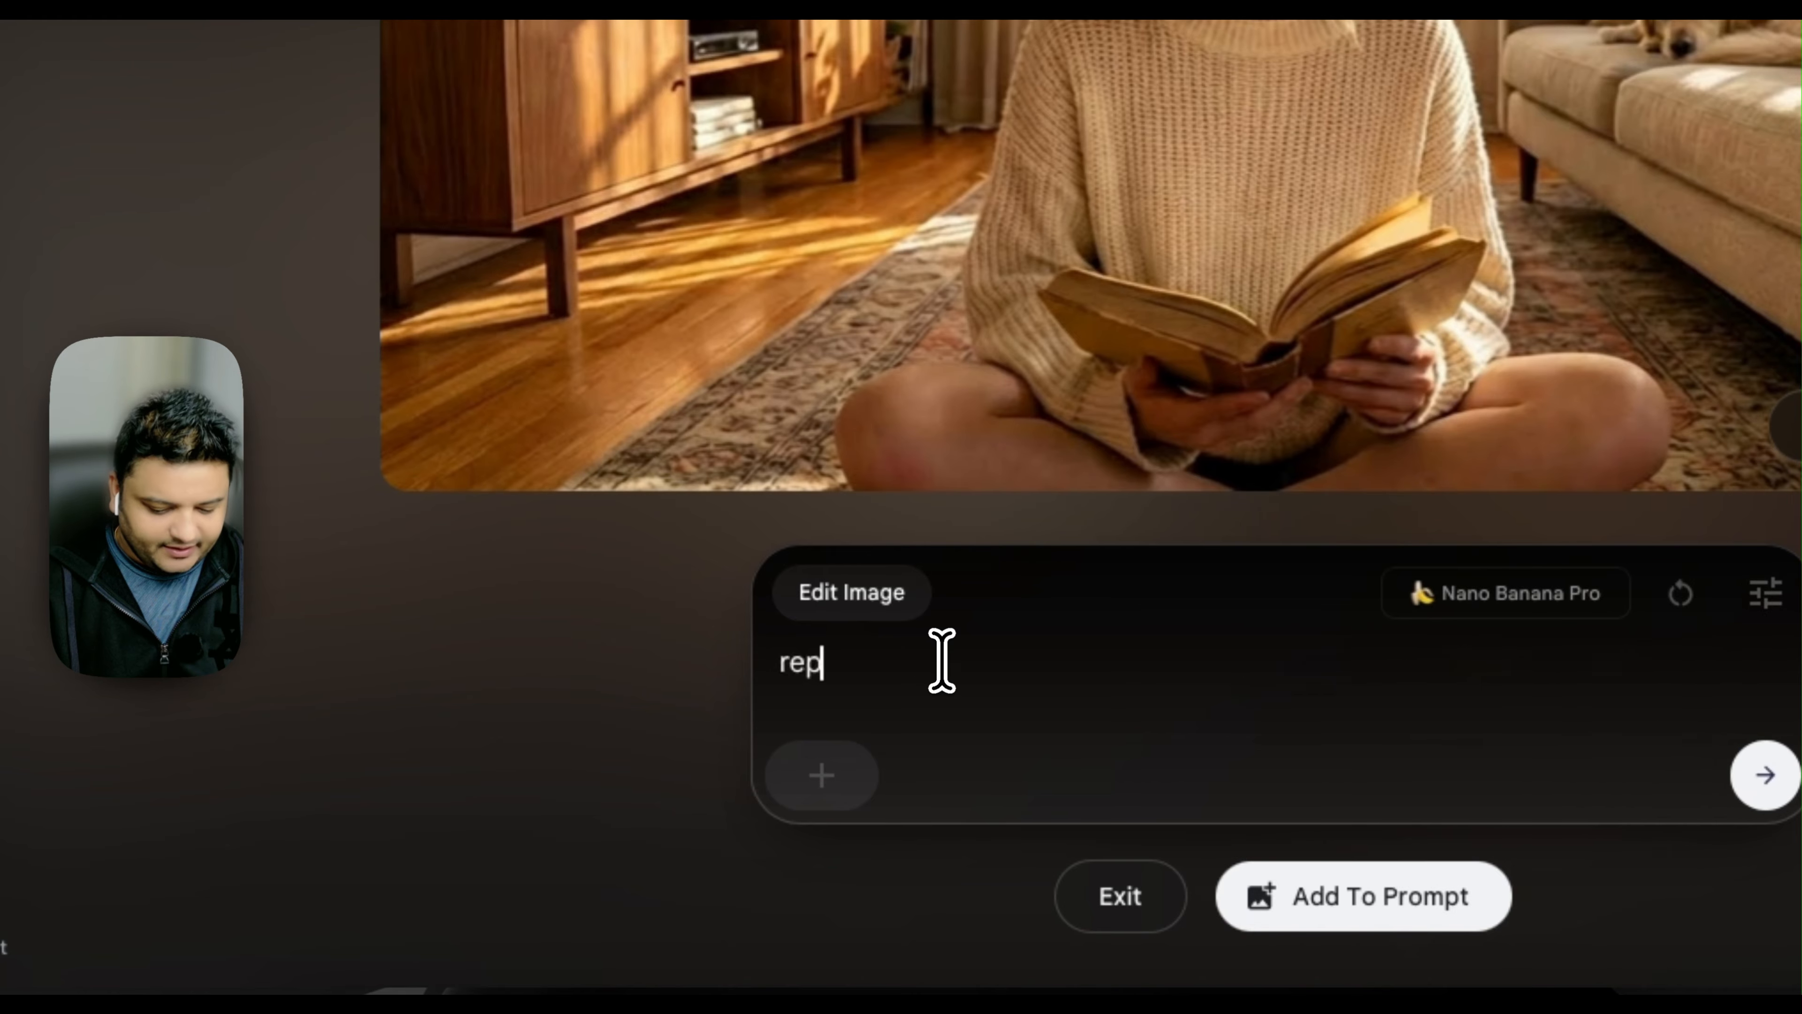
type("lace the pain")
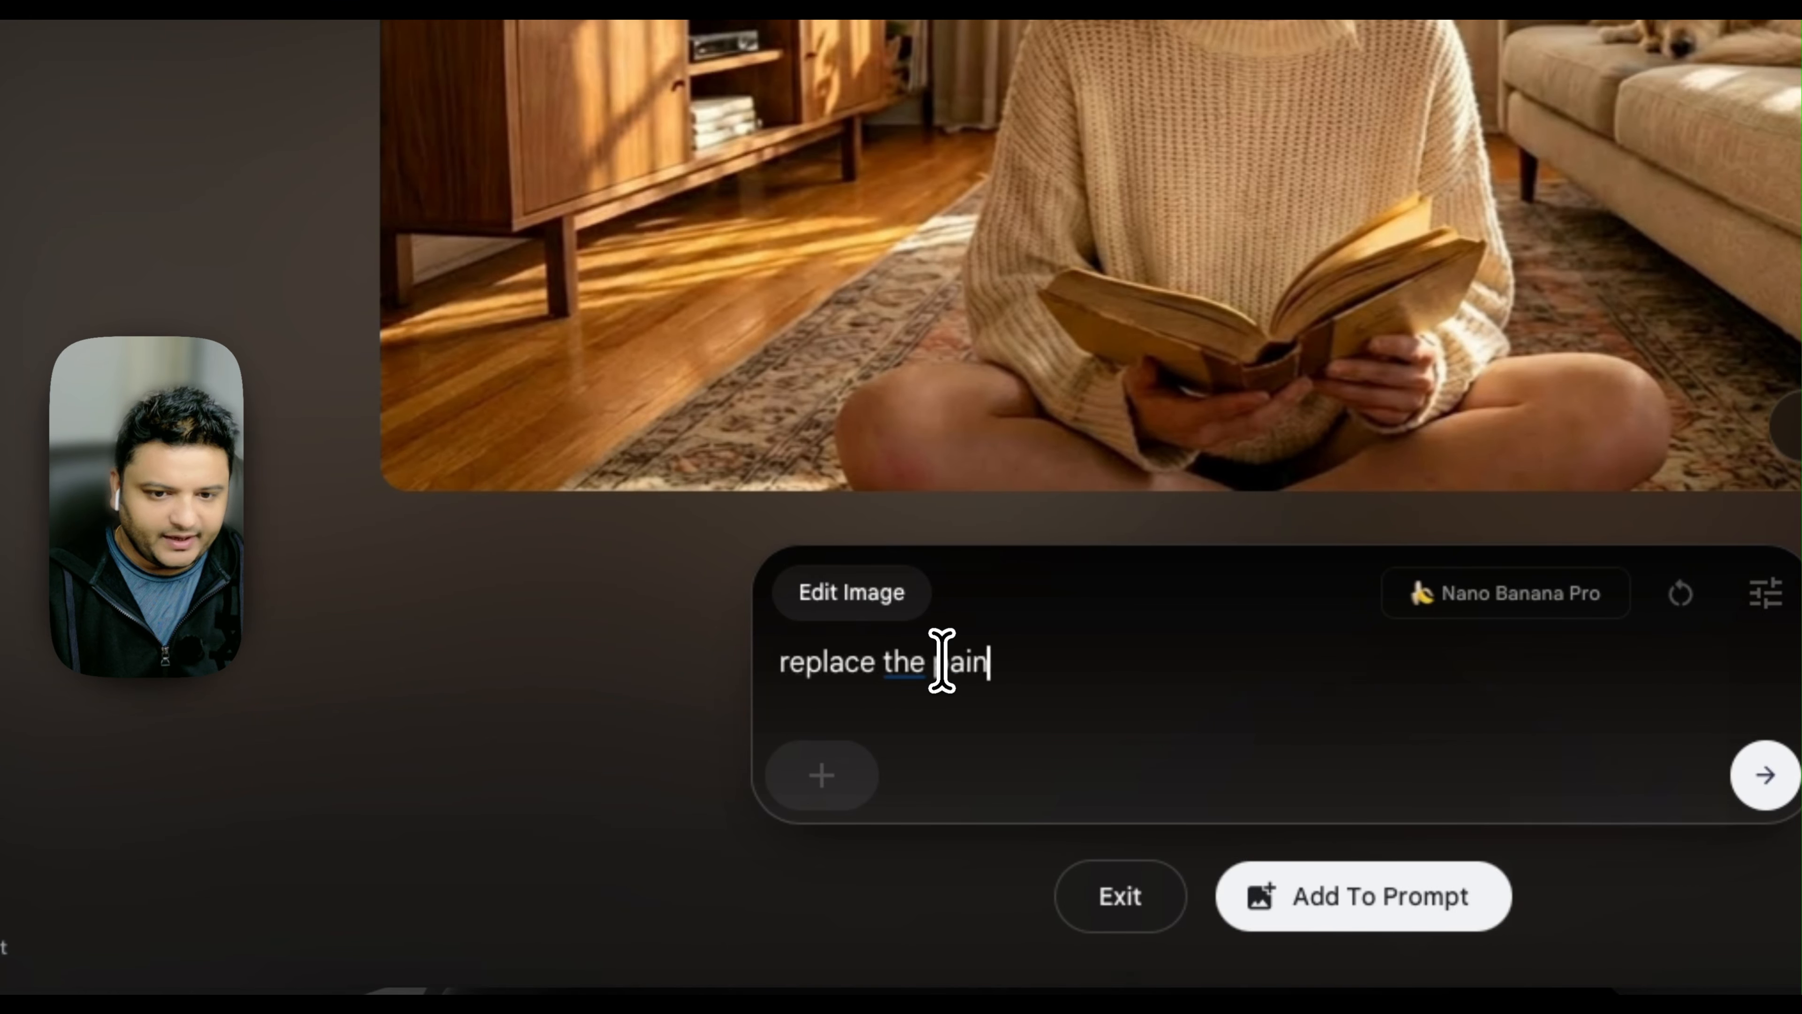
type("ting with a clock")
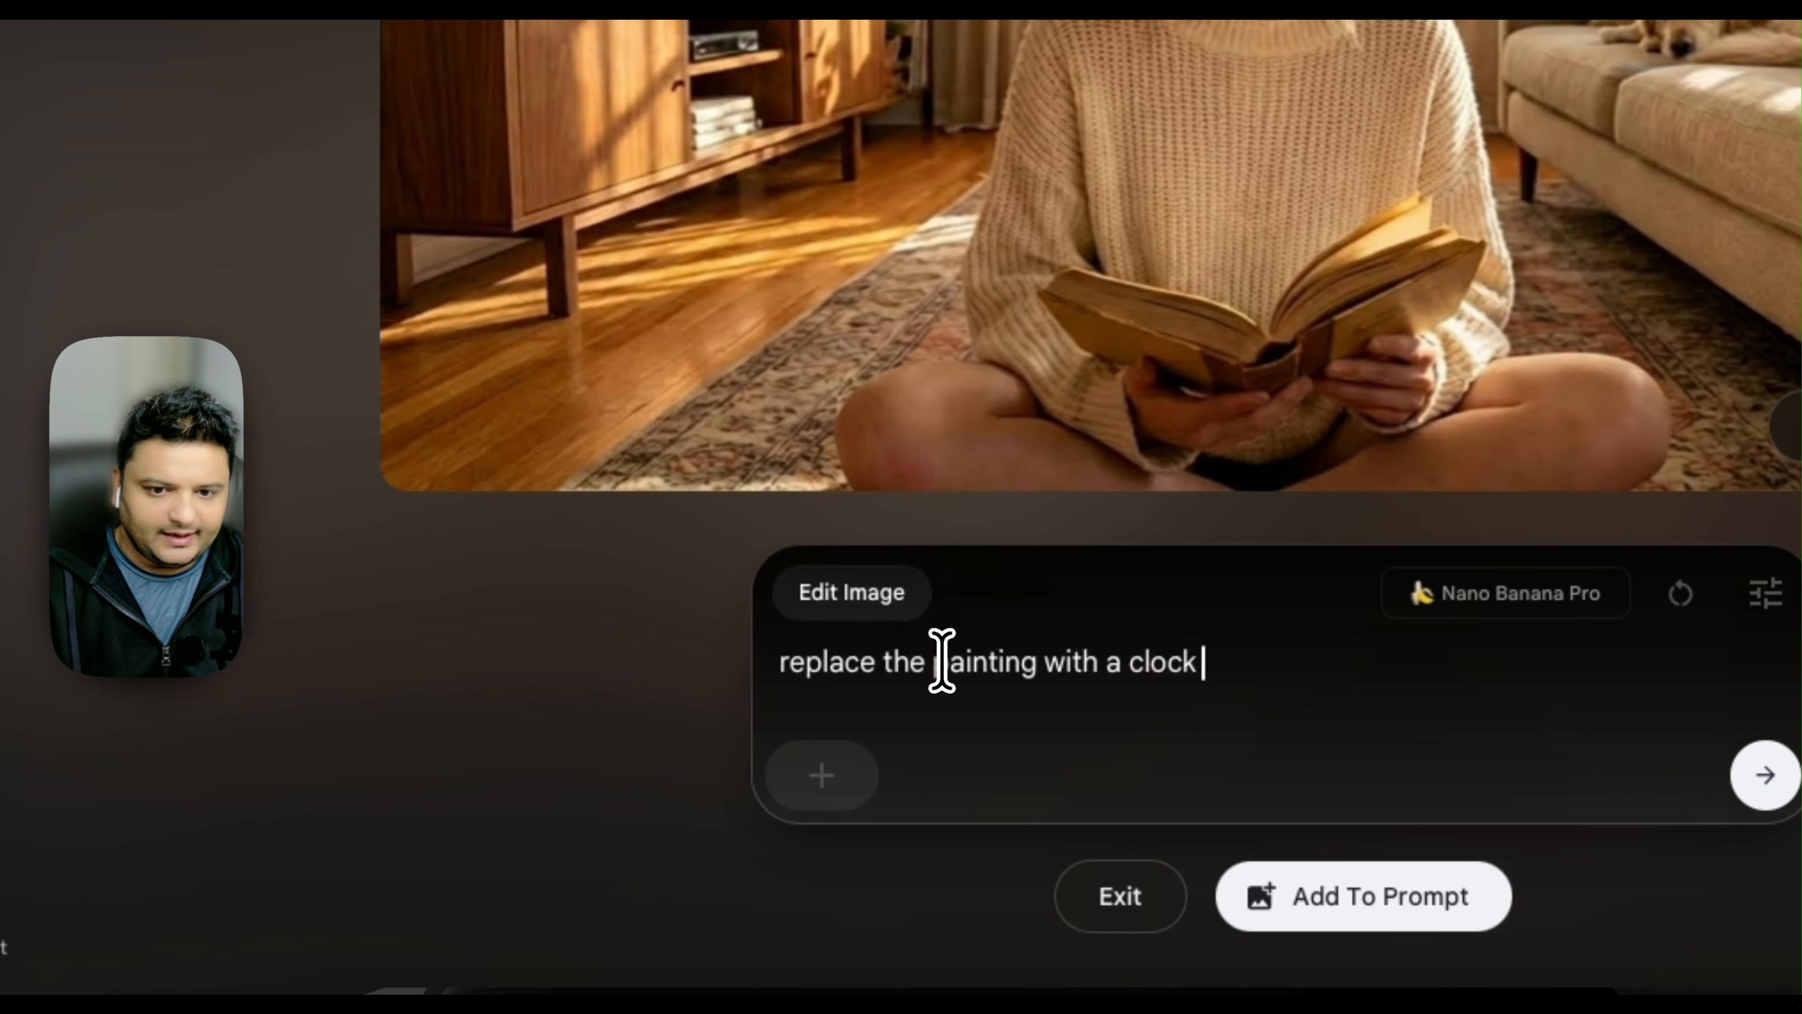
key("Return")
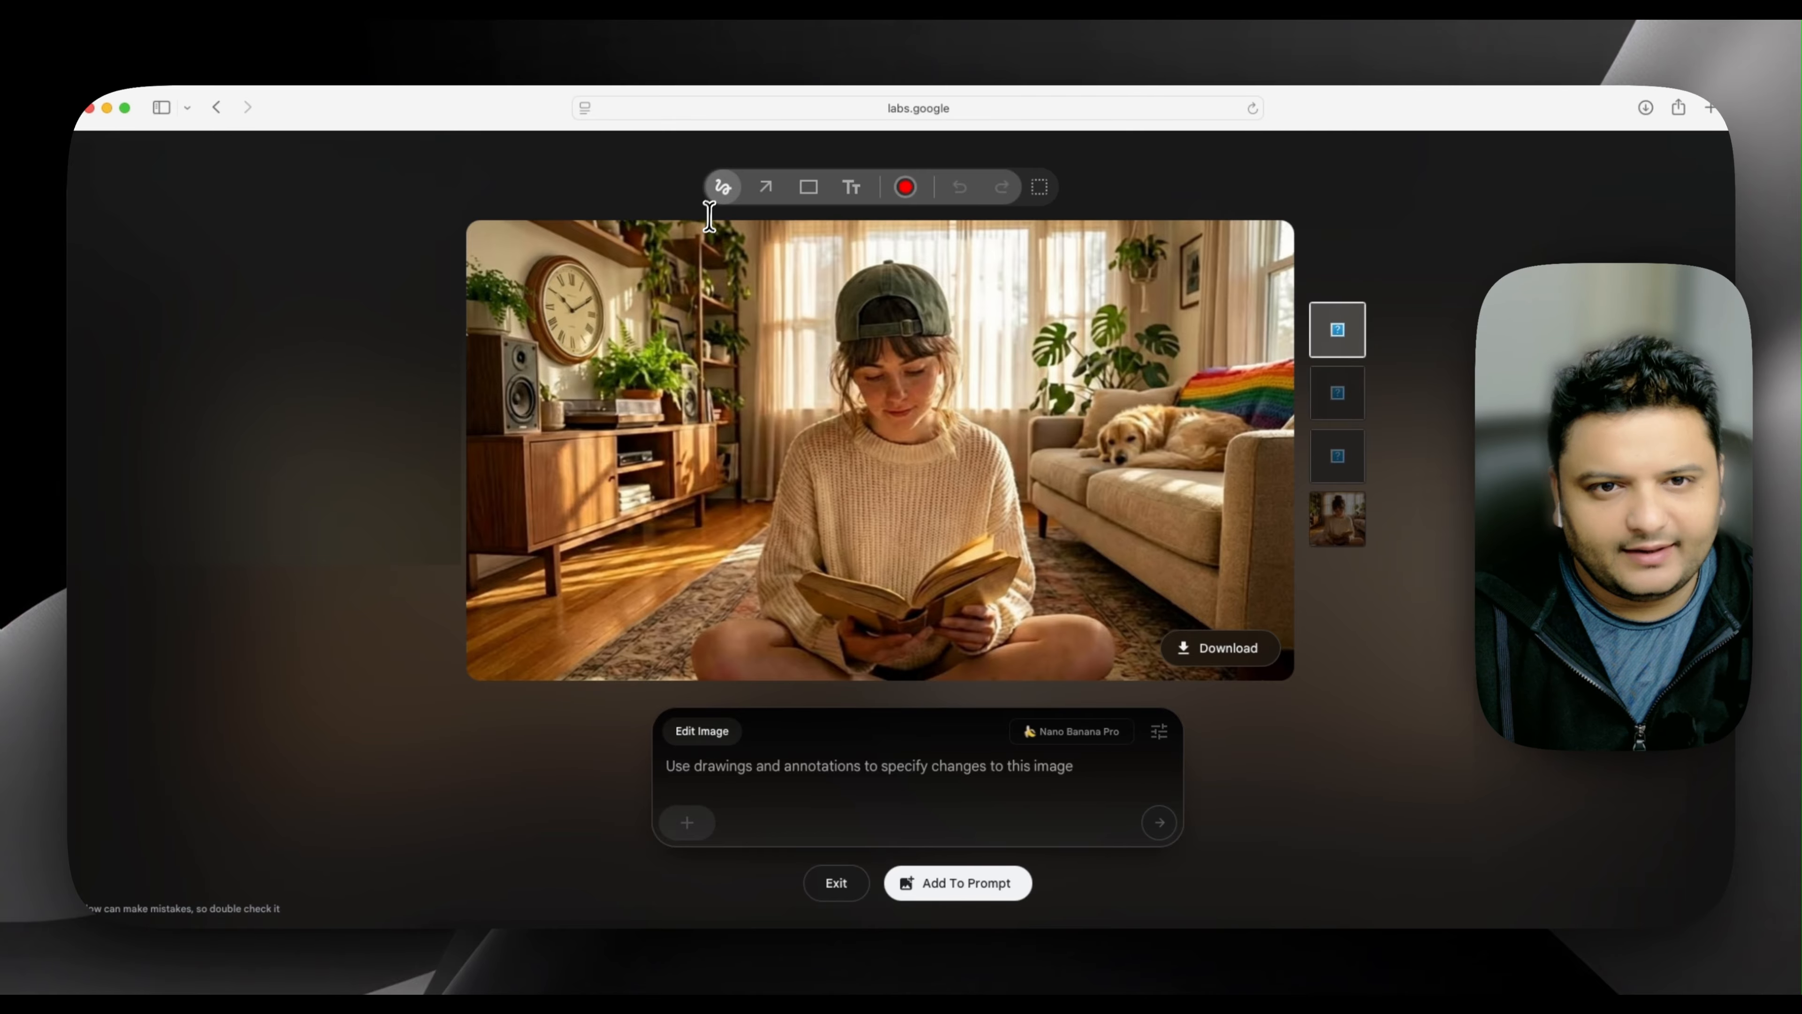
Outline the tall shelf beside the curtains and submit the edit prompt "replace all the plants with books on this shelf".
mouse_move(654, 240)
left_mouse_down()
mouse_move(846, 599)
mouse_move(724, 494)
mouse_move(699, 374)
mouse_move(661, 365)
mouse_move(654, 259)
left_mouse_up()
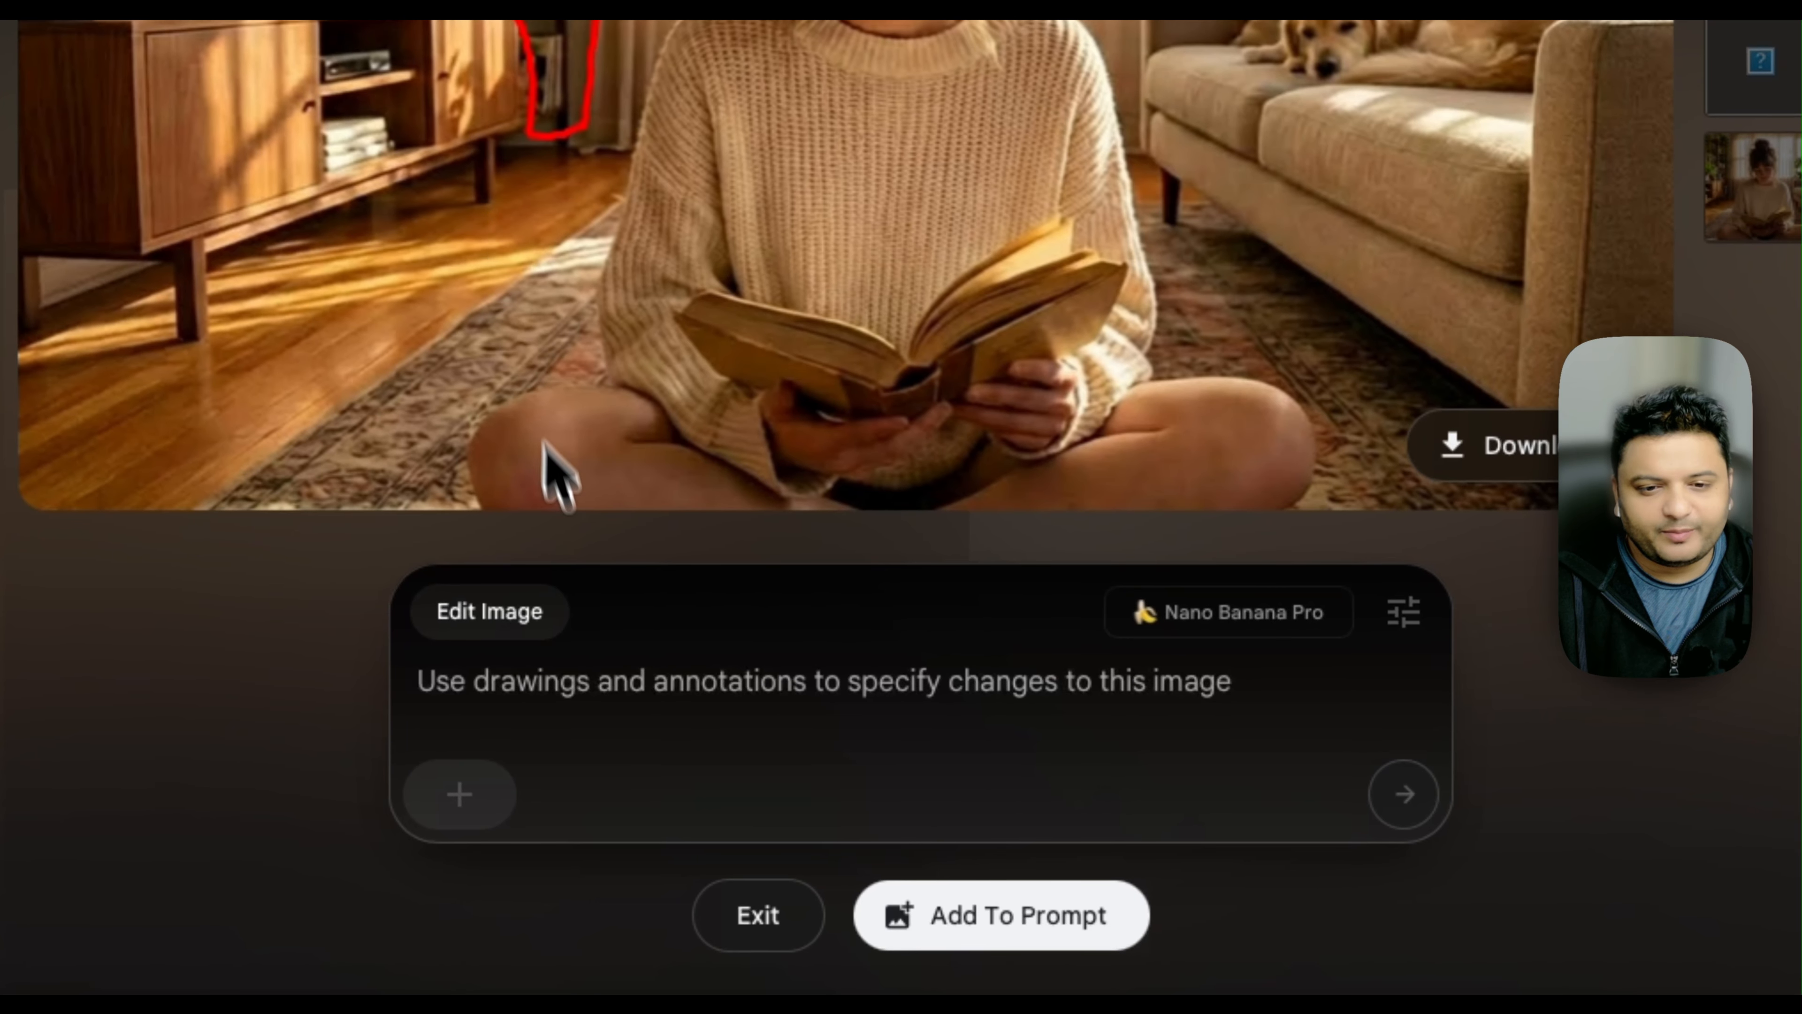
left_click(556, 675)
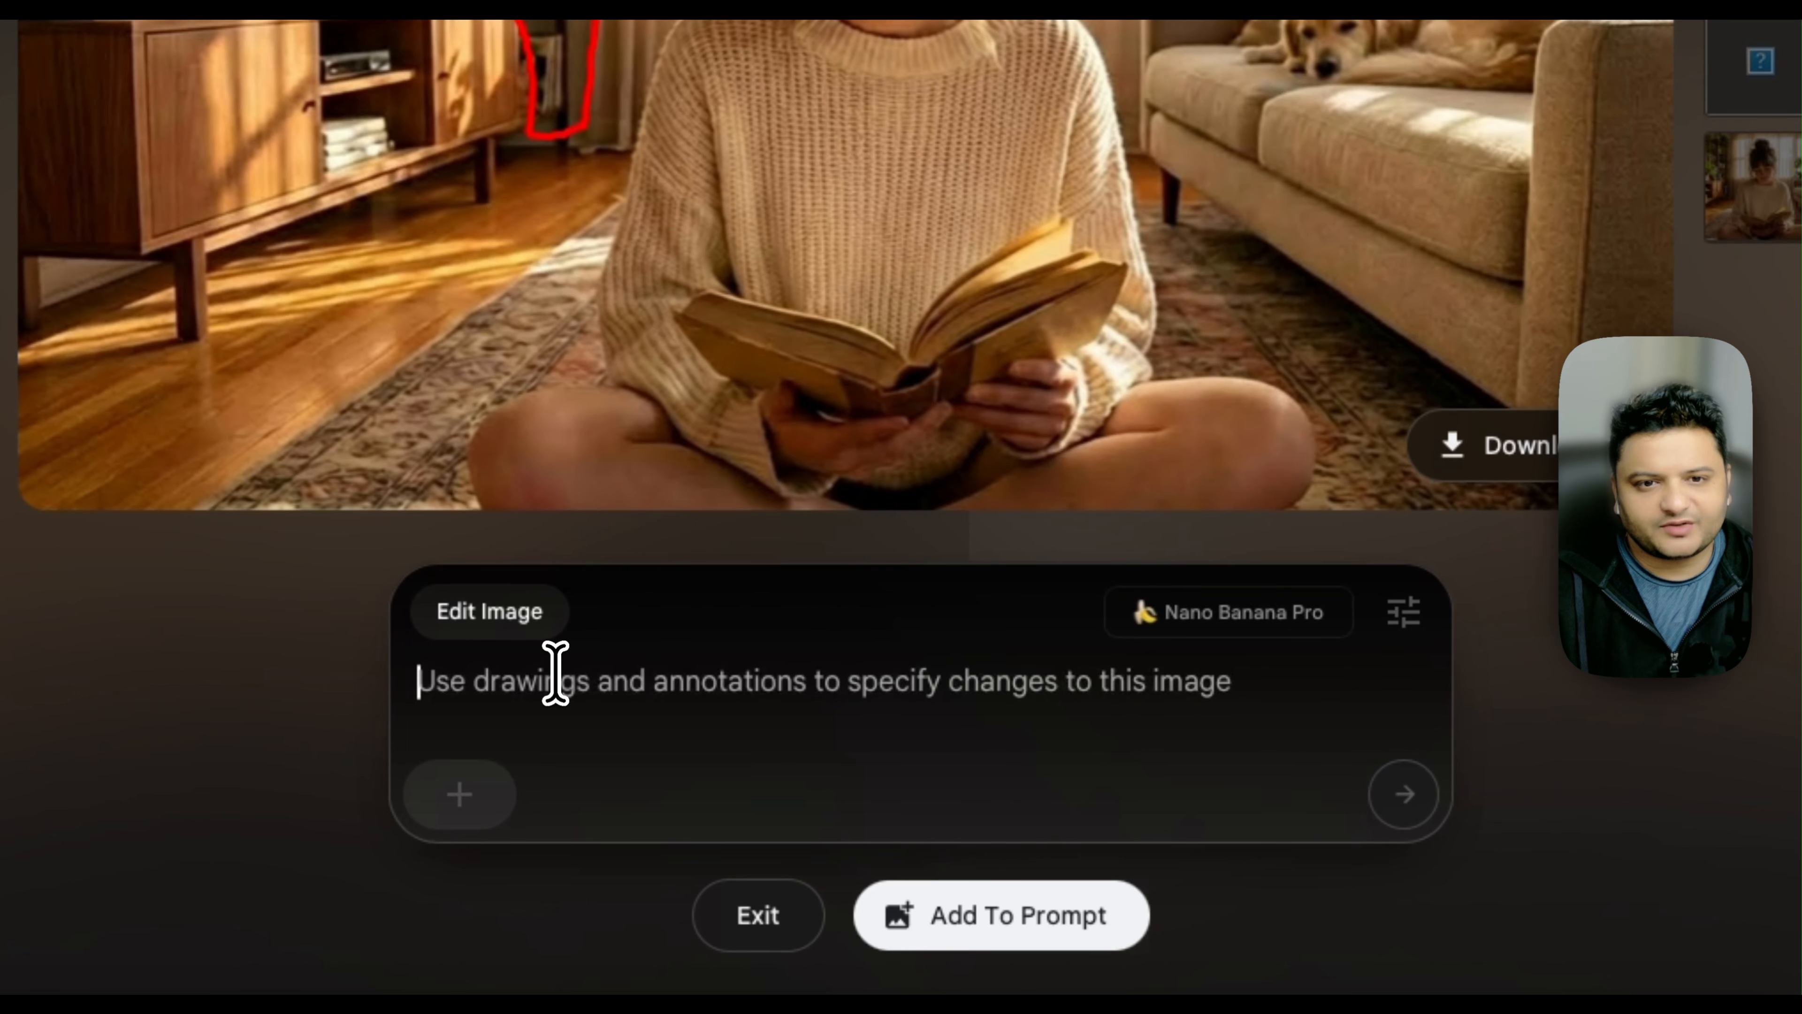
type("replace all")
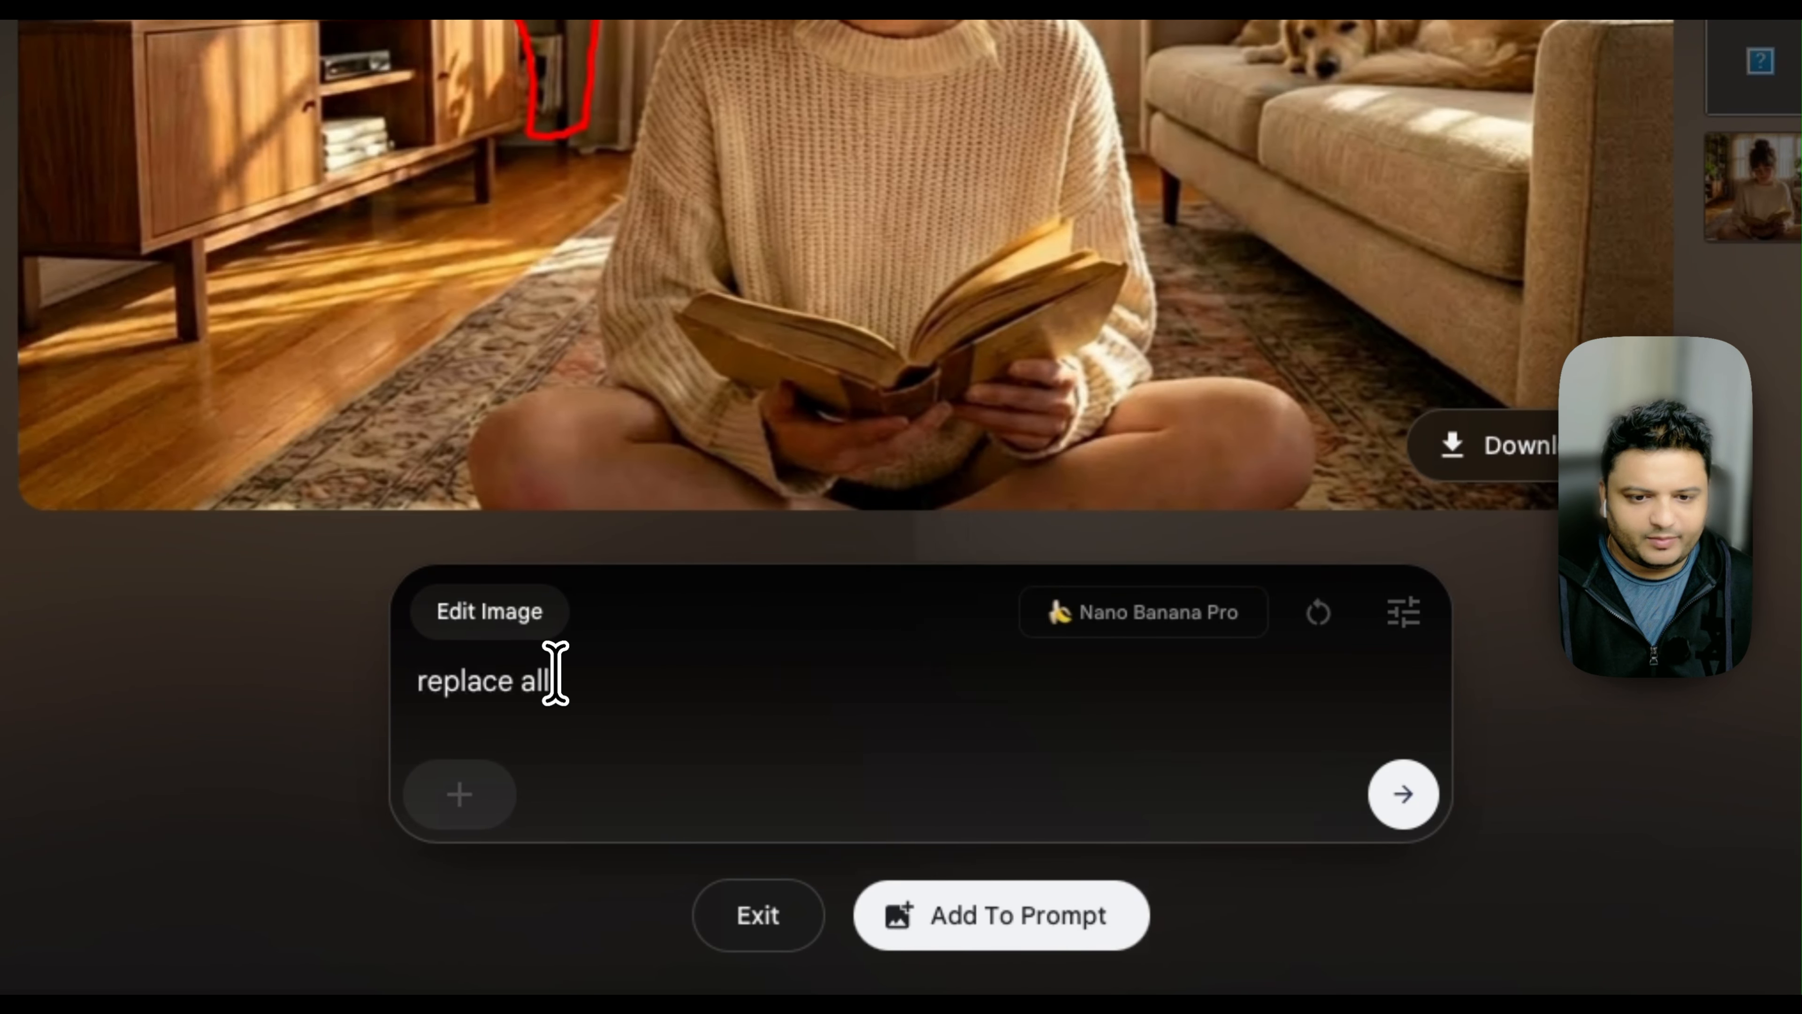
type(" the plants with")
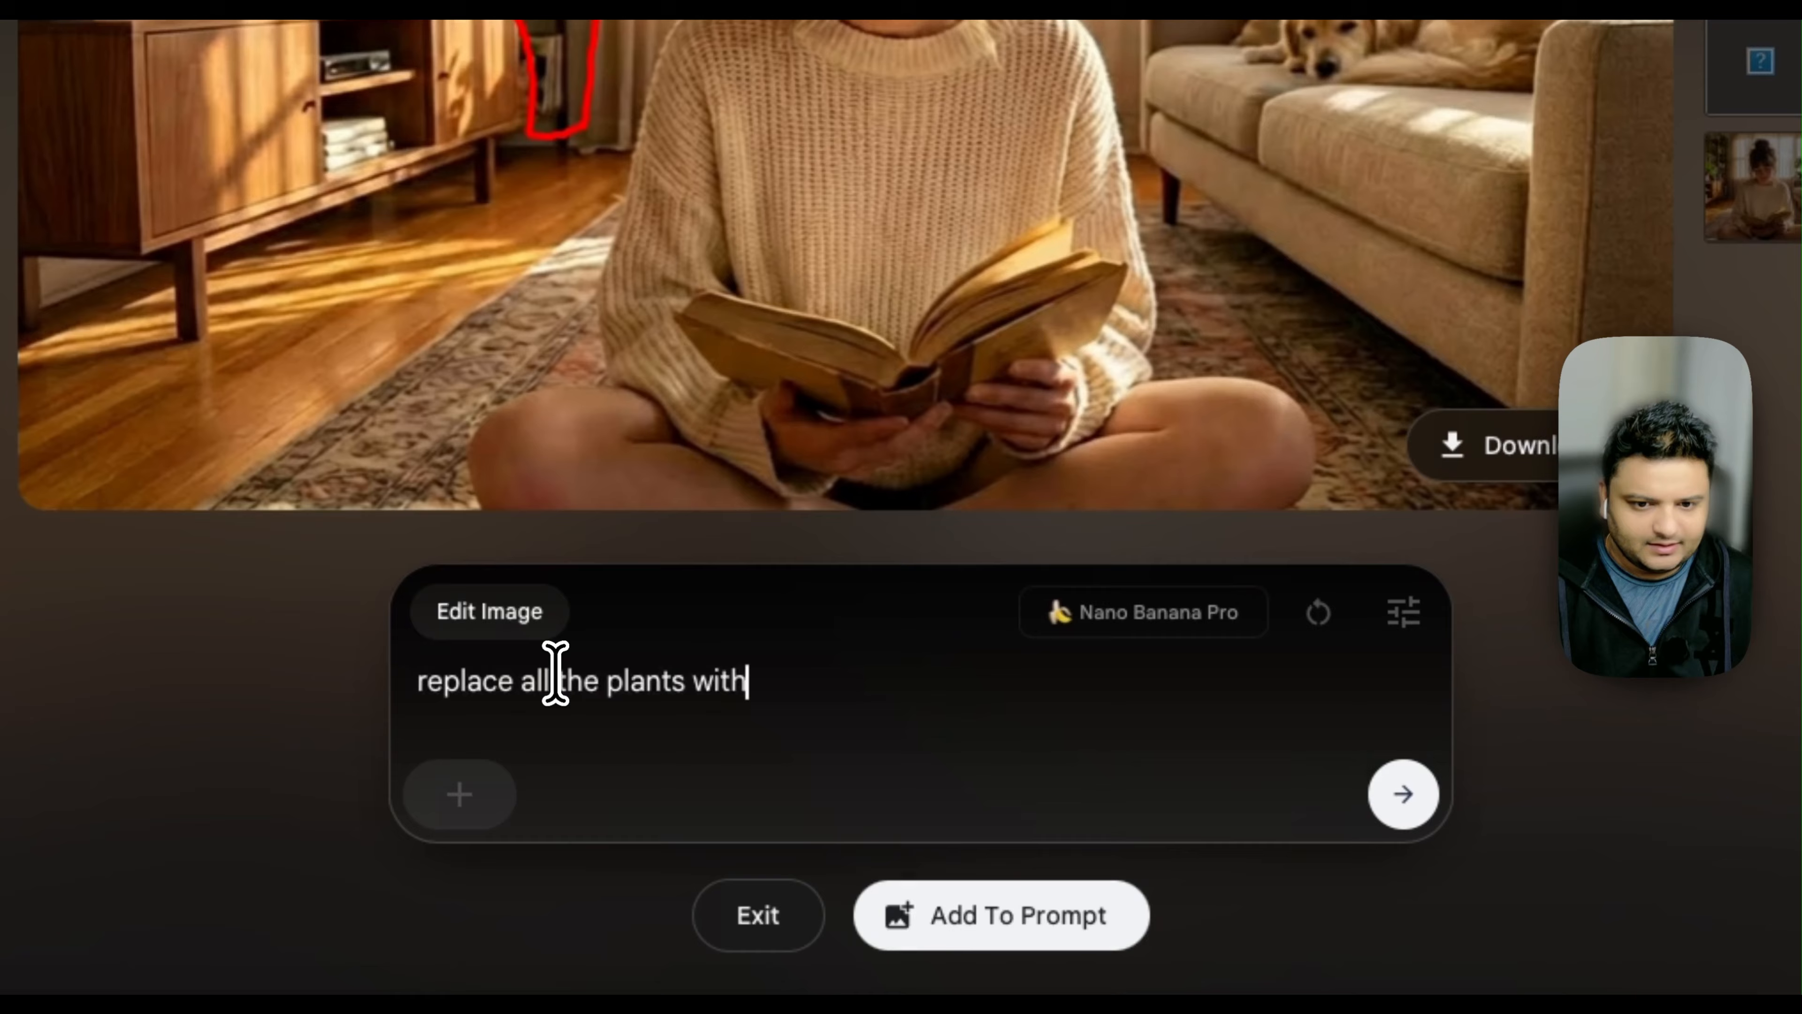
type(" books in this she")
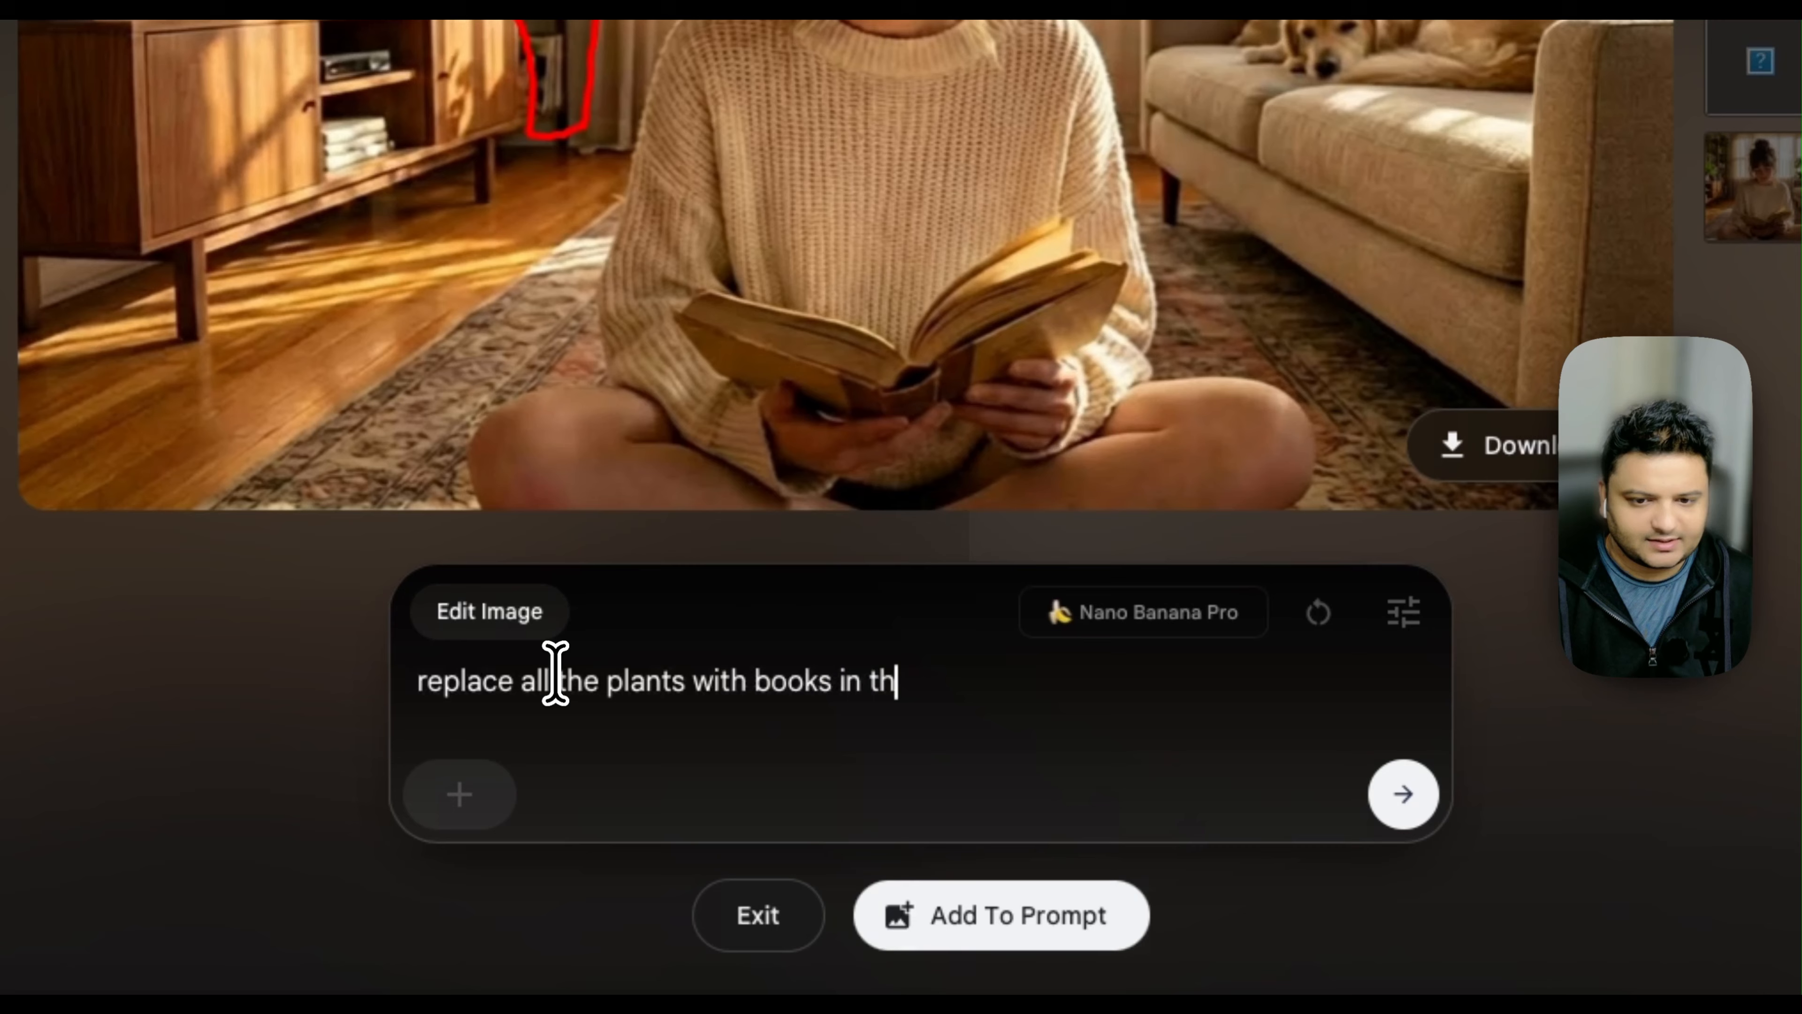
key("BackSpace")
key("BackSpace")
key("BackSpace")
key("BackSpace")
key("BackSpace")
key("BackSpace")
key("BackSpace")
key("BackSpace")
key("BackSpace")
key("BackSpace")
key("BackSpace")
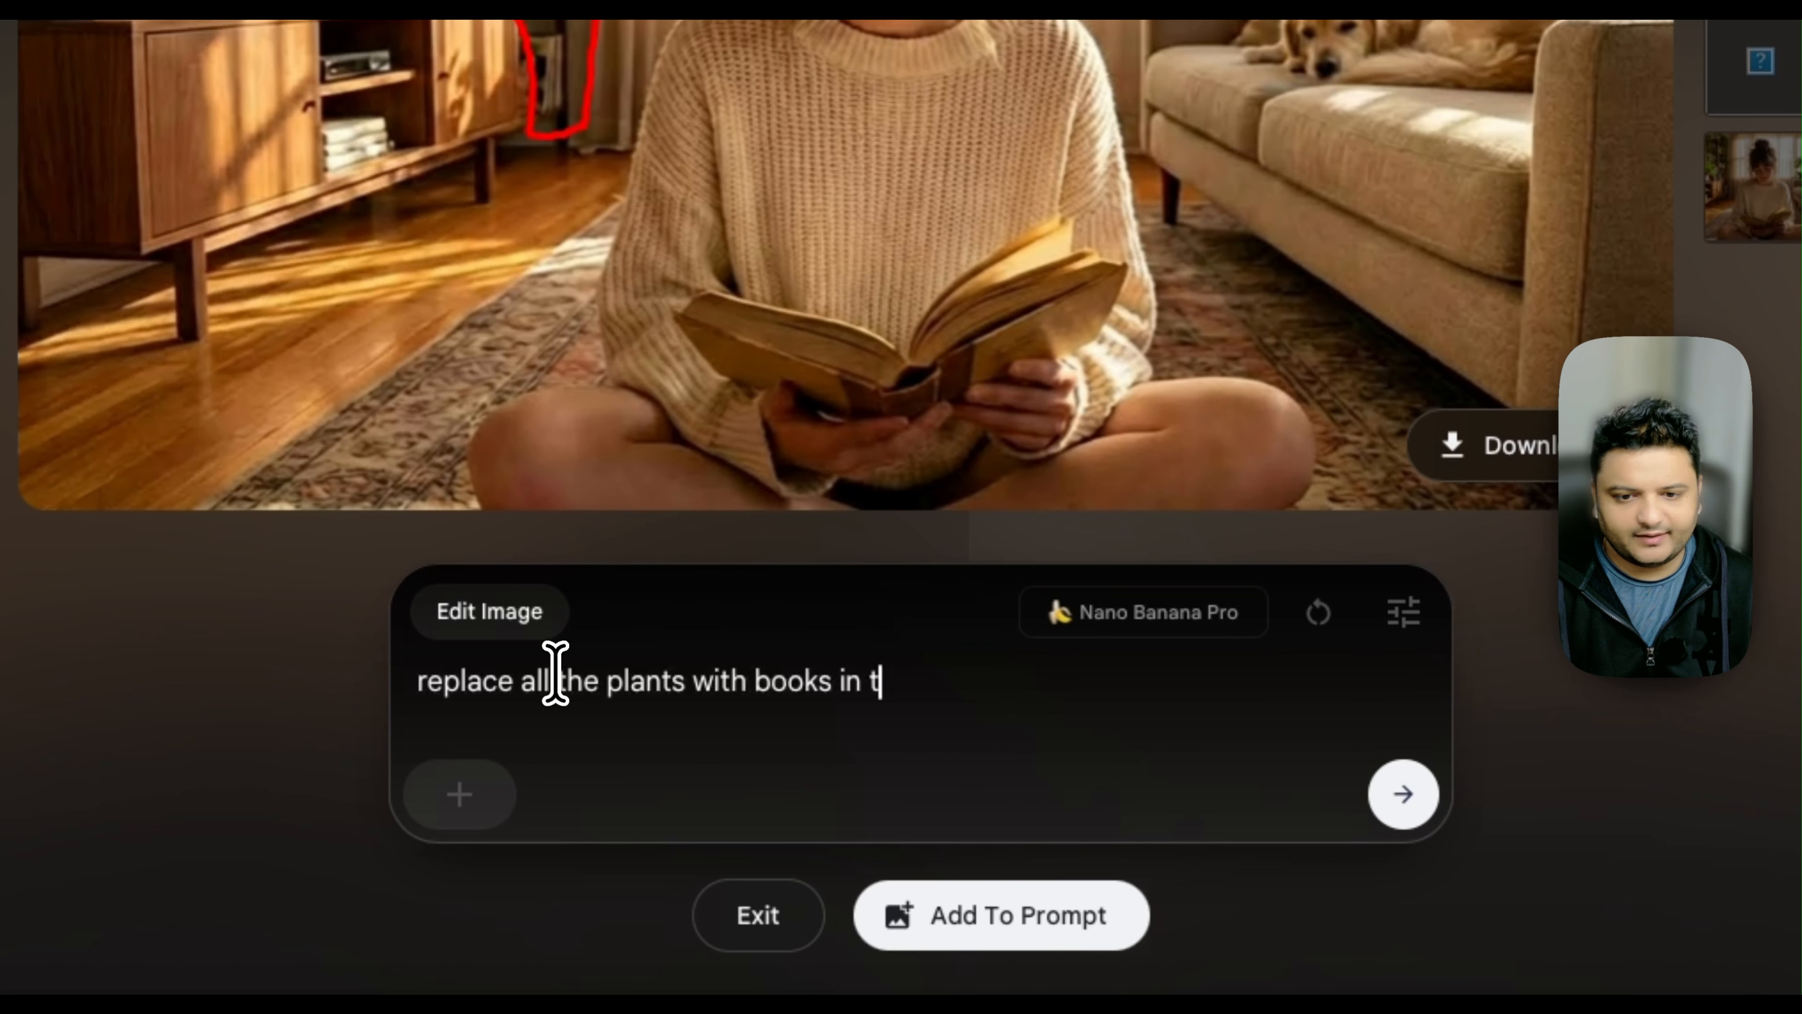
type("on this shelf")
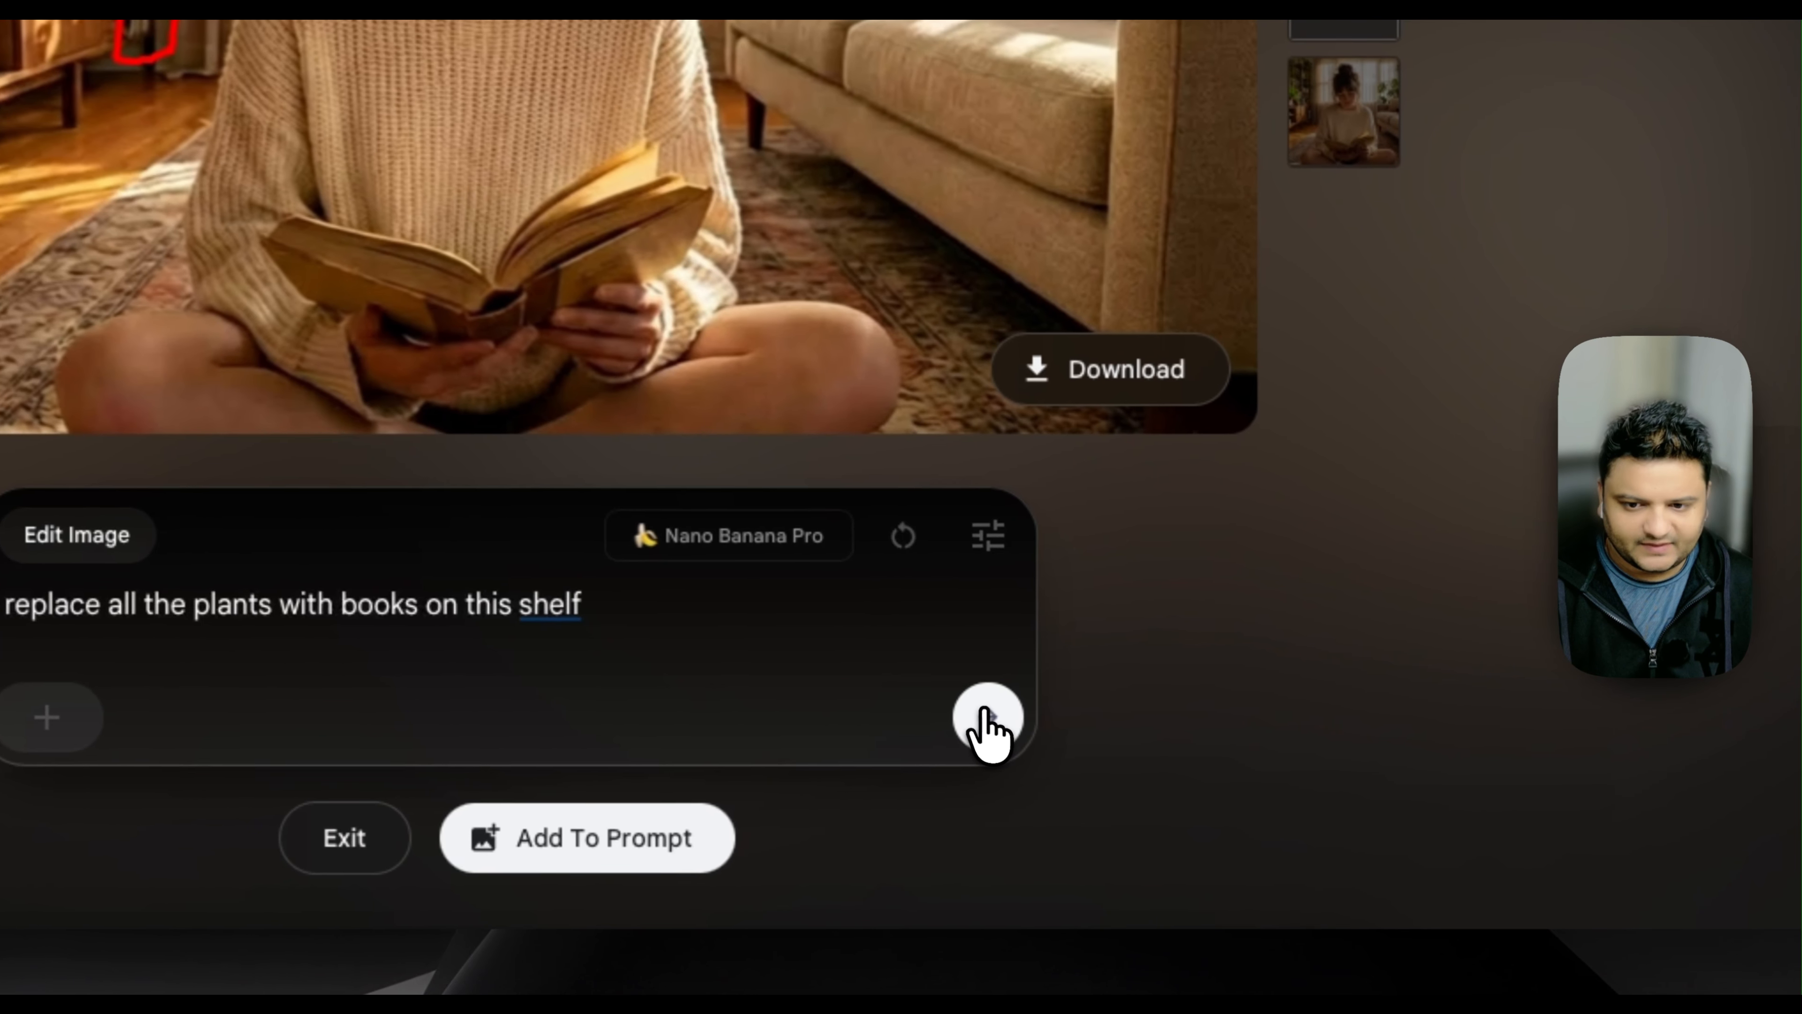
left_click(1402, 793)
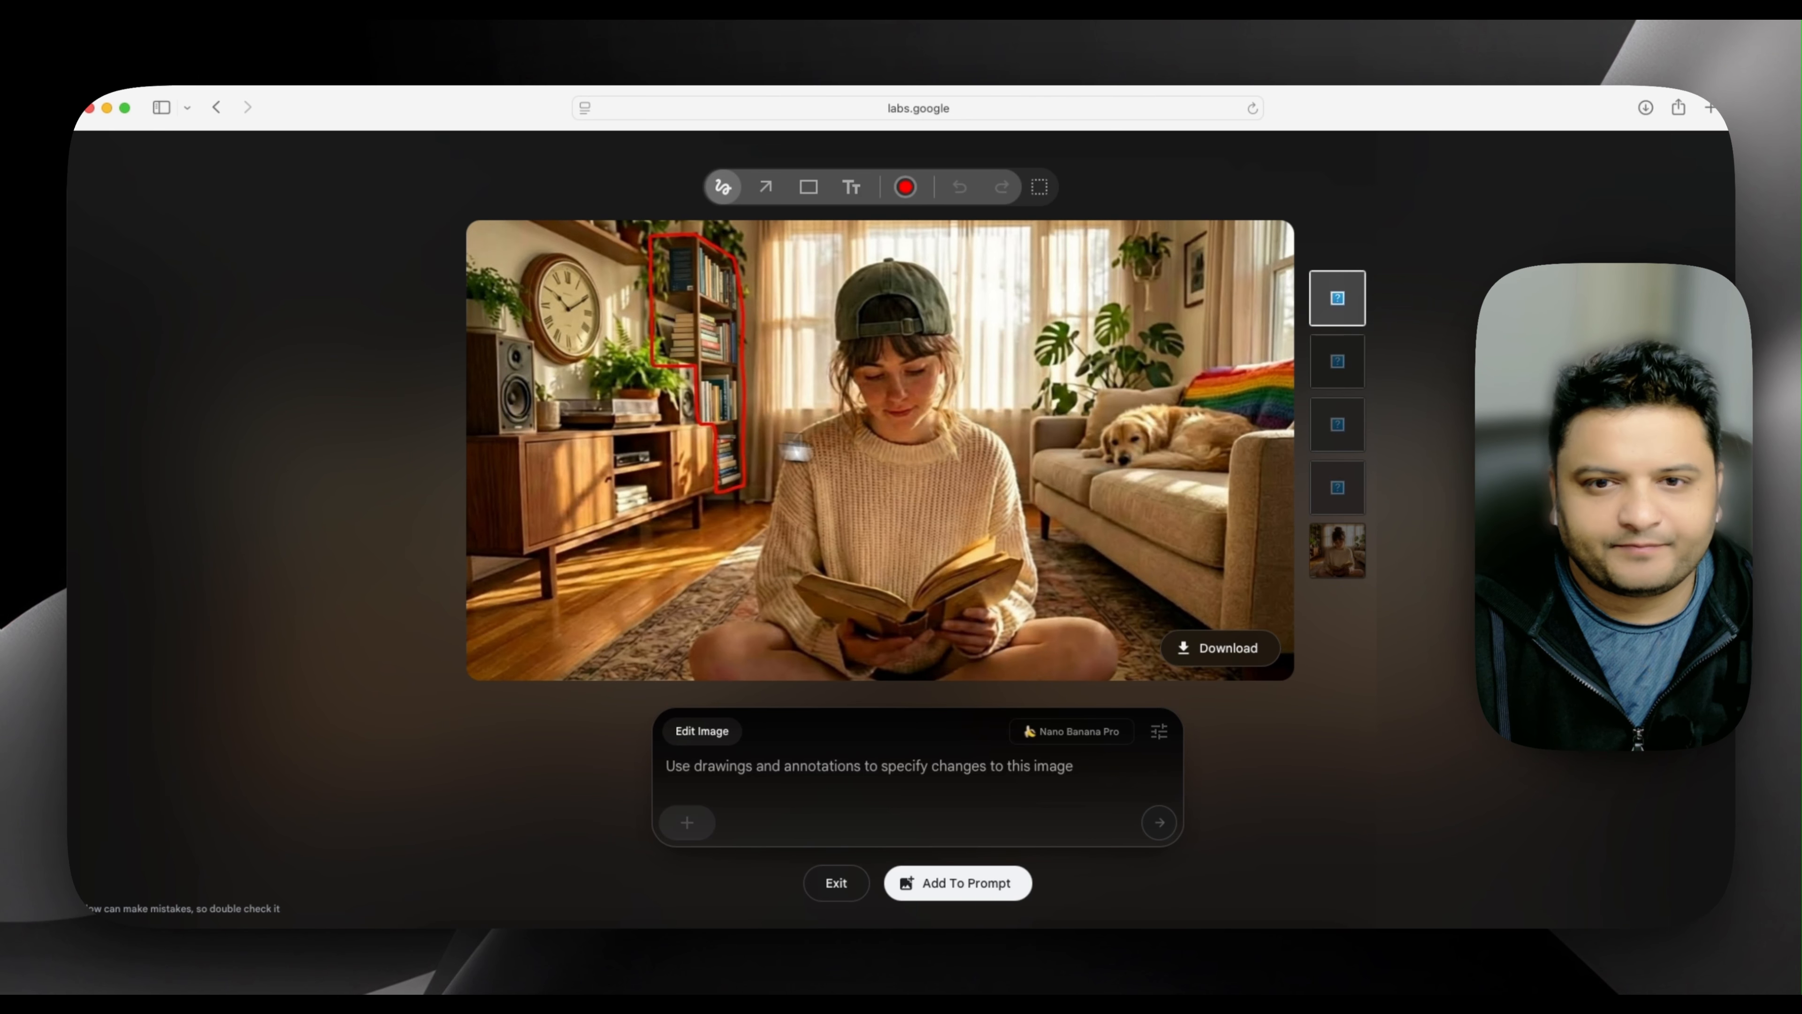
Reopen the original image, point an arrow at the speaker on the cabinet and submit a prompt to replace the speaker with a lamp.
left_click(1338, 564)
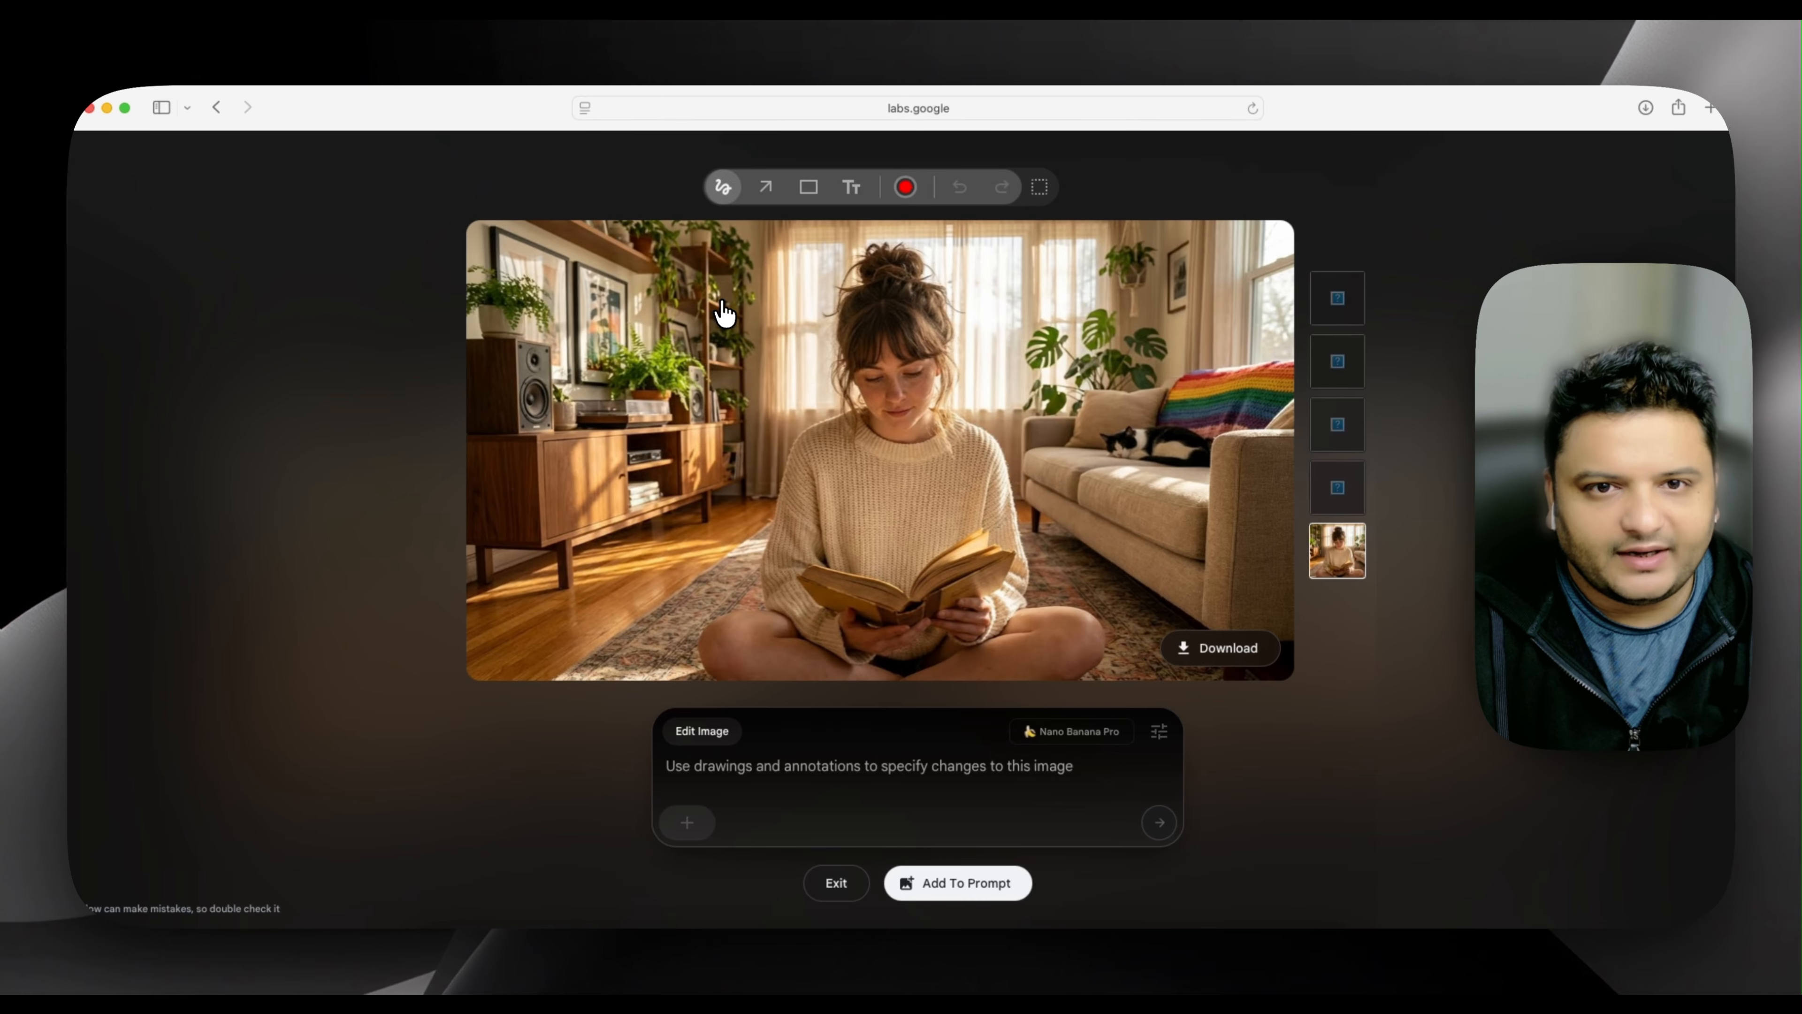
left_click(768, 188)
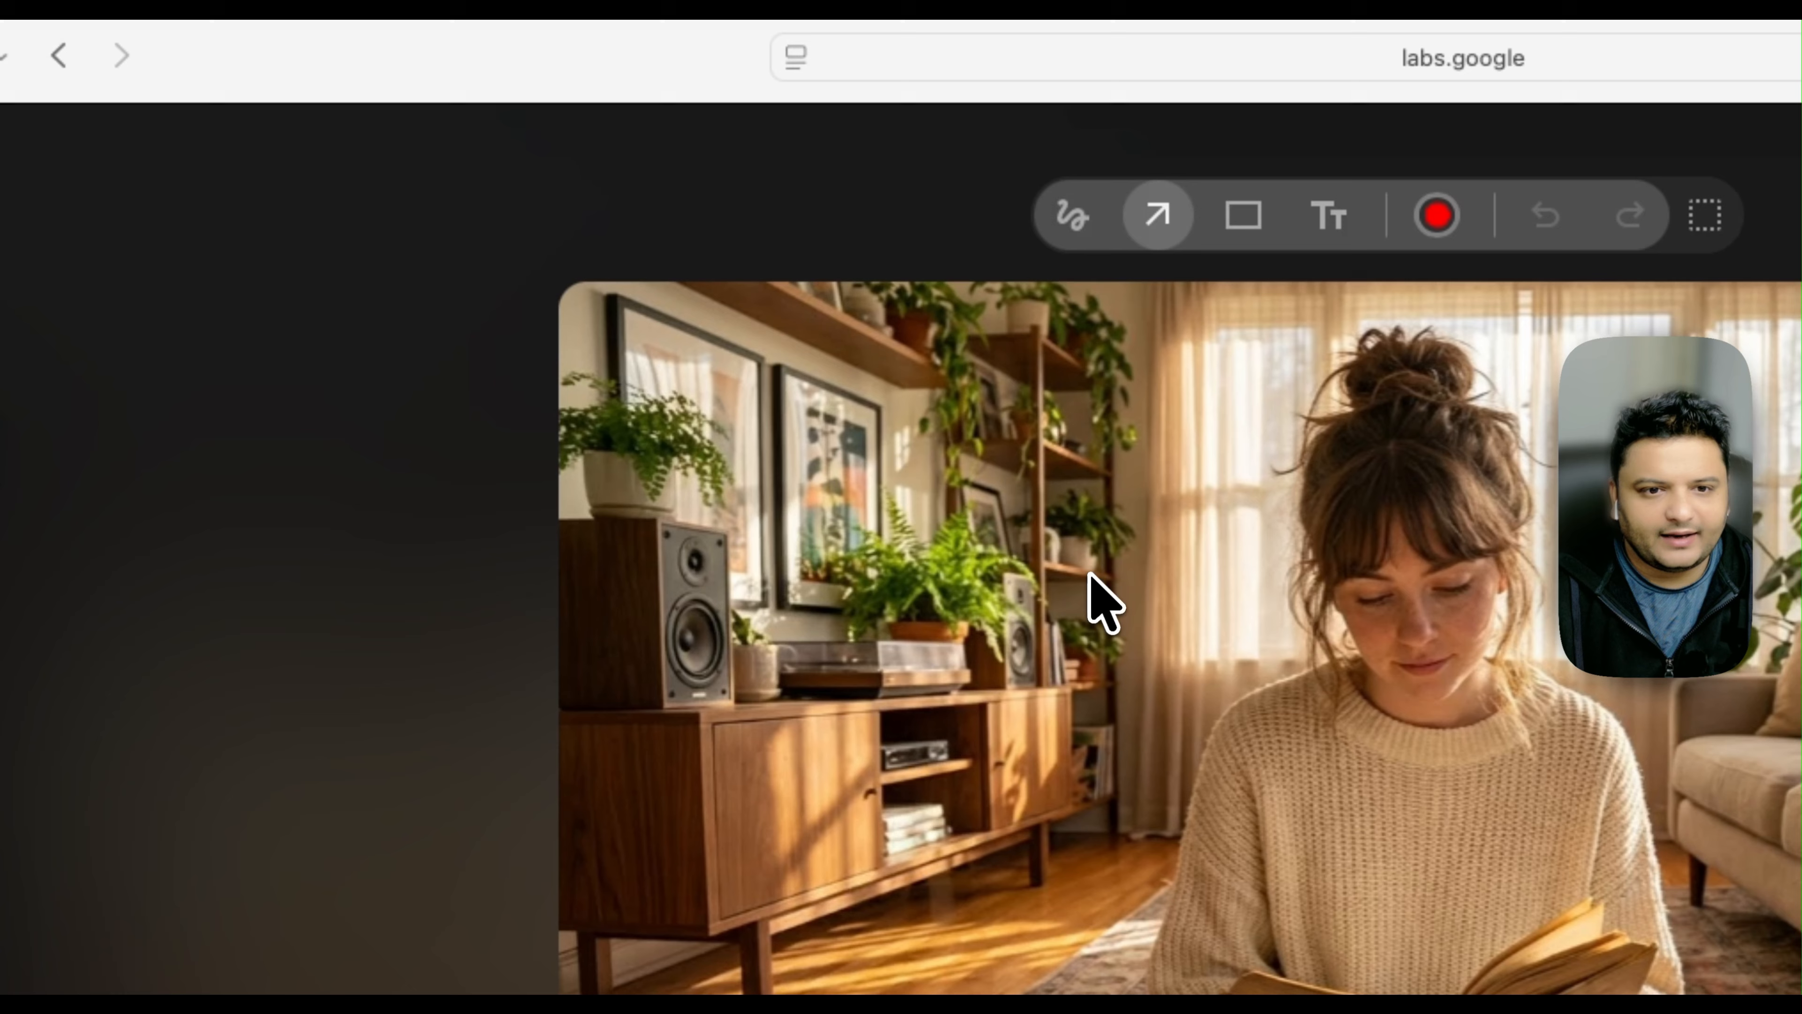
left_click_drag(777, 793, 729, 678)
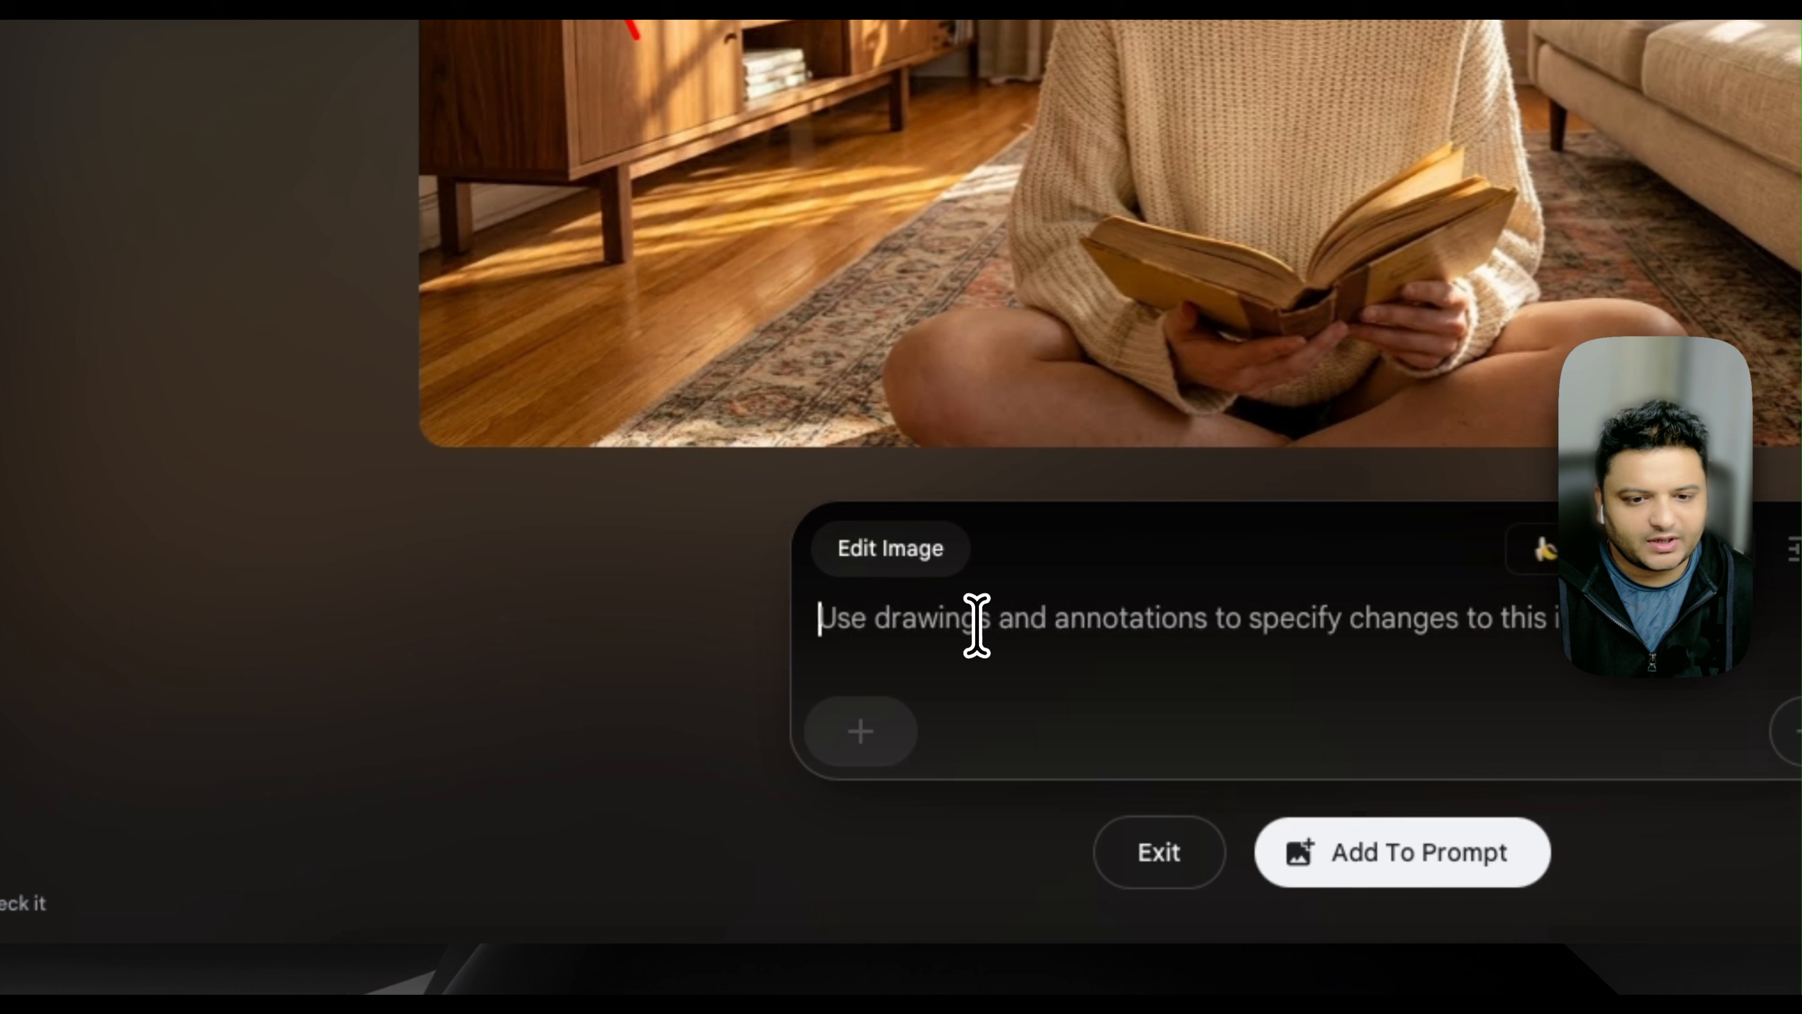
type("replace the spea")
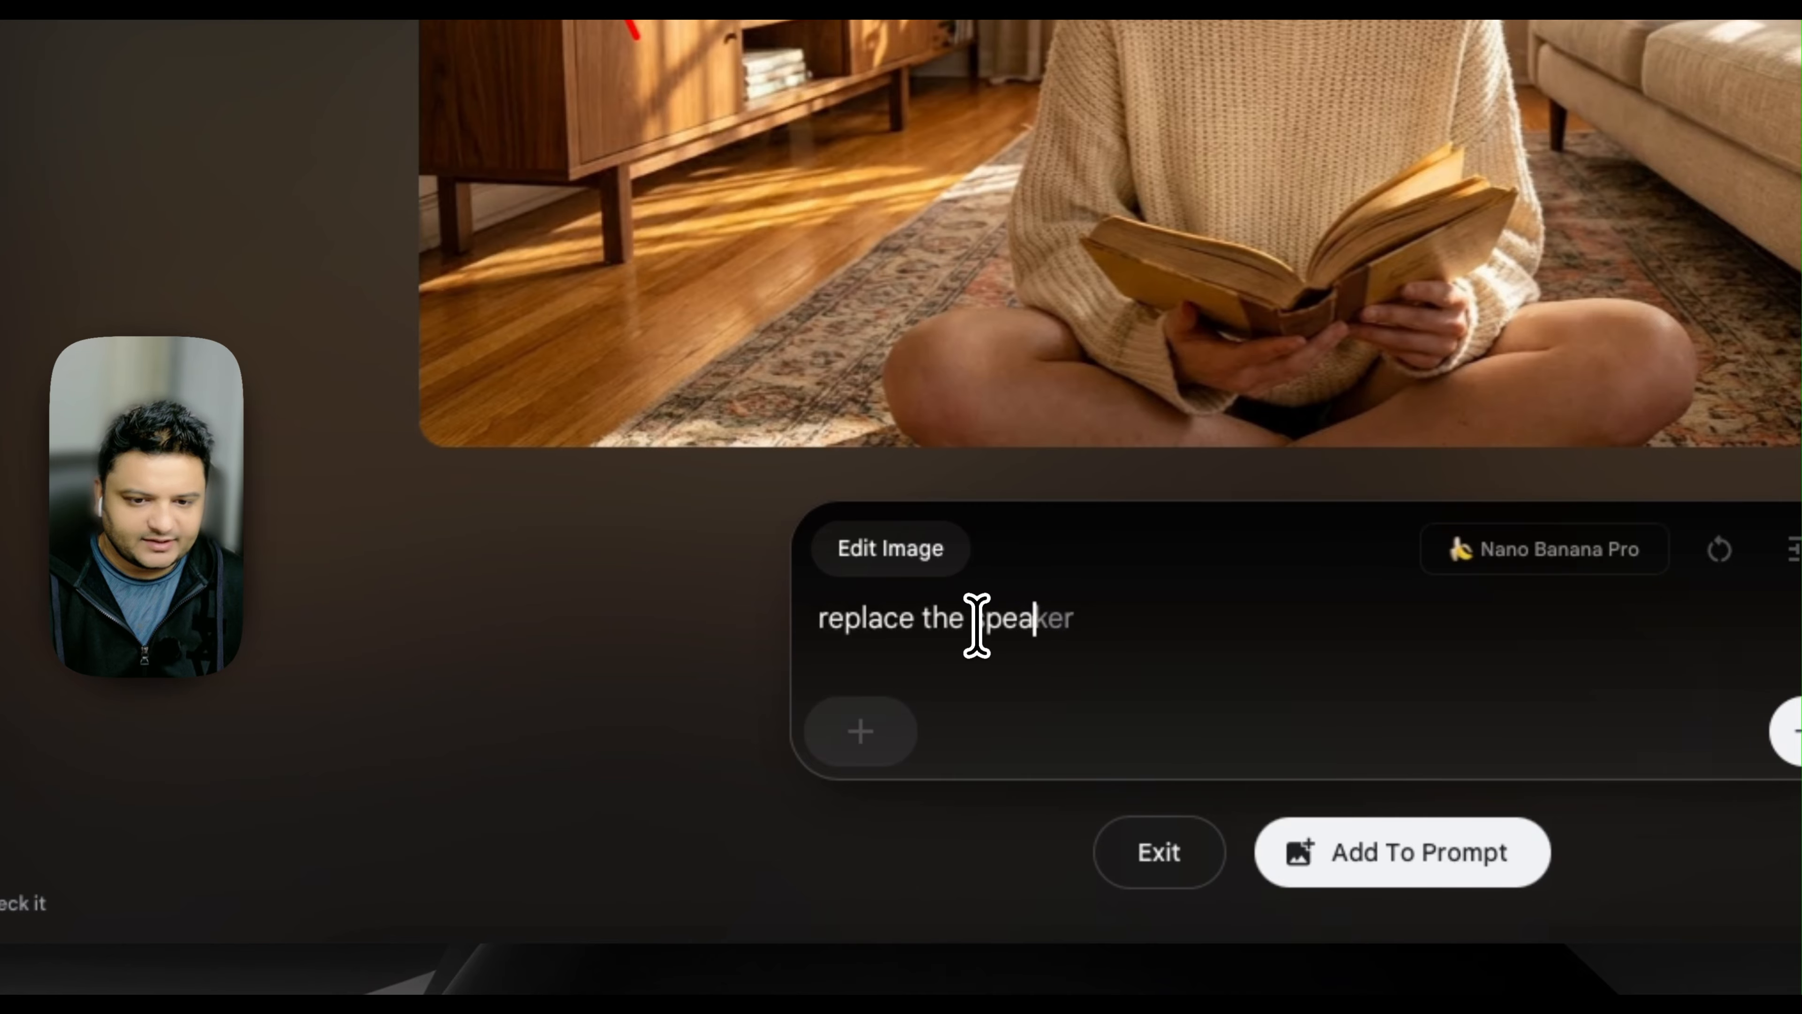
type("ker wit")
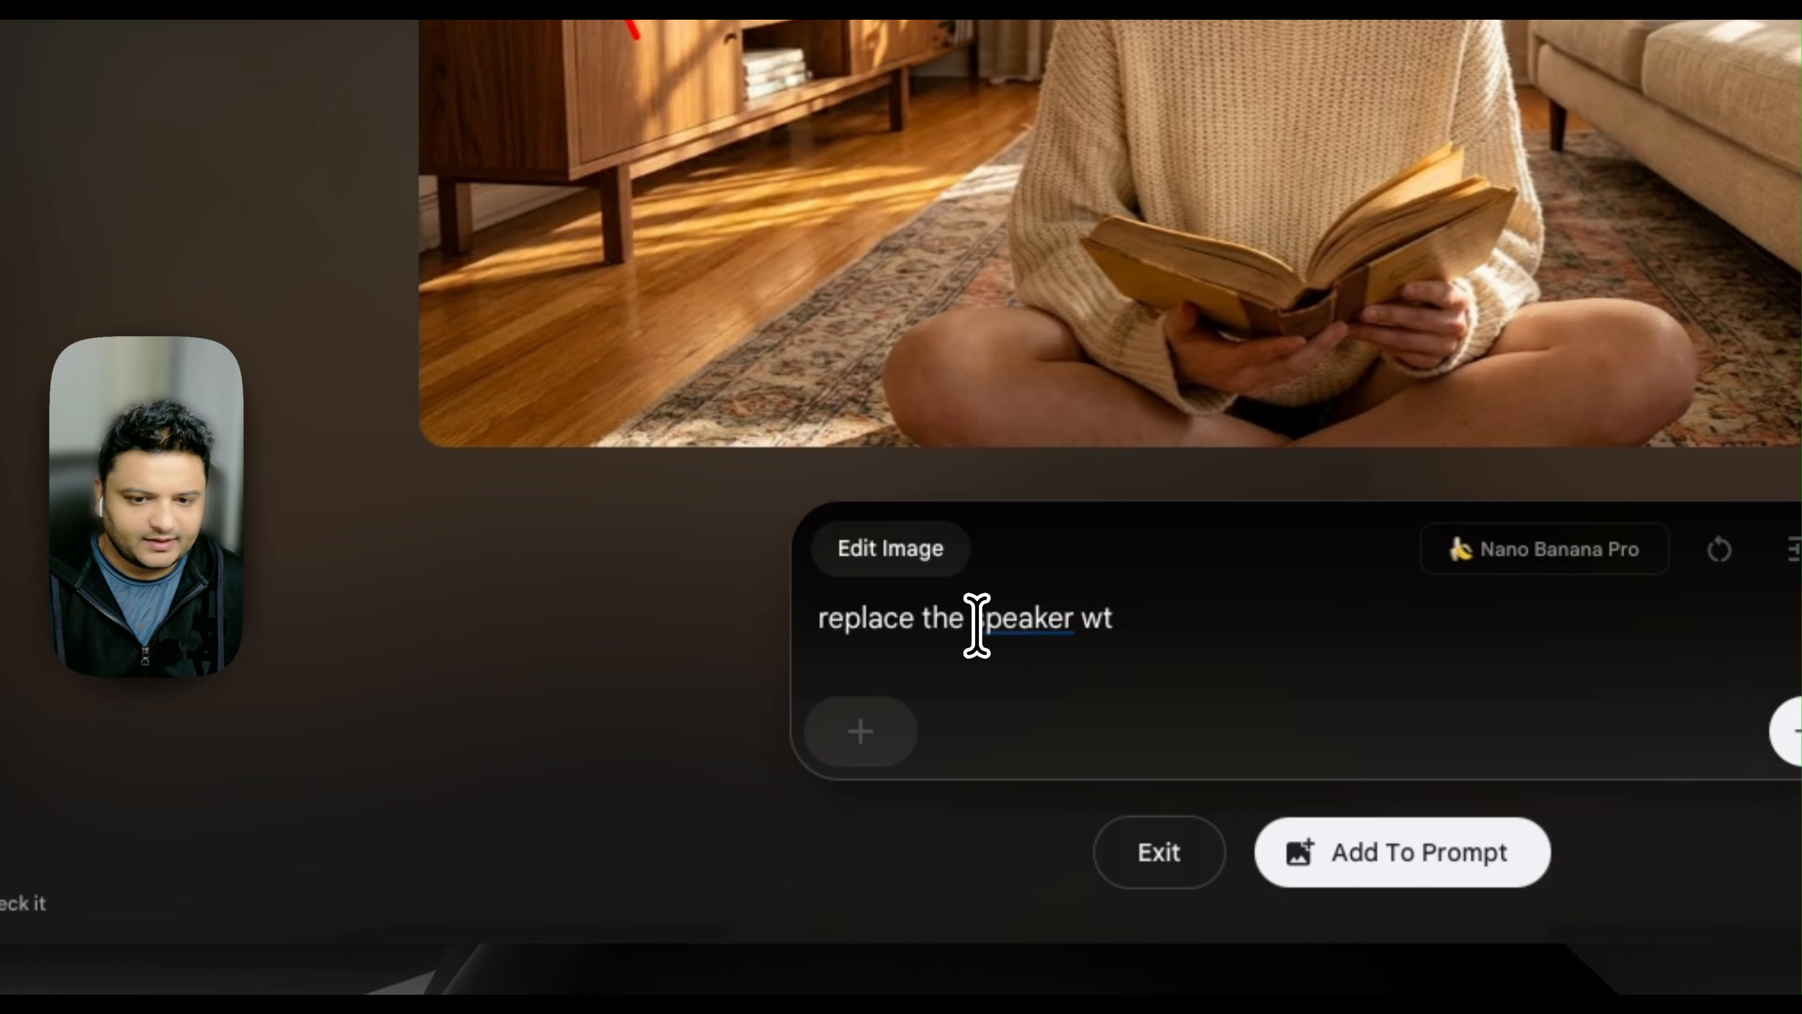
type("h a")
key("BackSpace")
key("BackSpace")
key("BackSpace")
key("BackSpace")
key("BackSpace")
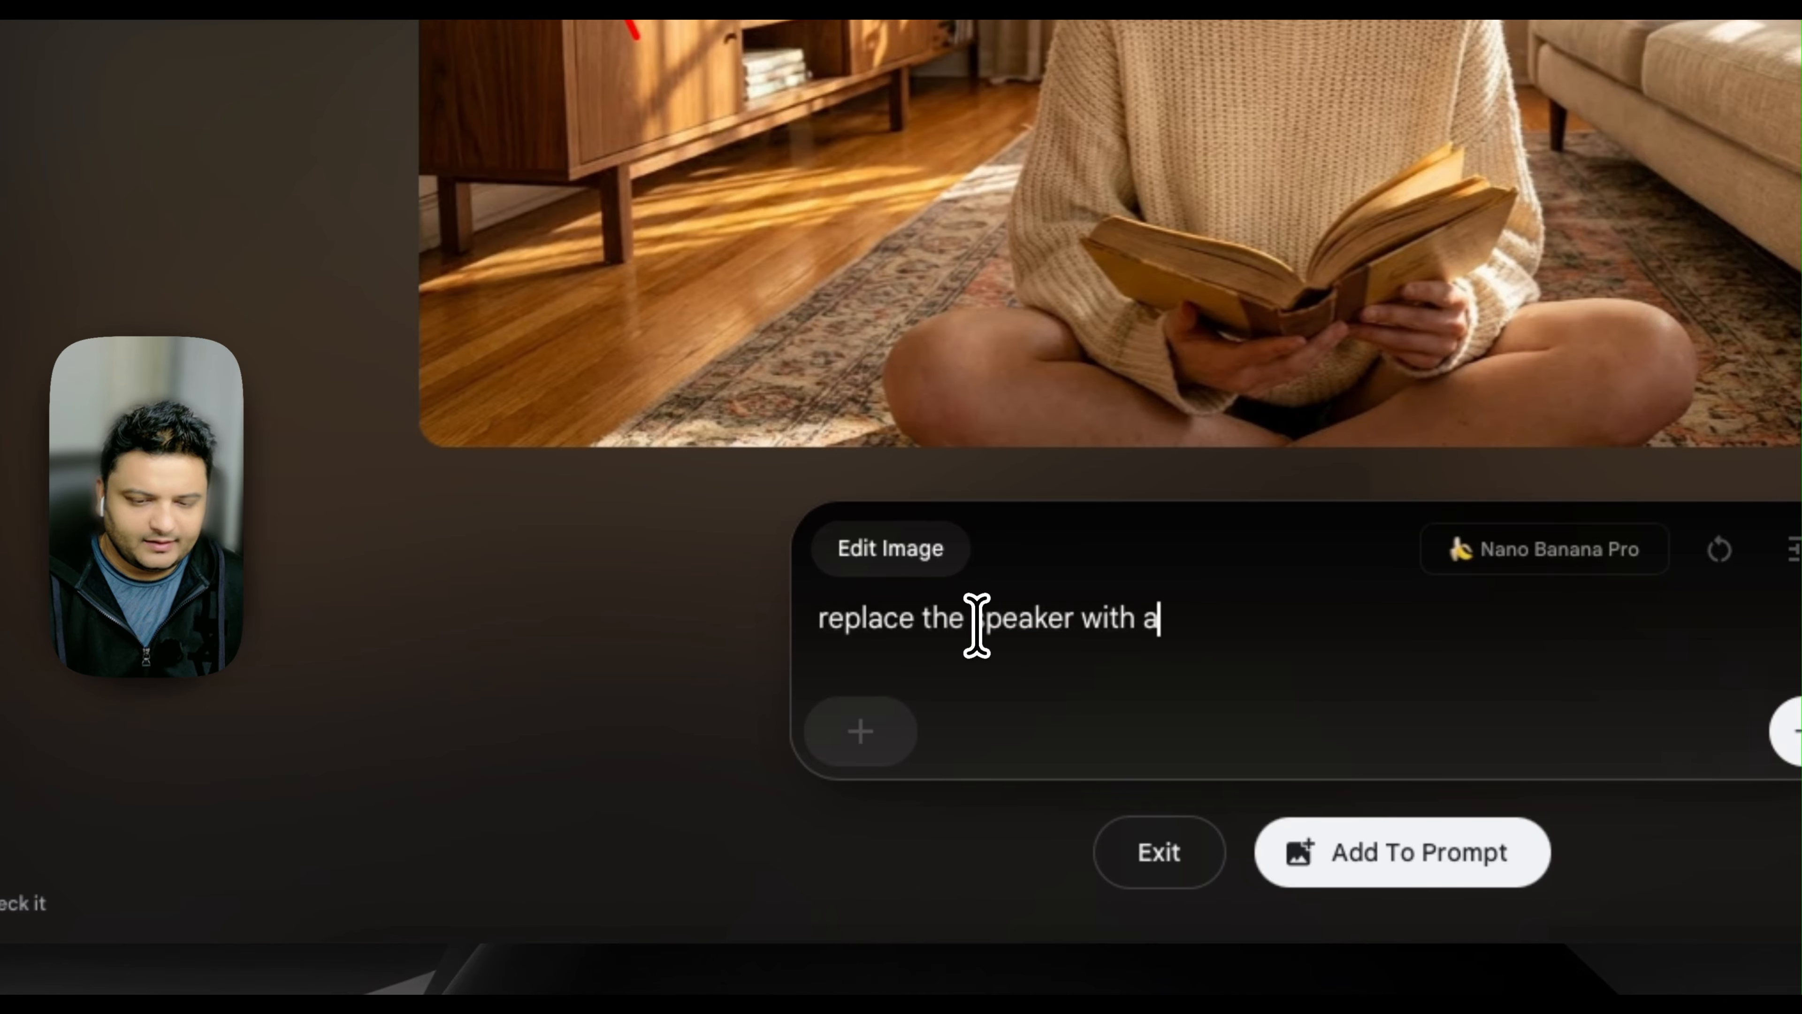
key("BackSpace")
key("BackSpace")
type("for a")
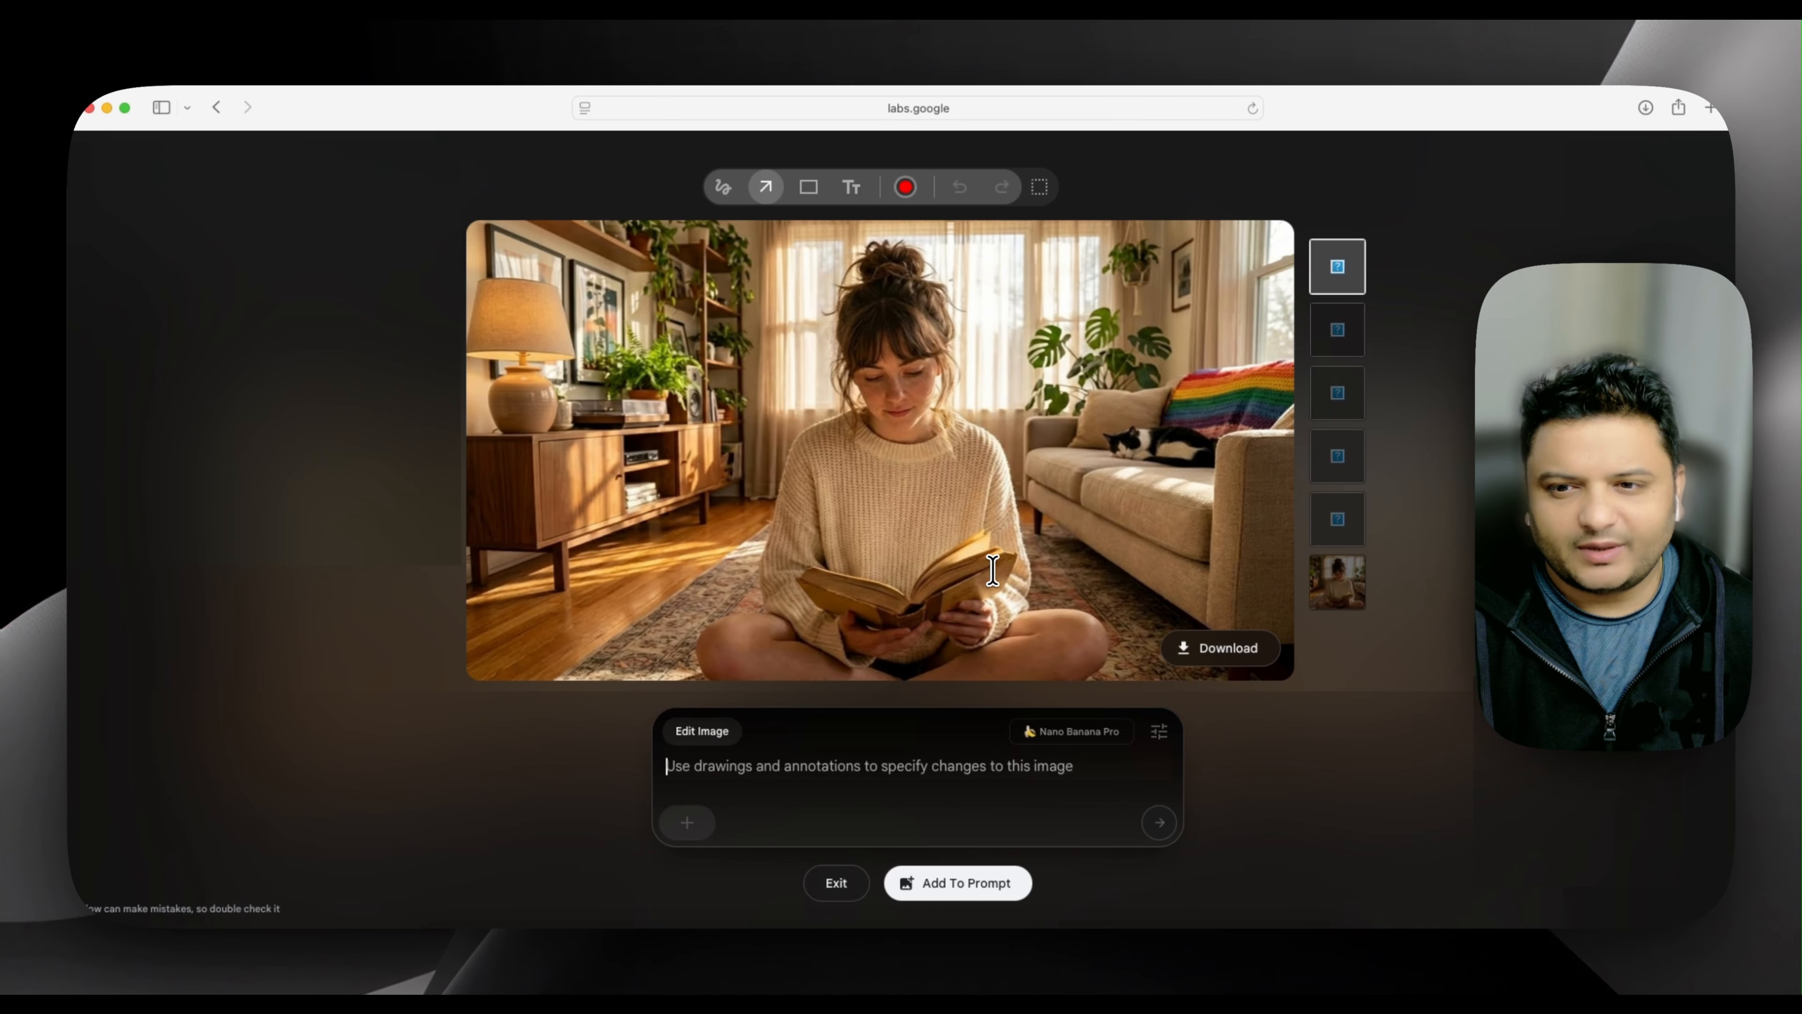
Reopen the original image, point an arrow at the carpet and submit a prompt to change the carpet.
left_click(1327, 584)
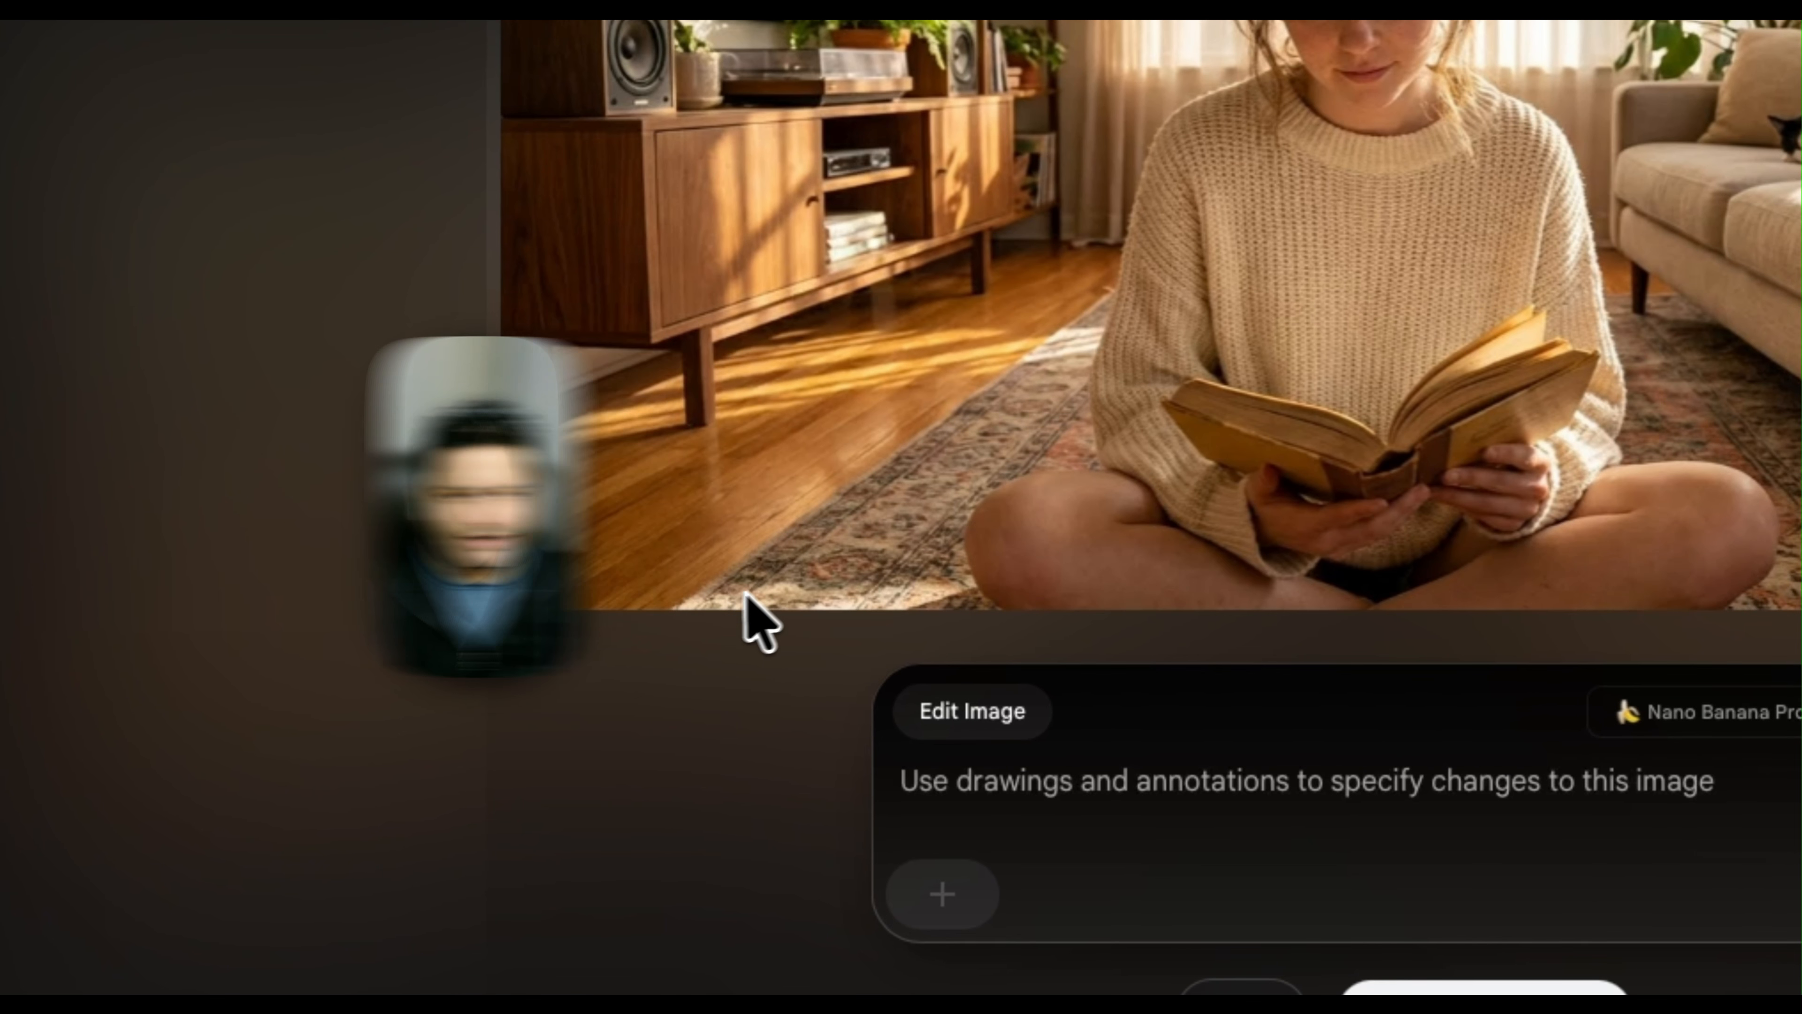
left_click_drag(963, 278, 1017, 396)
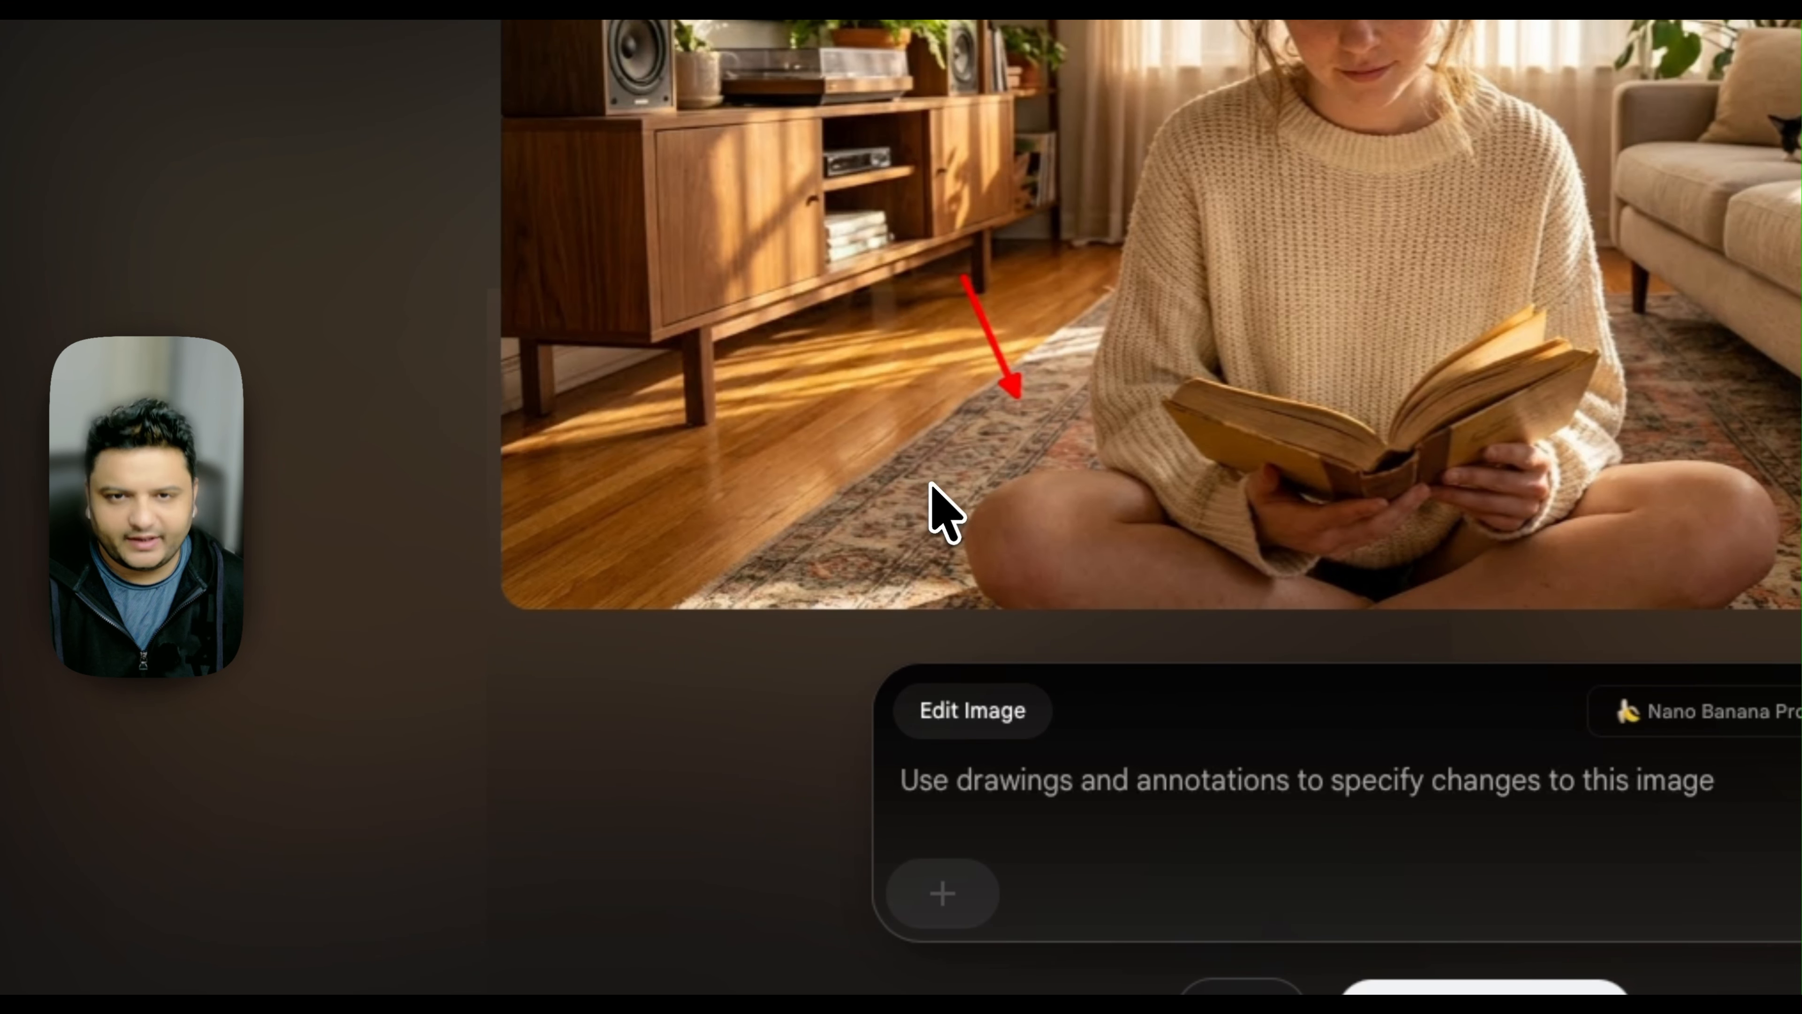
left_click(1098, 778)
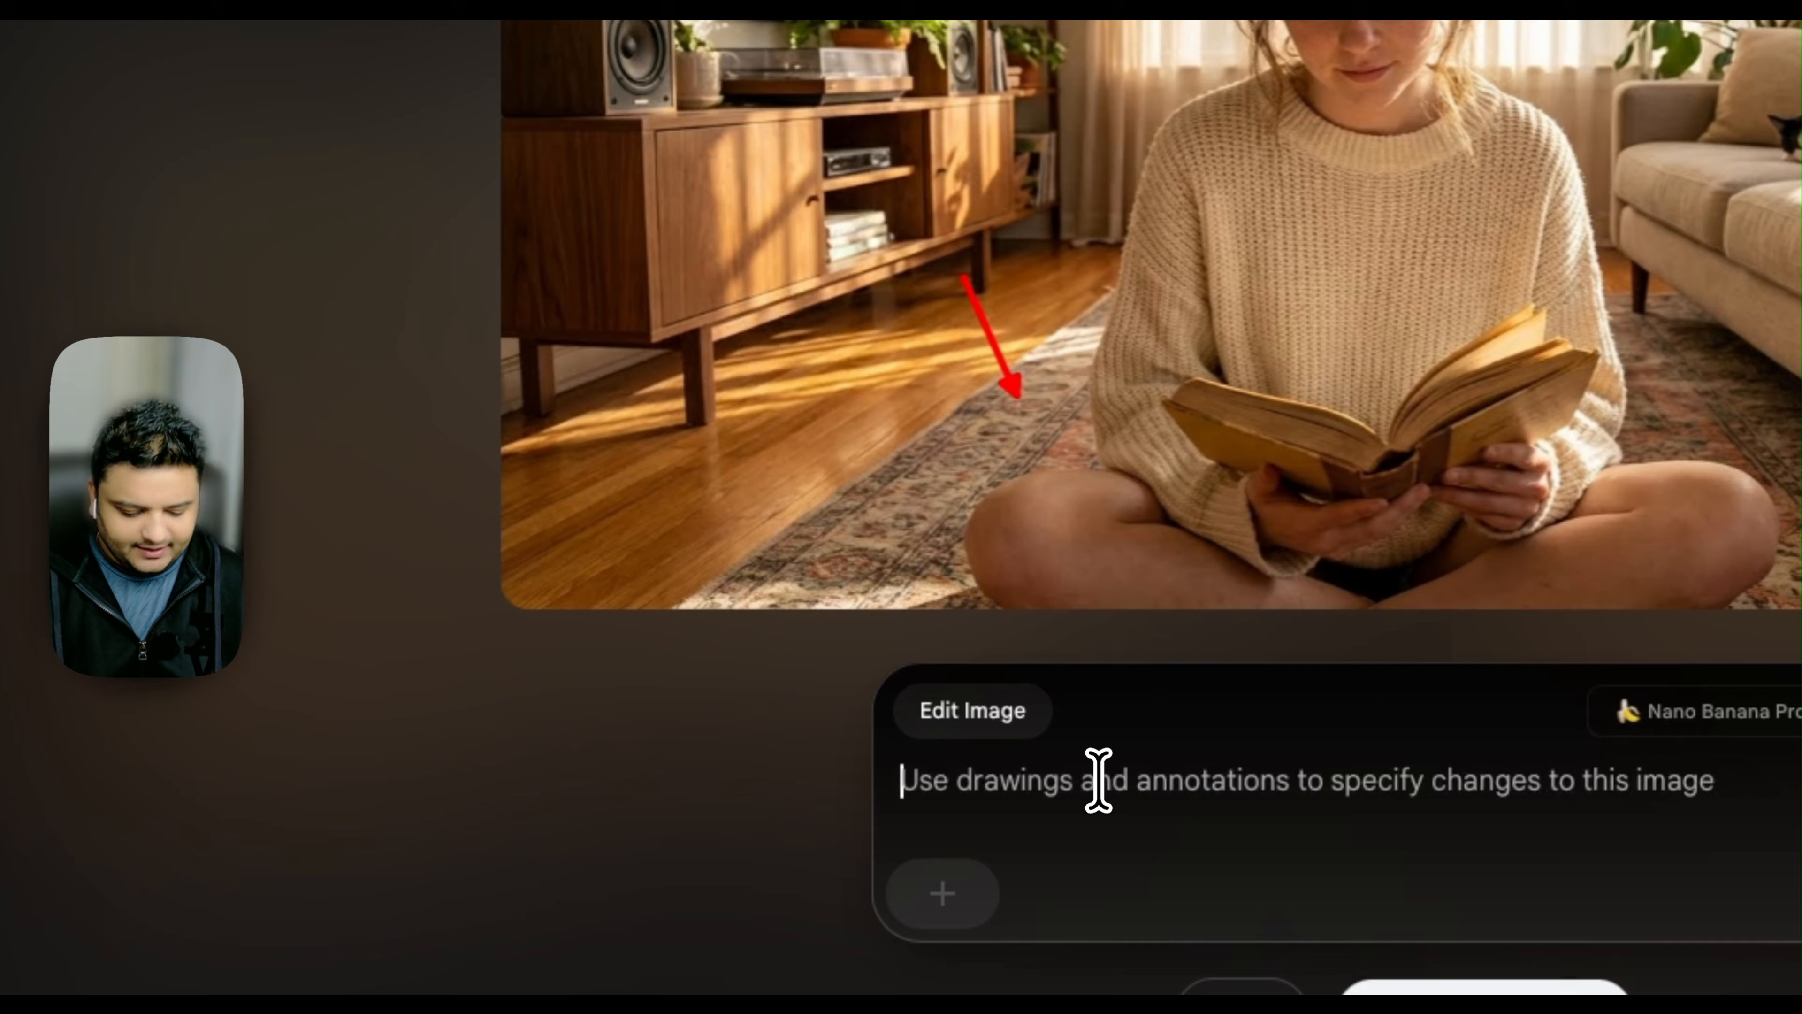
type("change the ca")
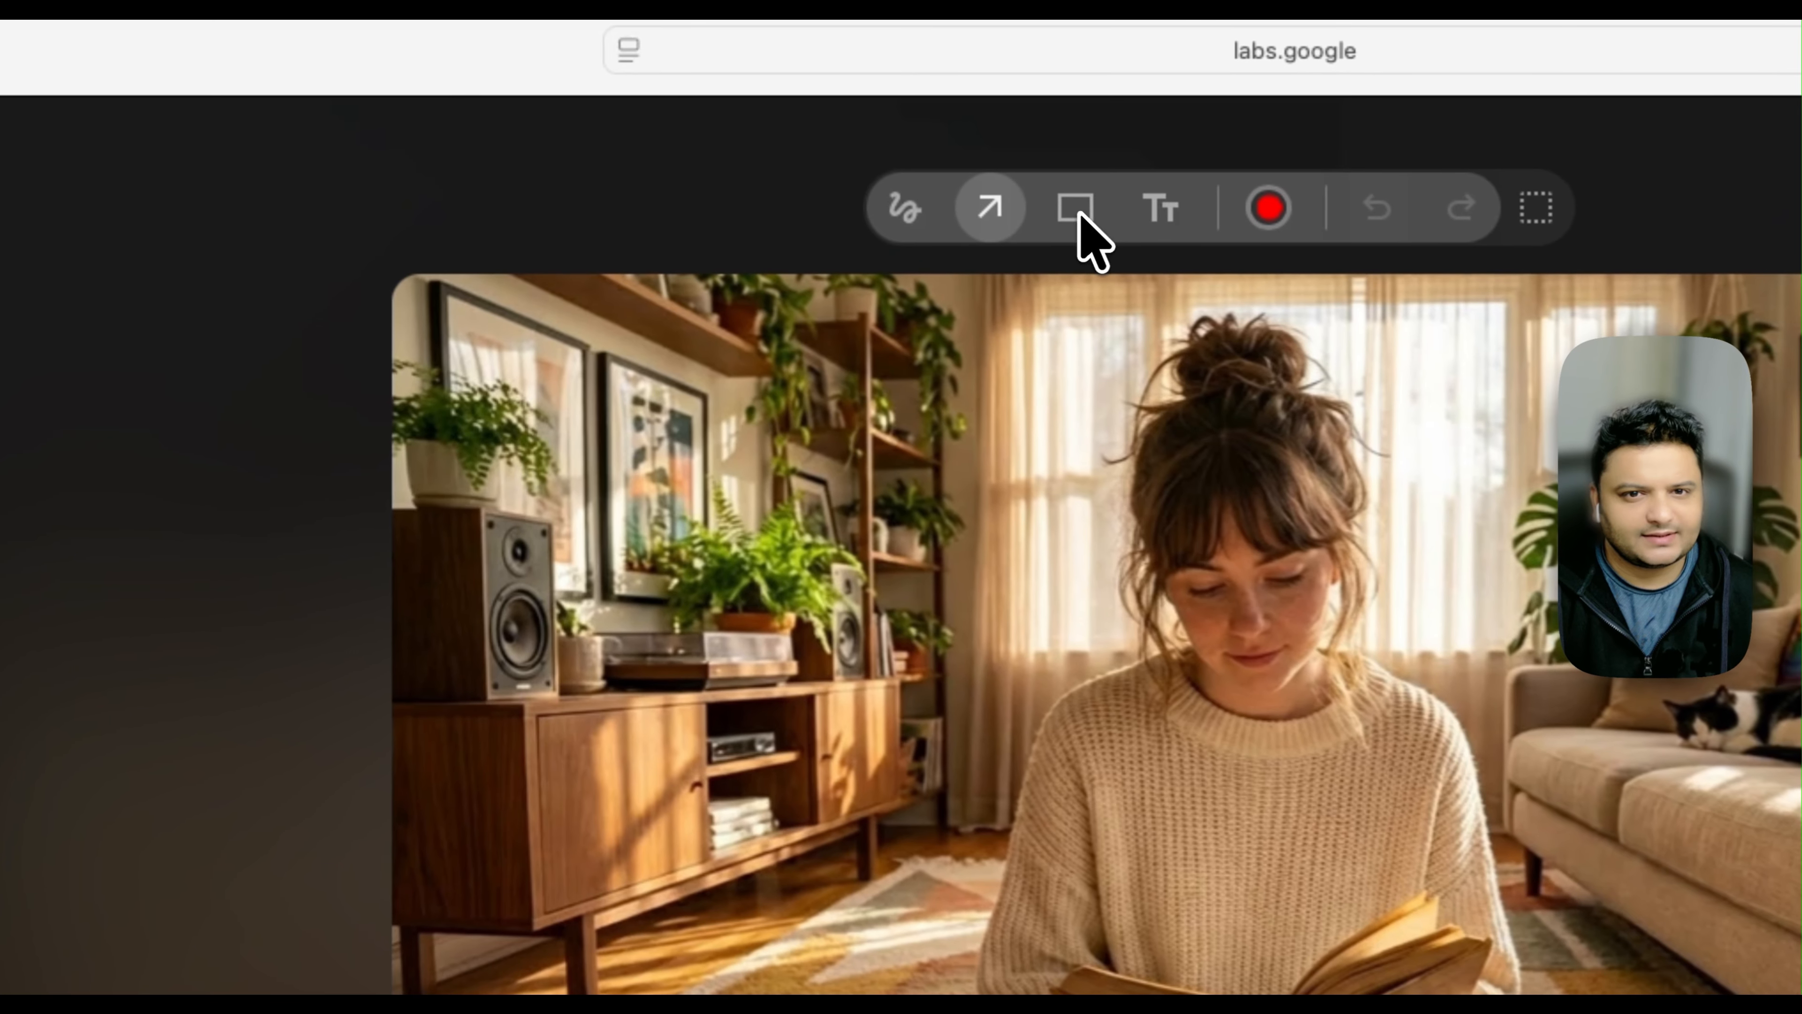
Frame the speaker with a rectangle in the changed-carpet image and submit the edit prompt "a table lamp".
left_click(1078, 213)
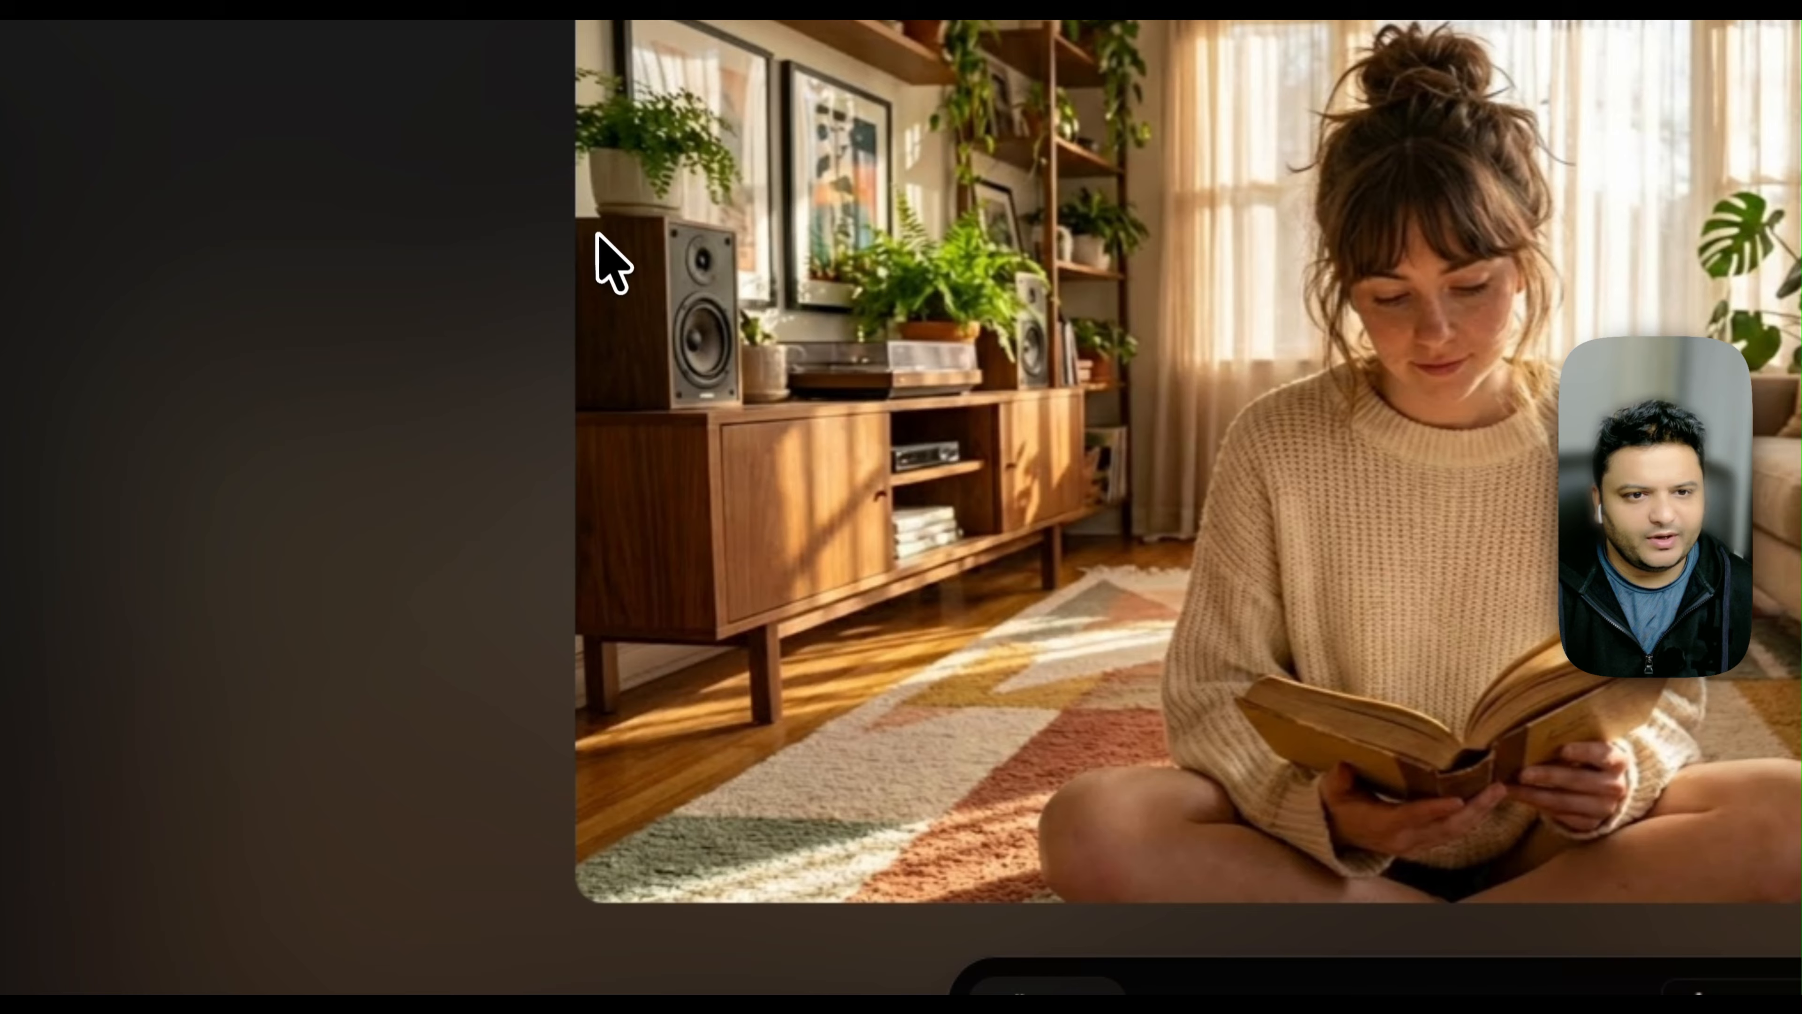
left_click_drag(582, 220, 745, 420)
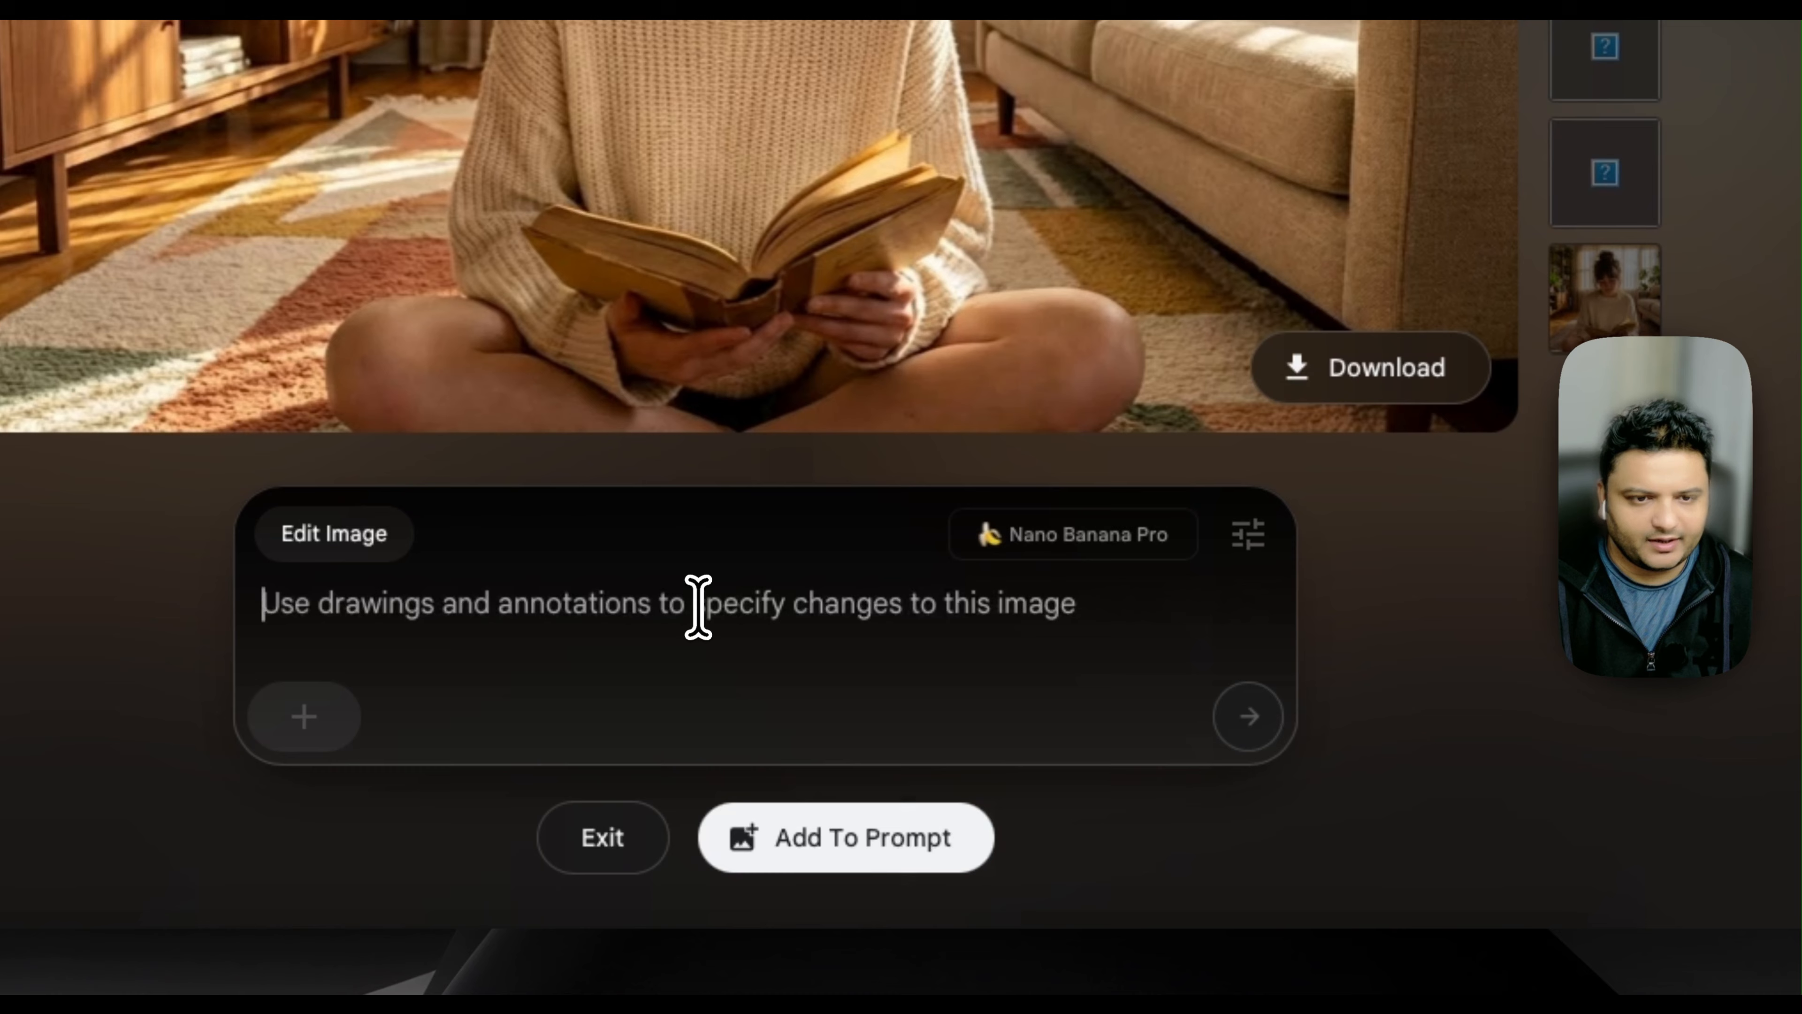
type("a table la")
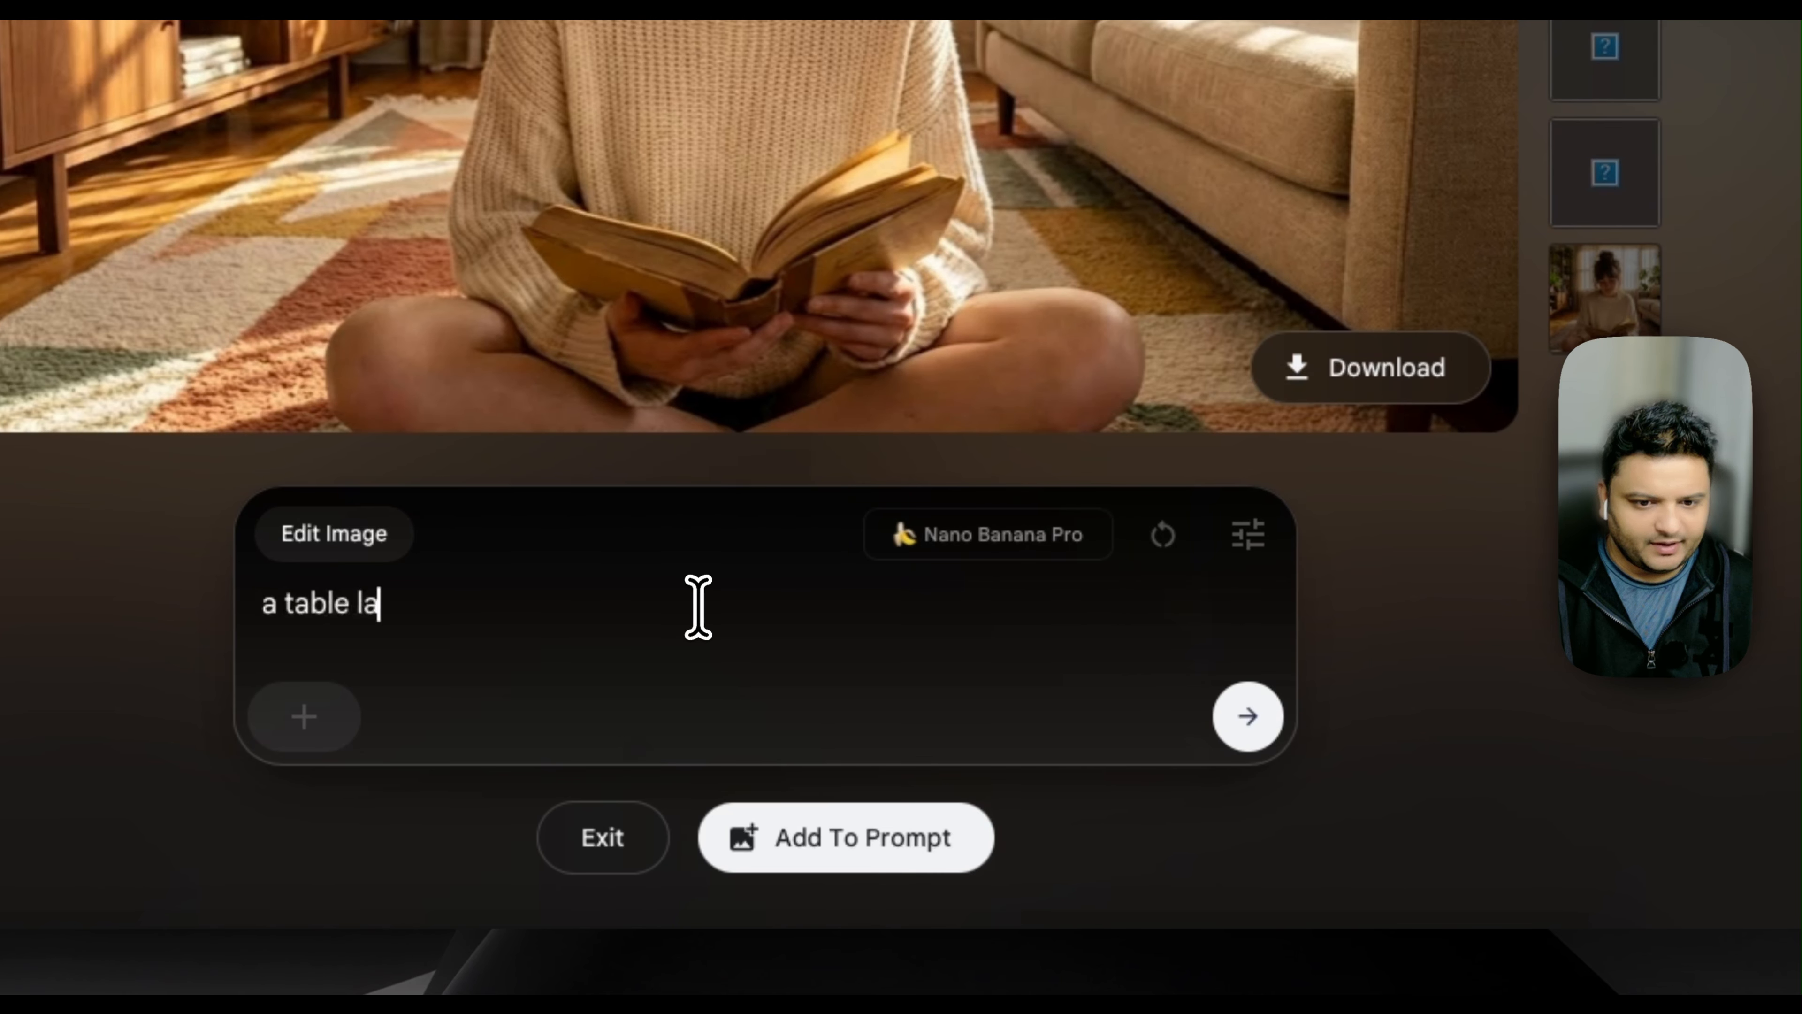
type("mp")
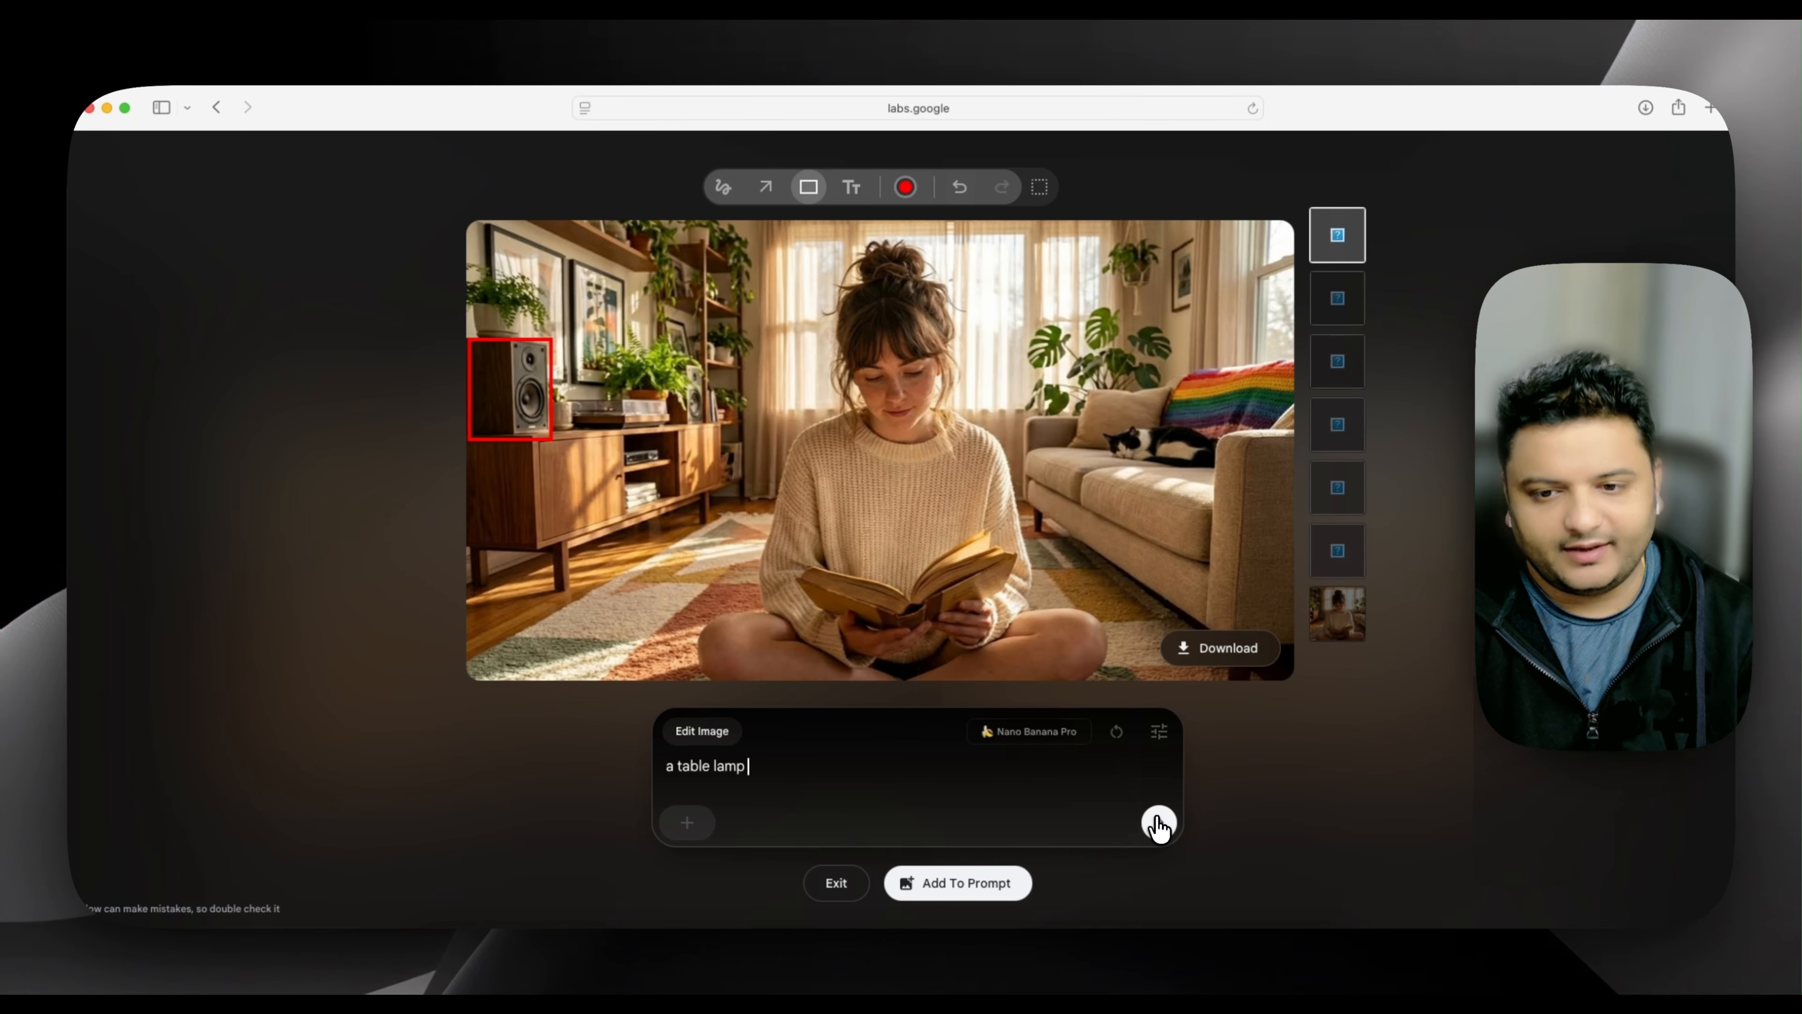
left_click(1158, 823)
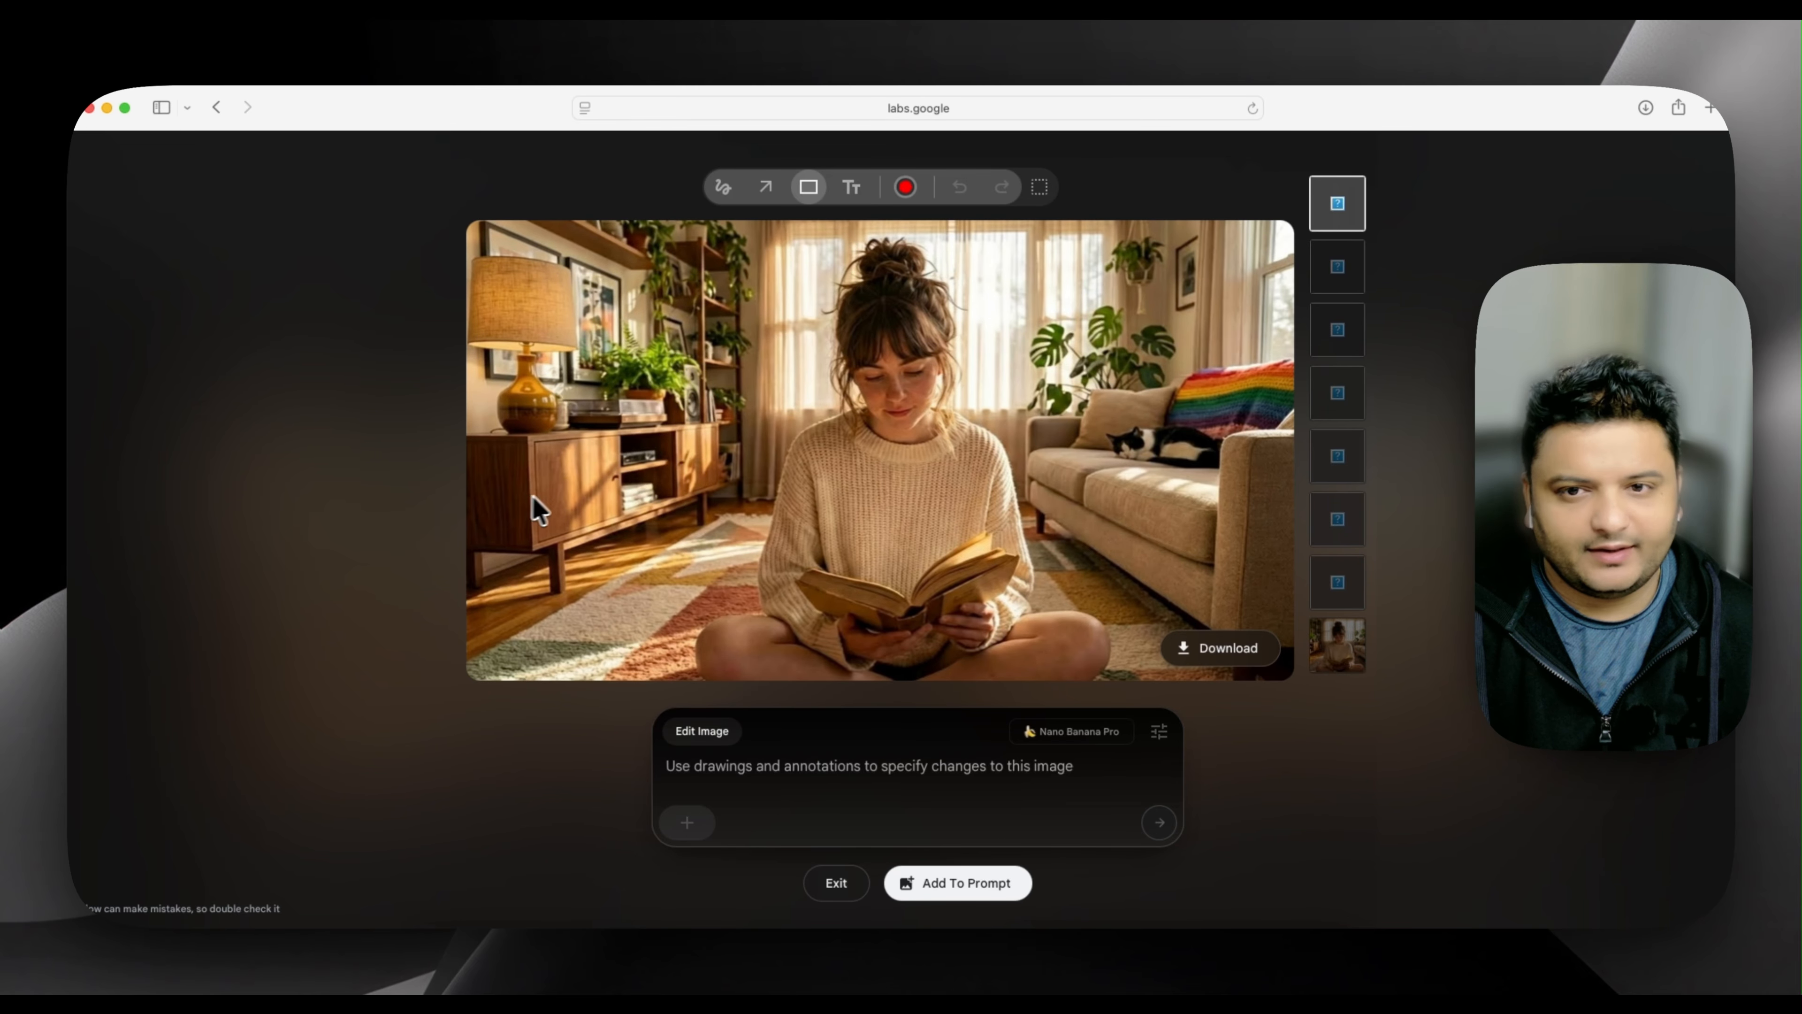
Reopen the original image, mark the speaker with both a rectangle and an arrow, and submit the edit prompt "a table lamp".
left_click(1334, 647)
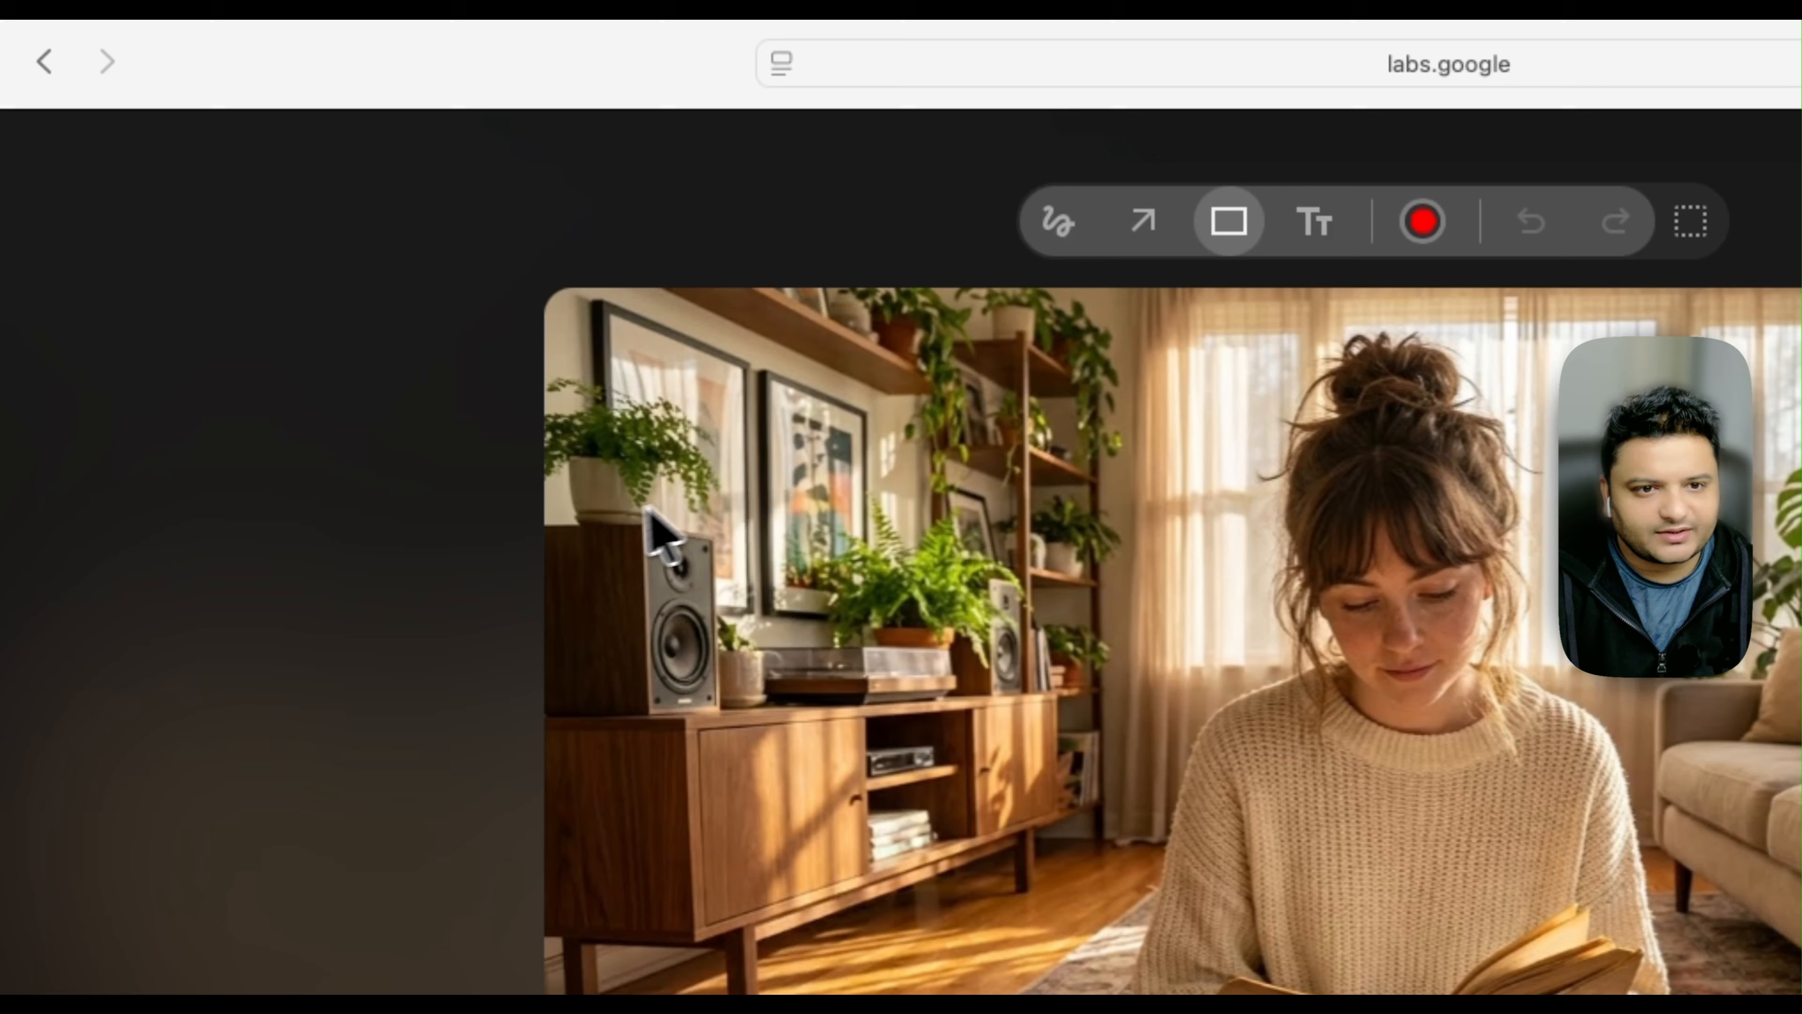
mouse_move(548, 522)
left_mouse_down()
mouse_move(720, 610)
mouse_move(717, 719)
left_mouse_up()
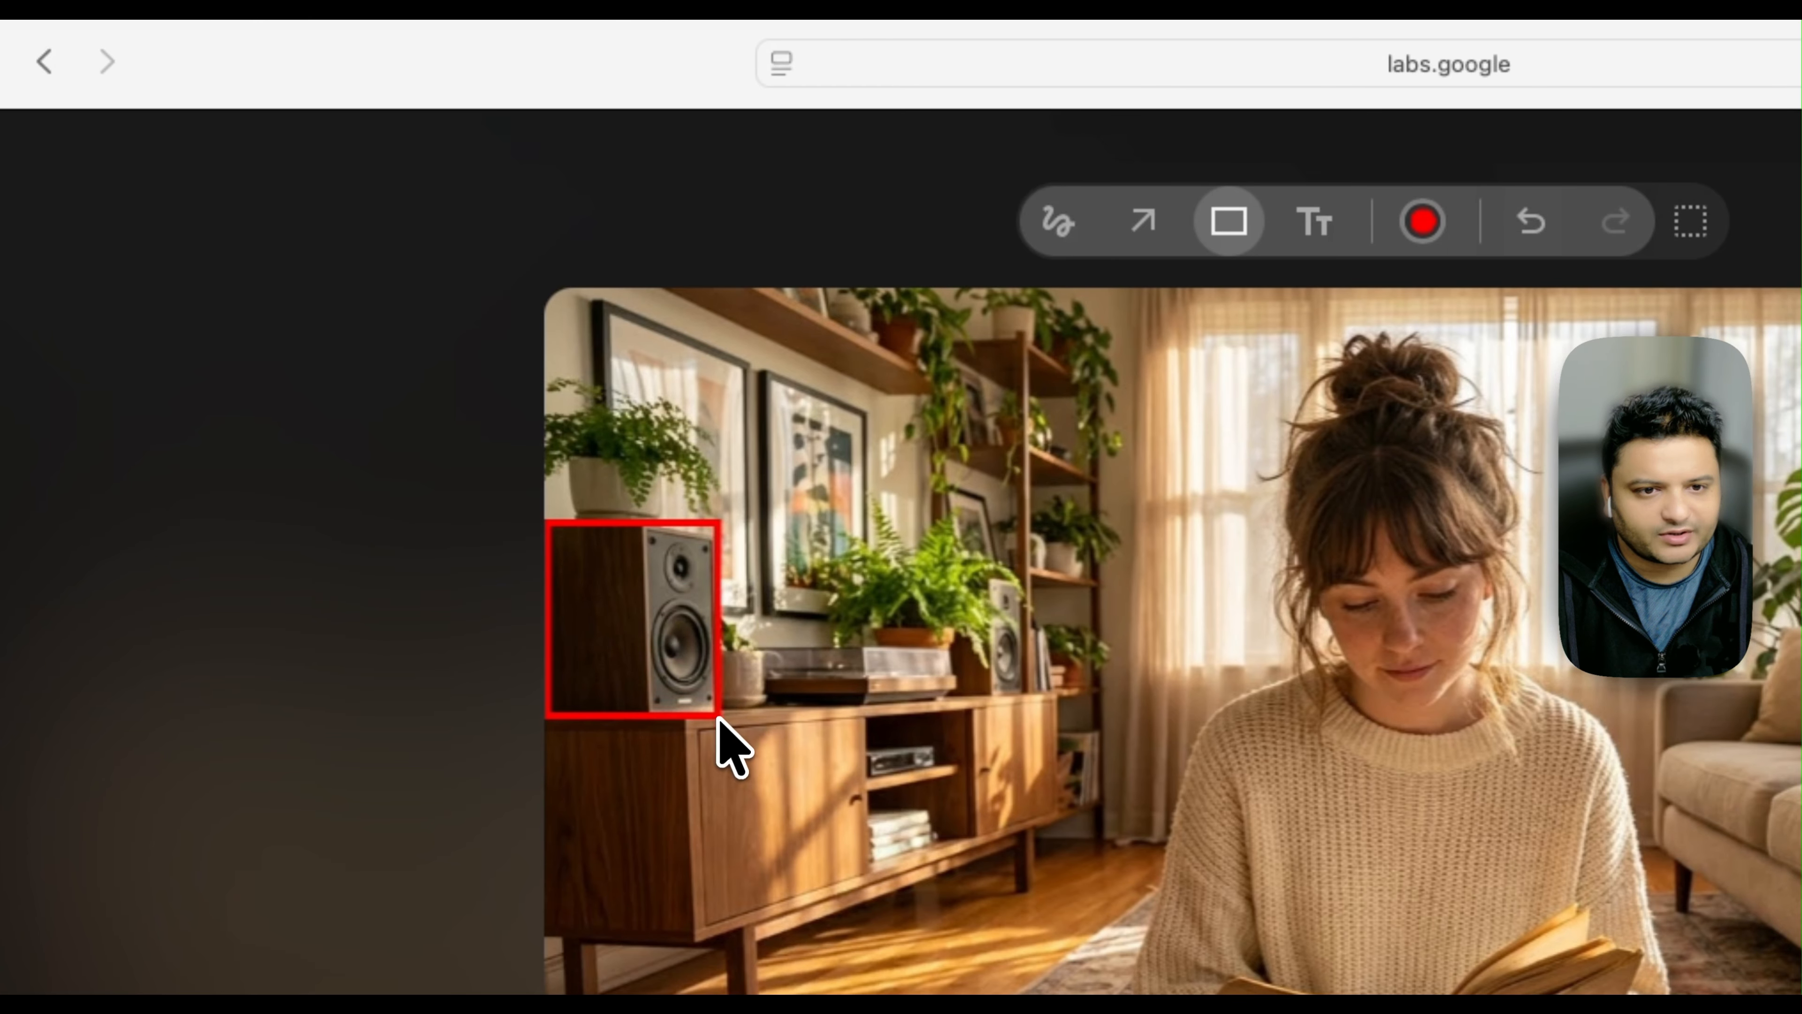
left_click(1137, 234)
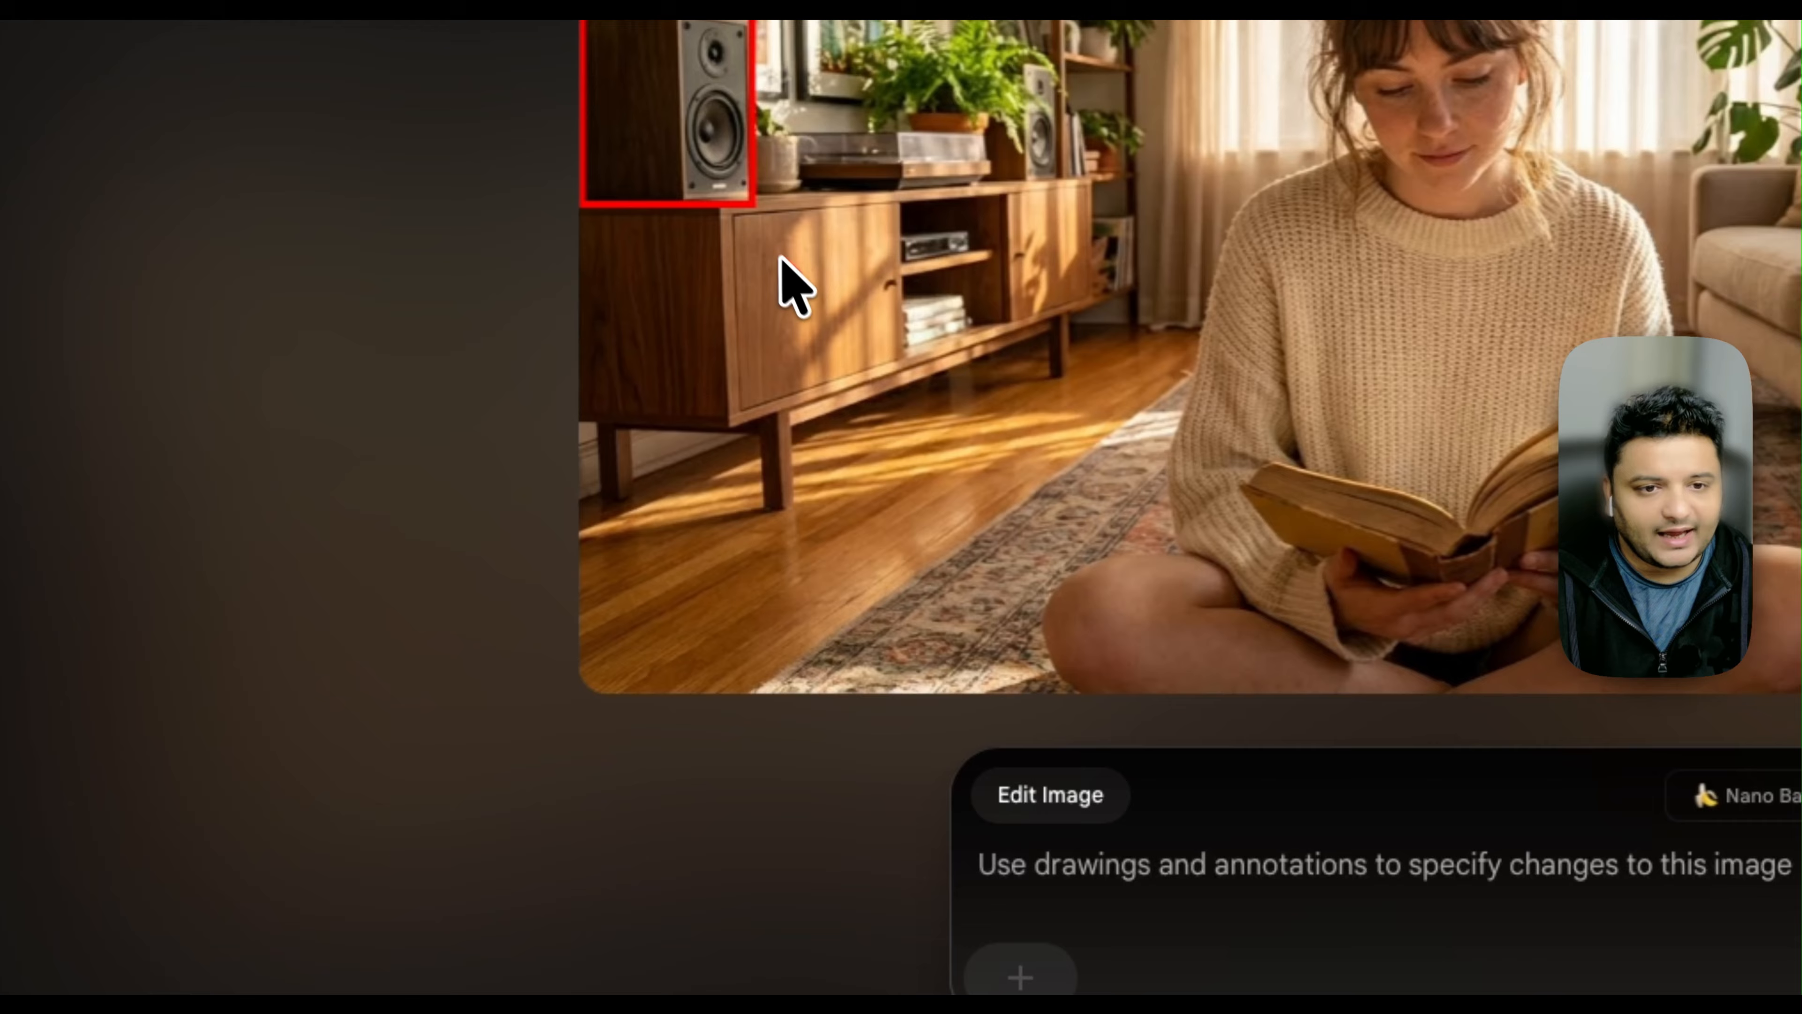
left_click_drag(802, 303, 745, 216)
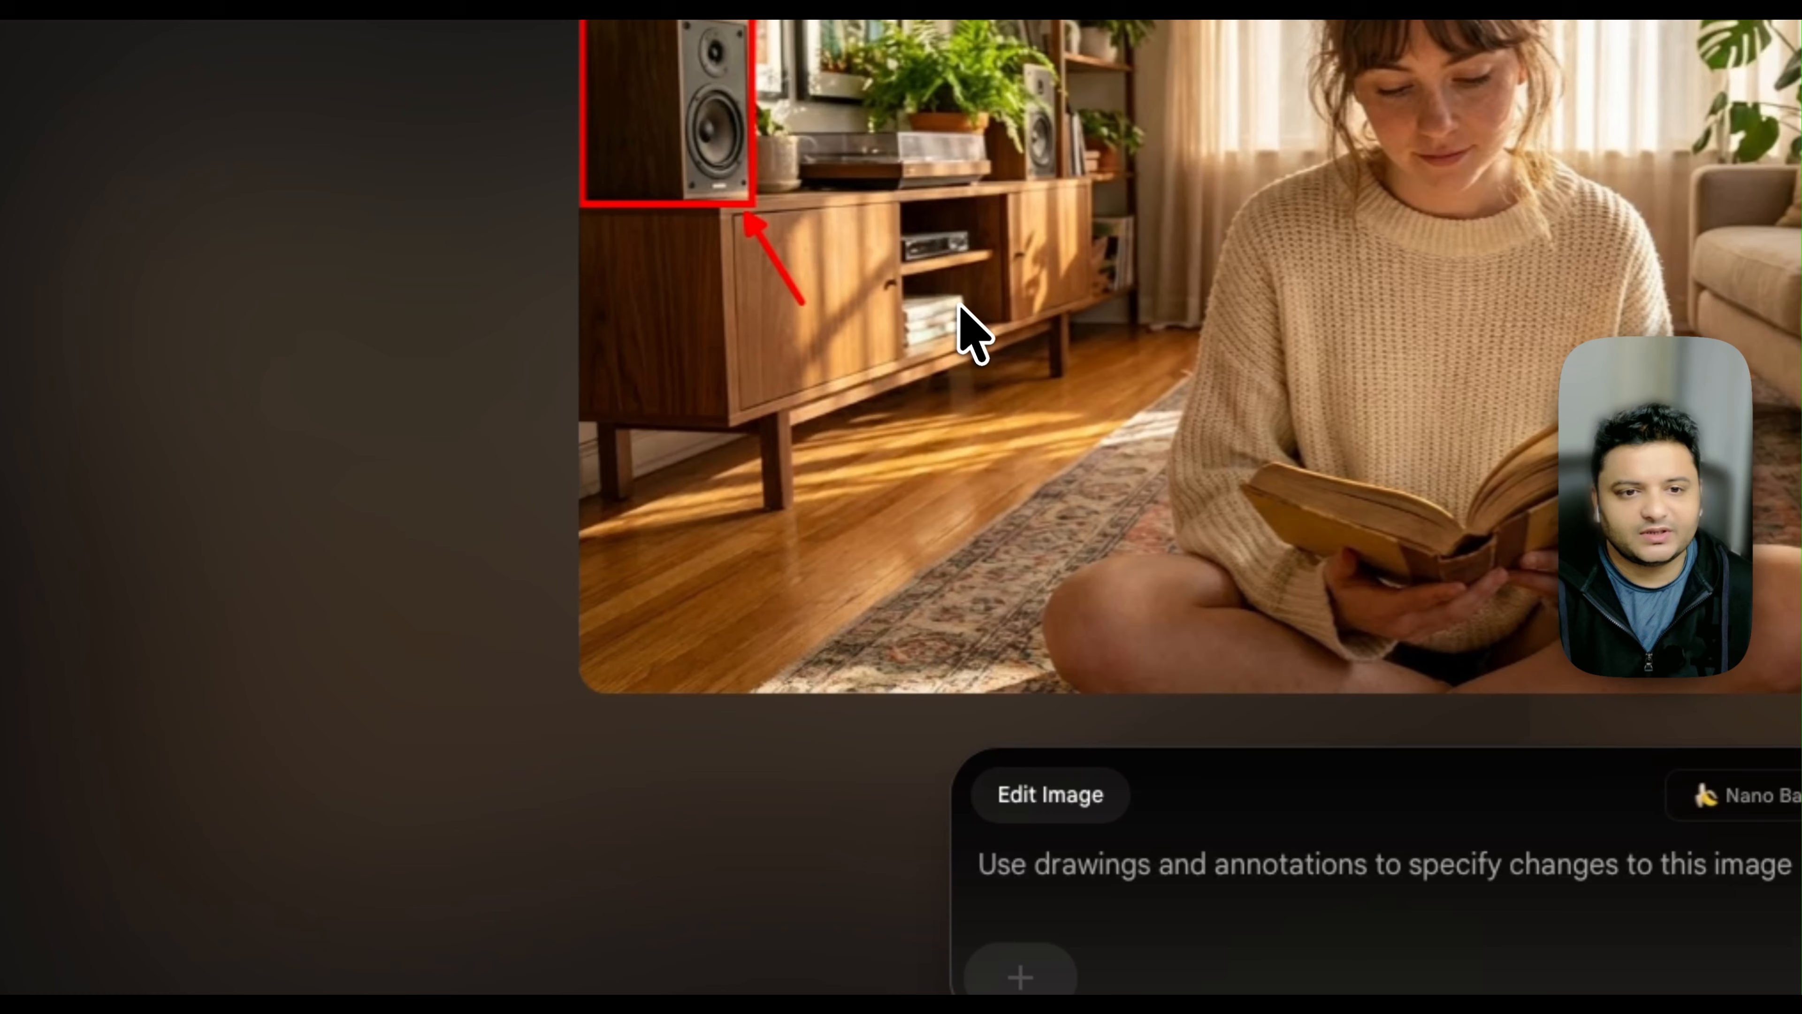
left_click(1091, 864)
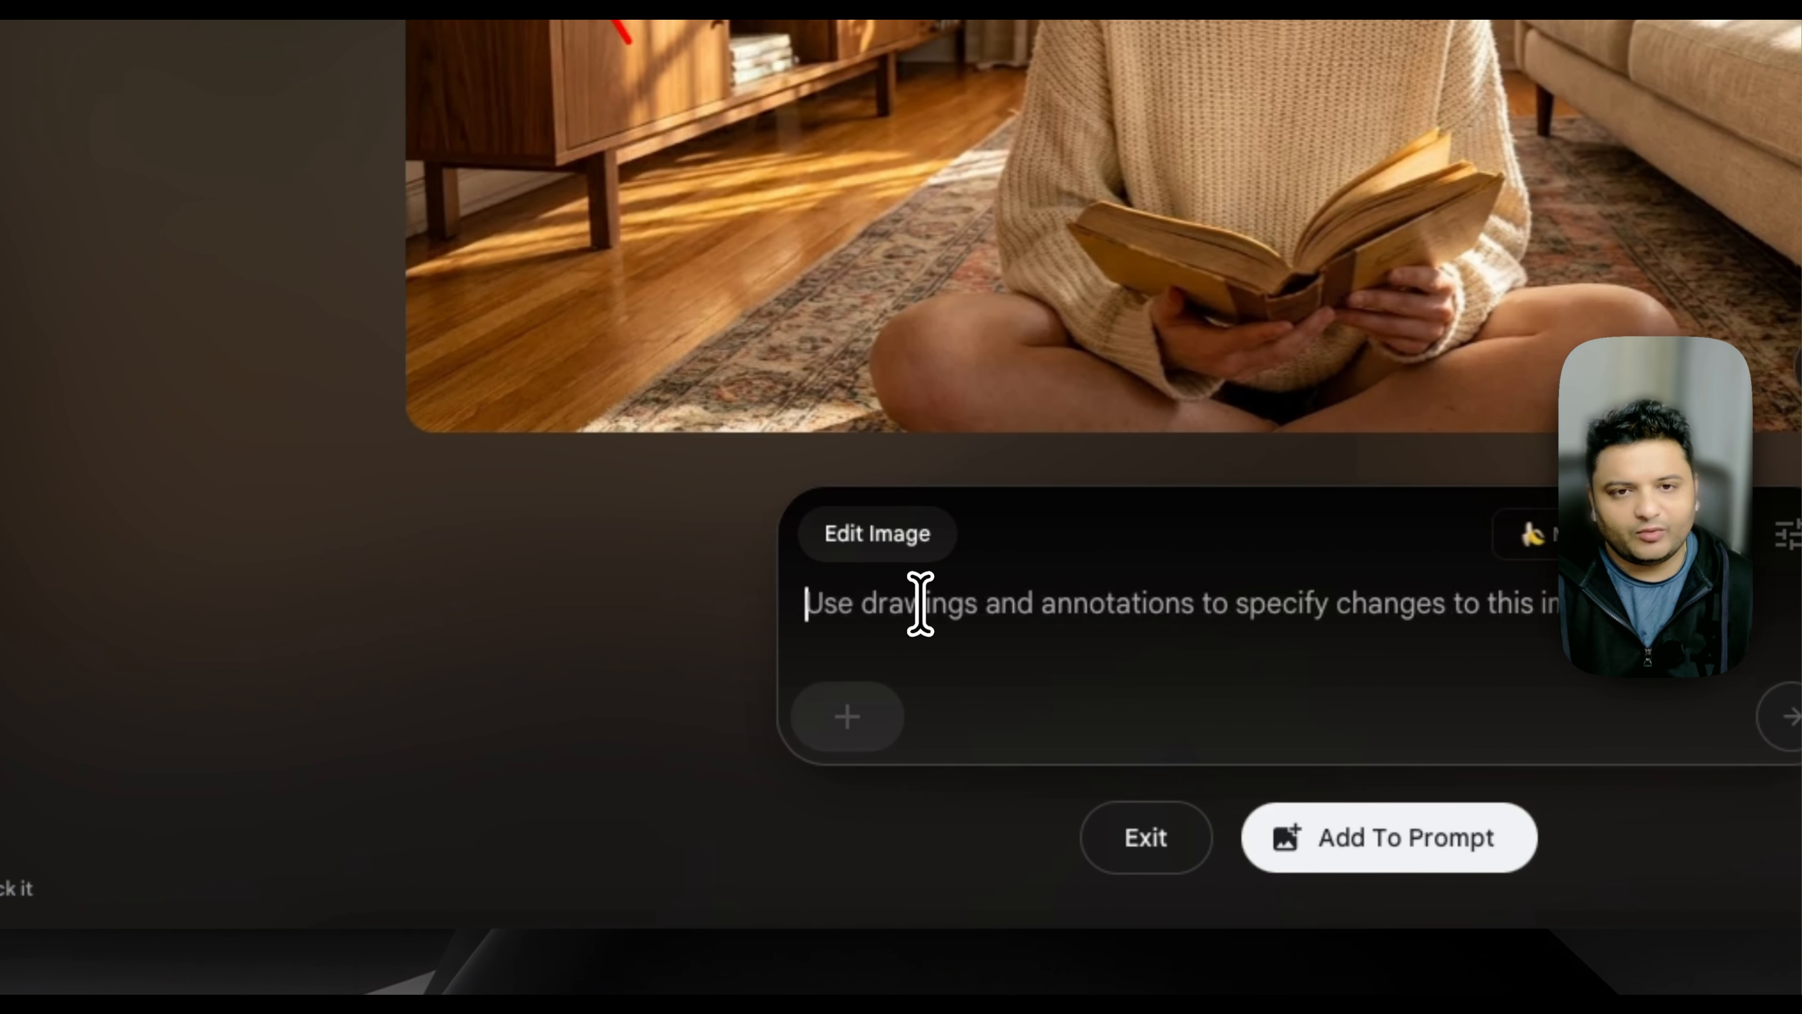
type("a table ")
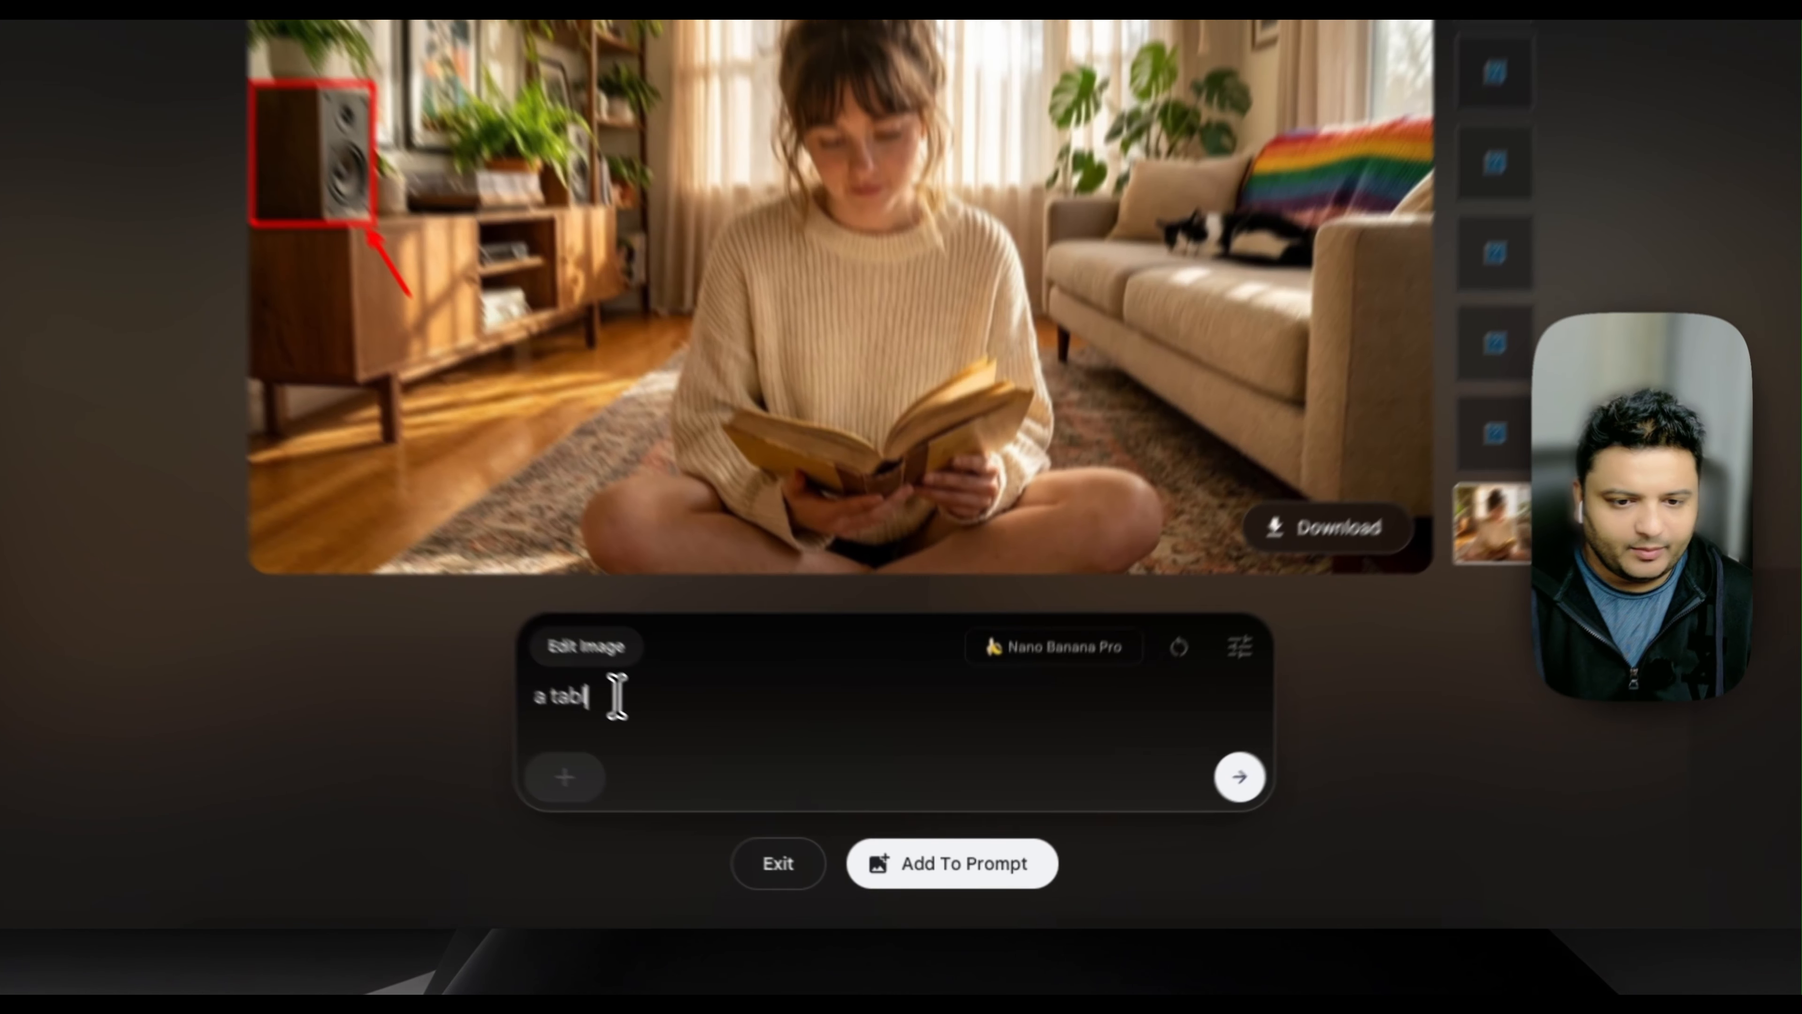
type("lamp")
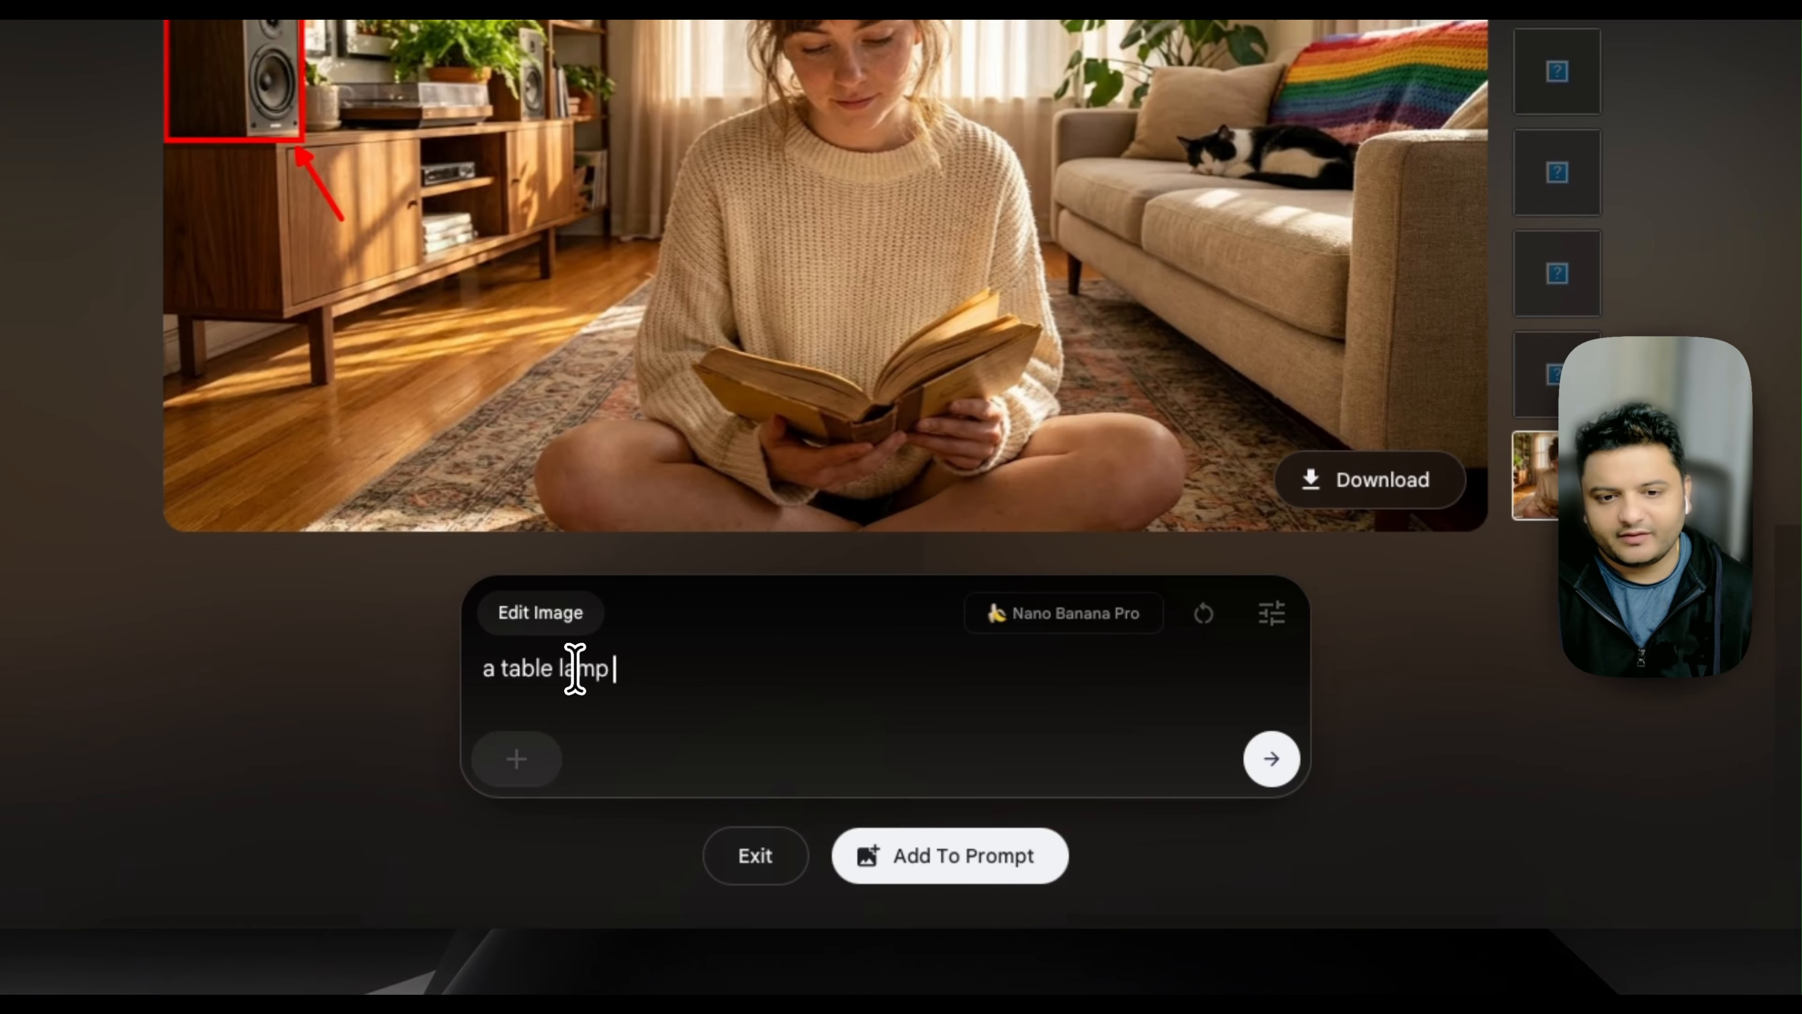
left_click(1271, 758)
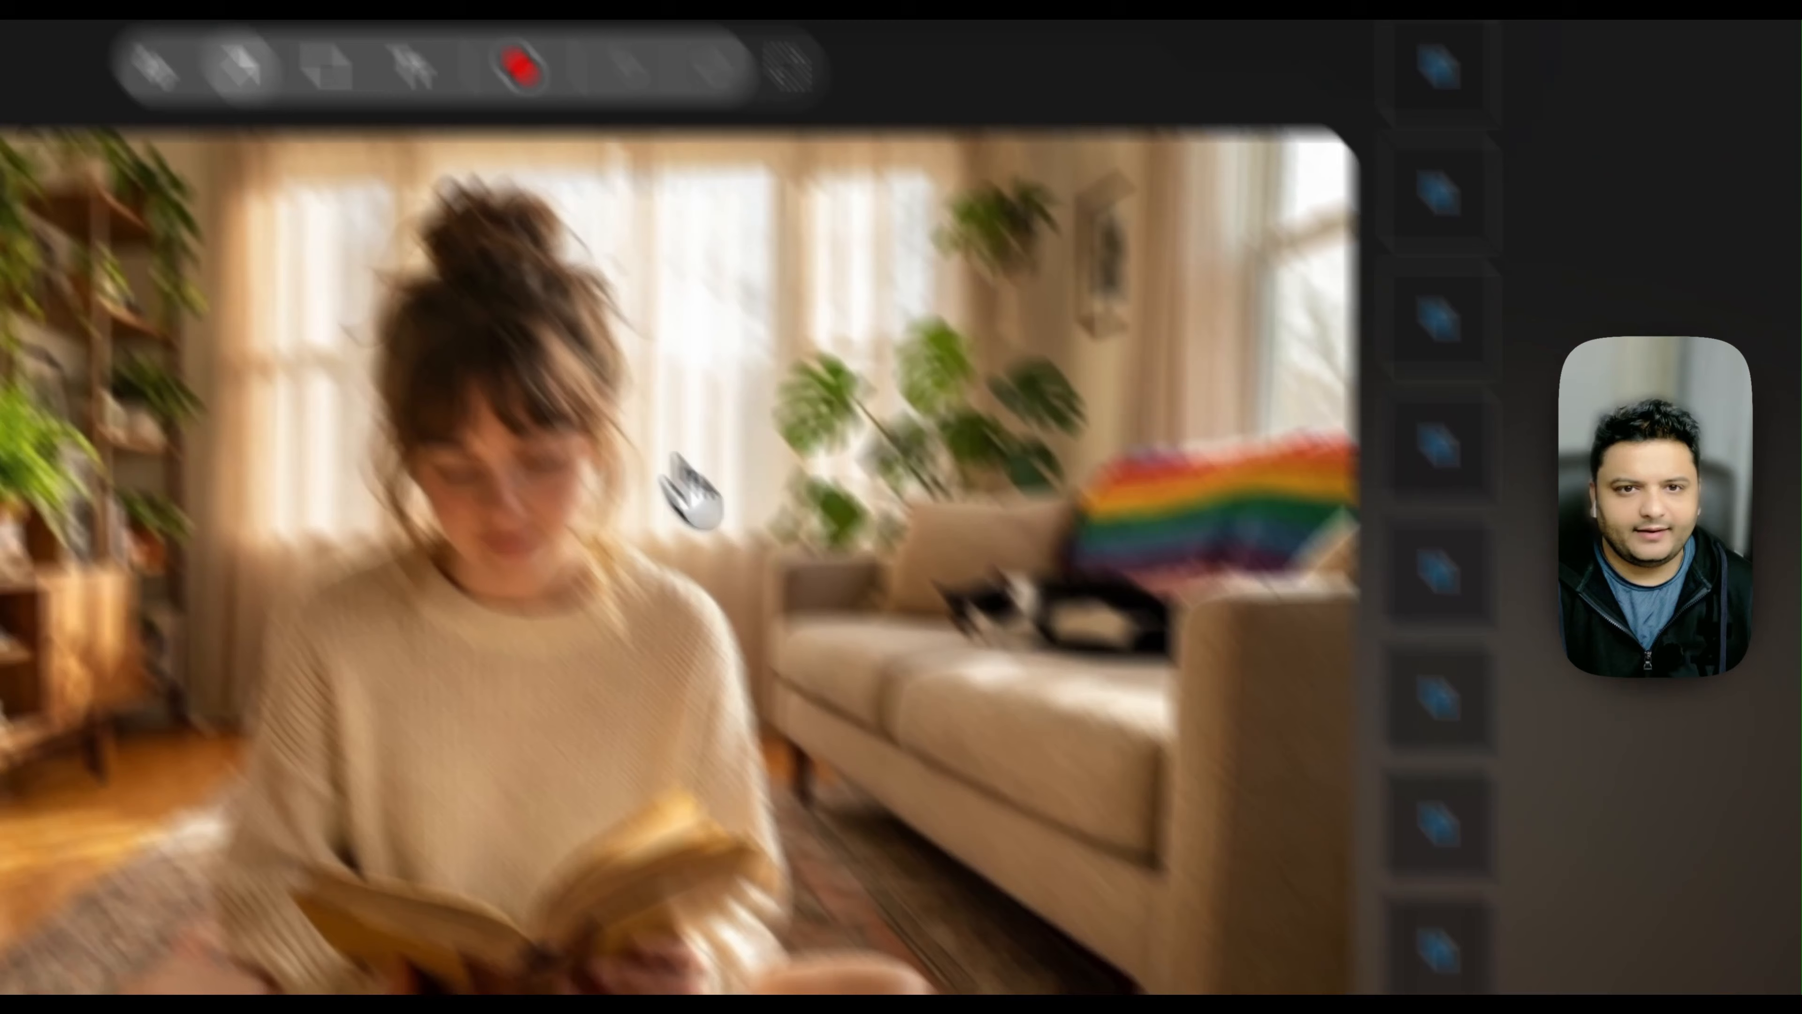
Draw a rectangle over the curtained window beside the woman's head in the original image and prompt for the window's removal.
left_click(326, 67)
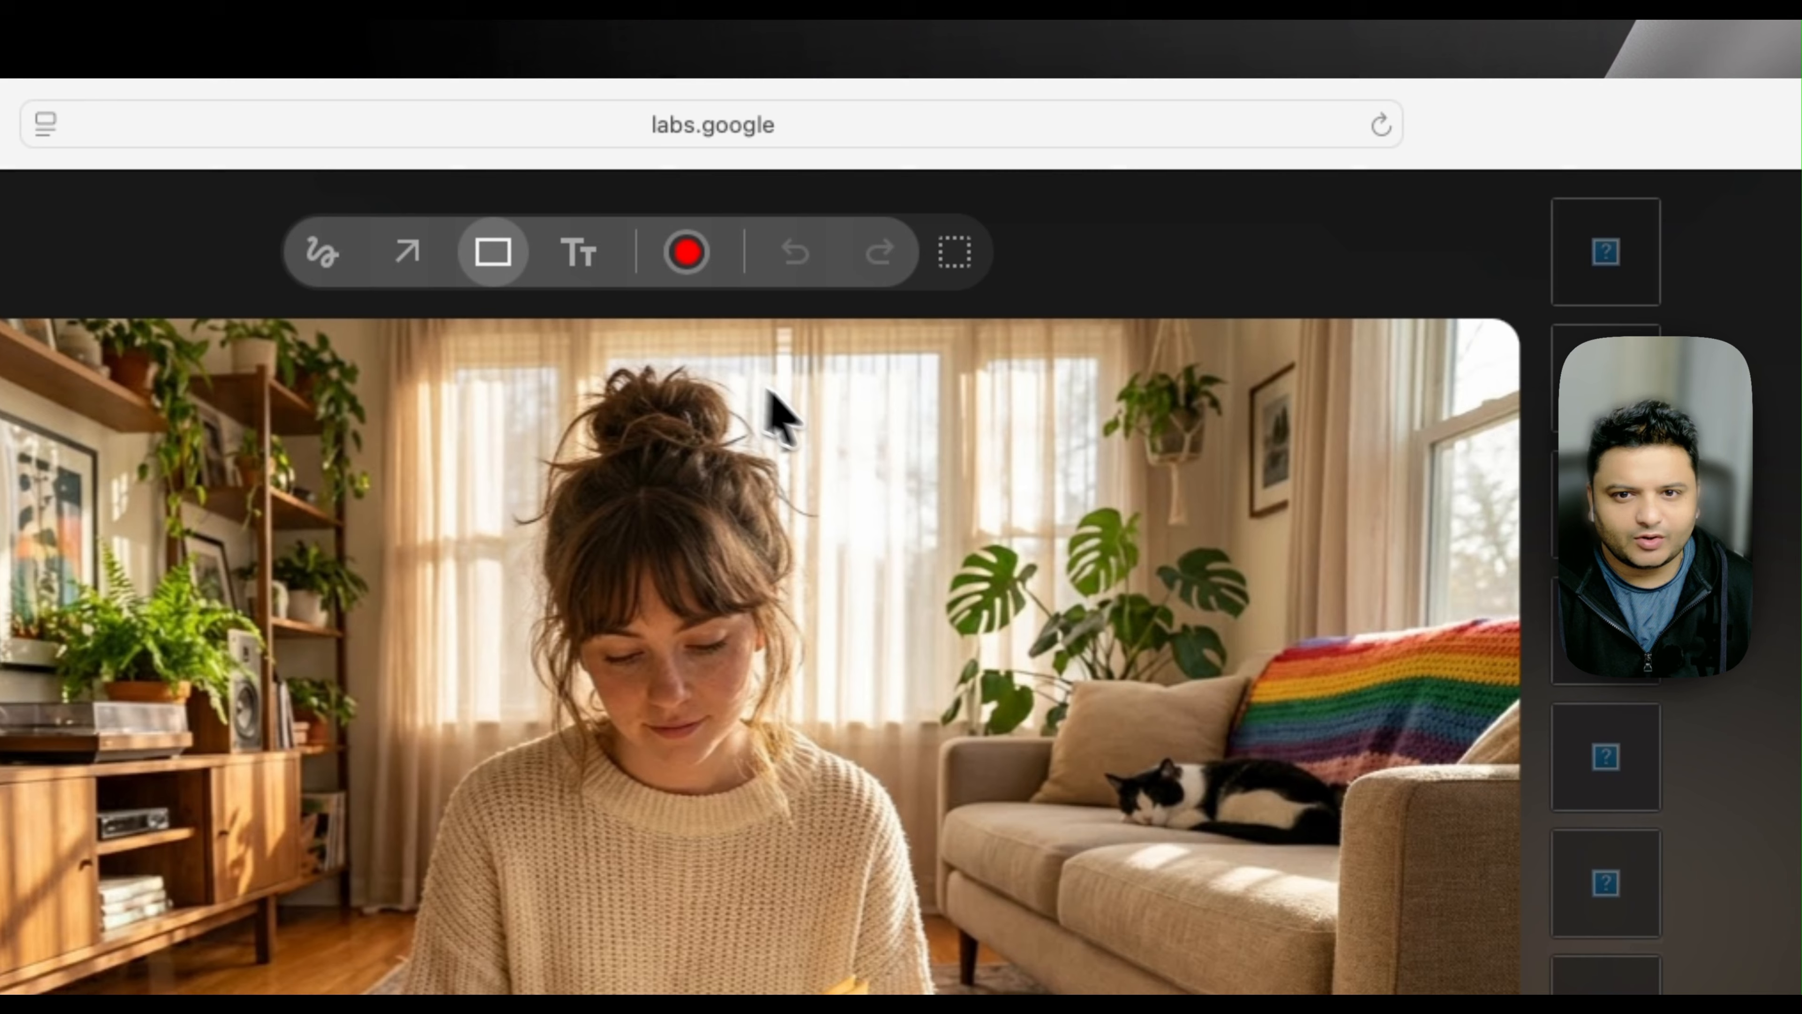
left_click_drag(796, 328, 1143, 719)
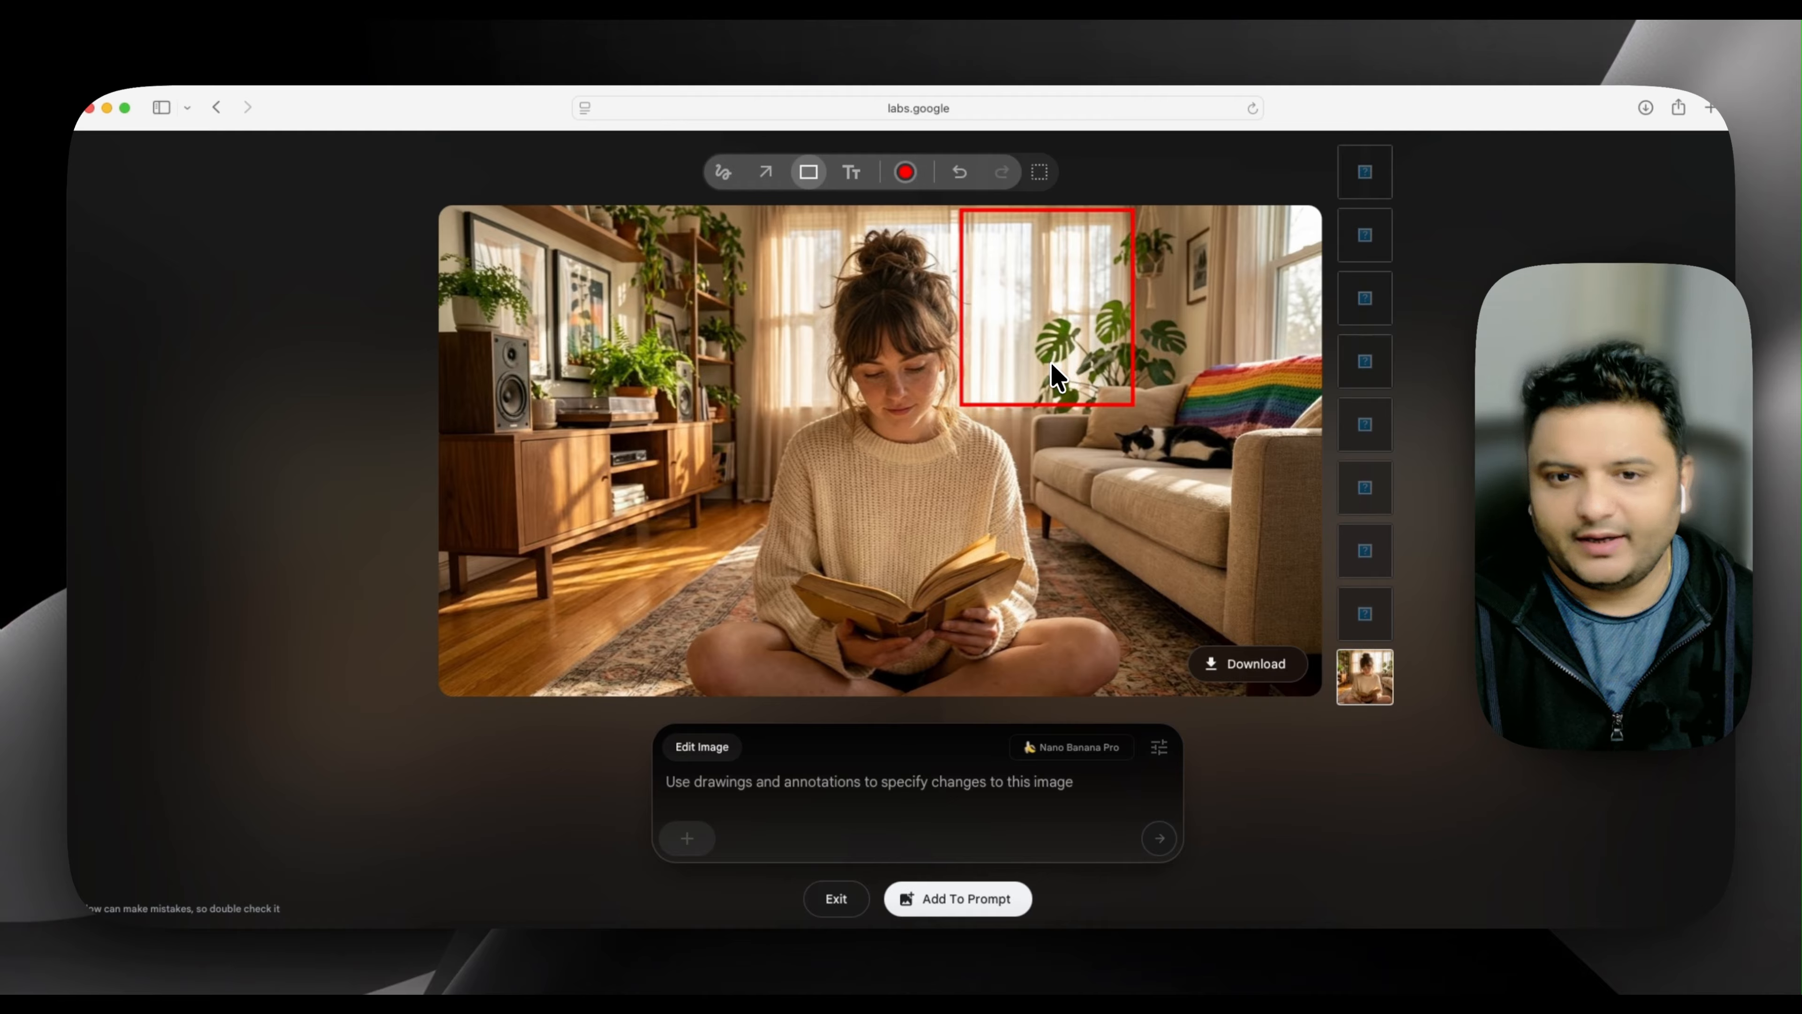
left_click(880, 784)
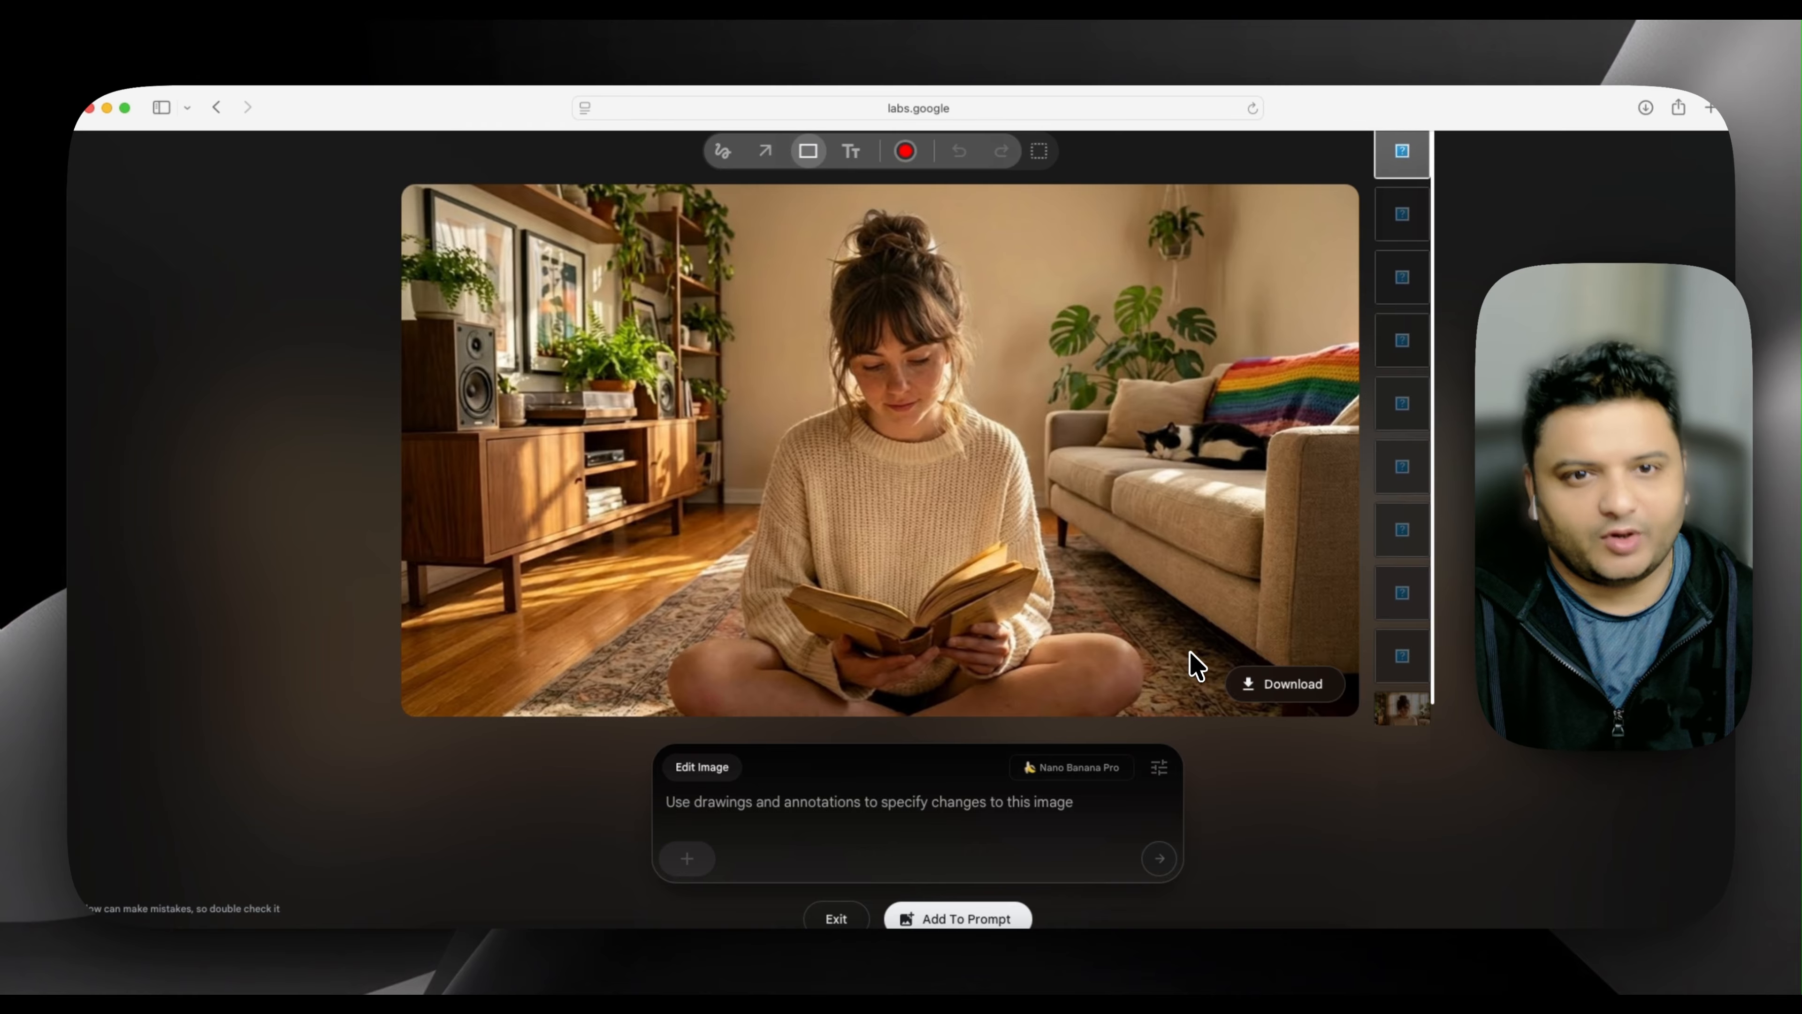
Reopen the original image and draw a red freehand loop around the potted plant on top of the speaker.
left_click(1403, 713)
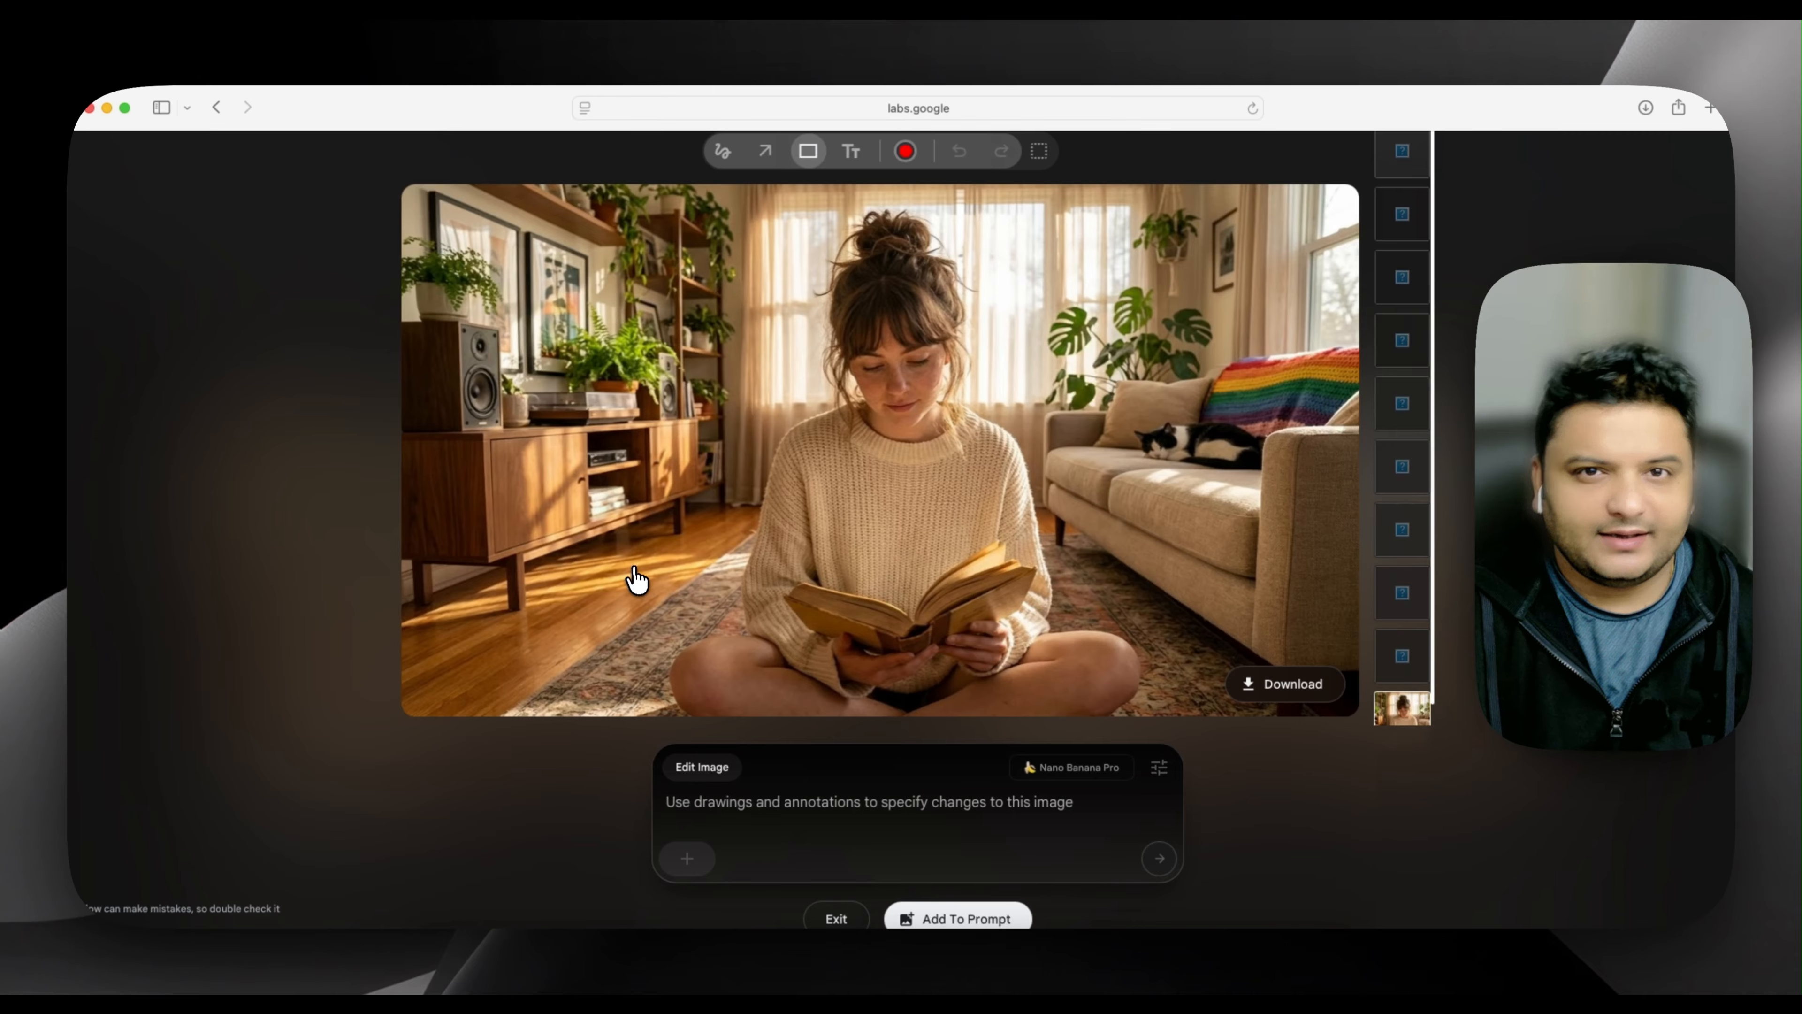
left_click(726, 158)
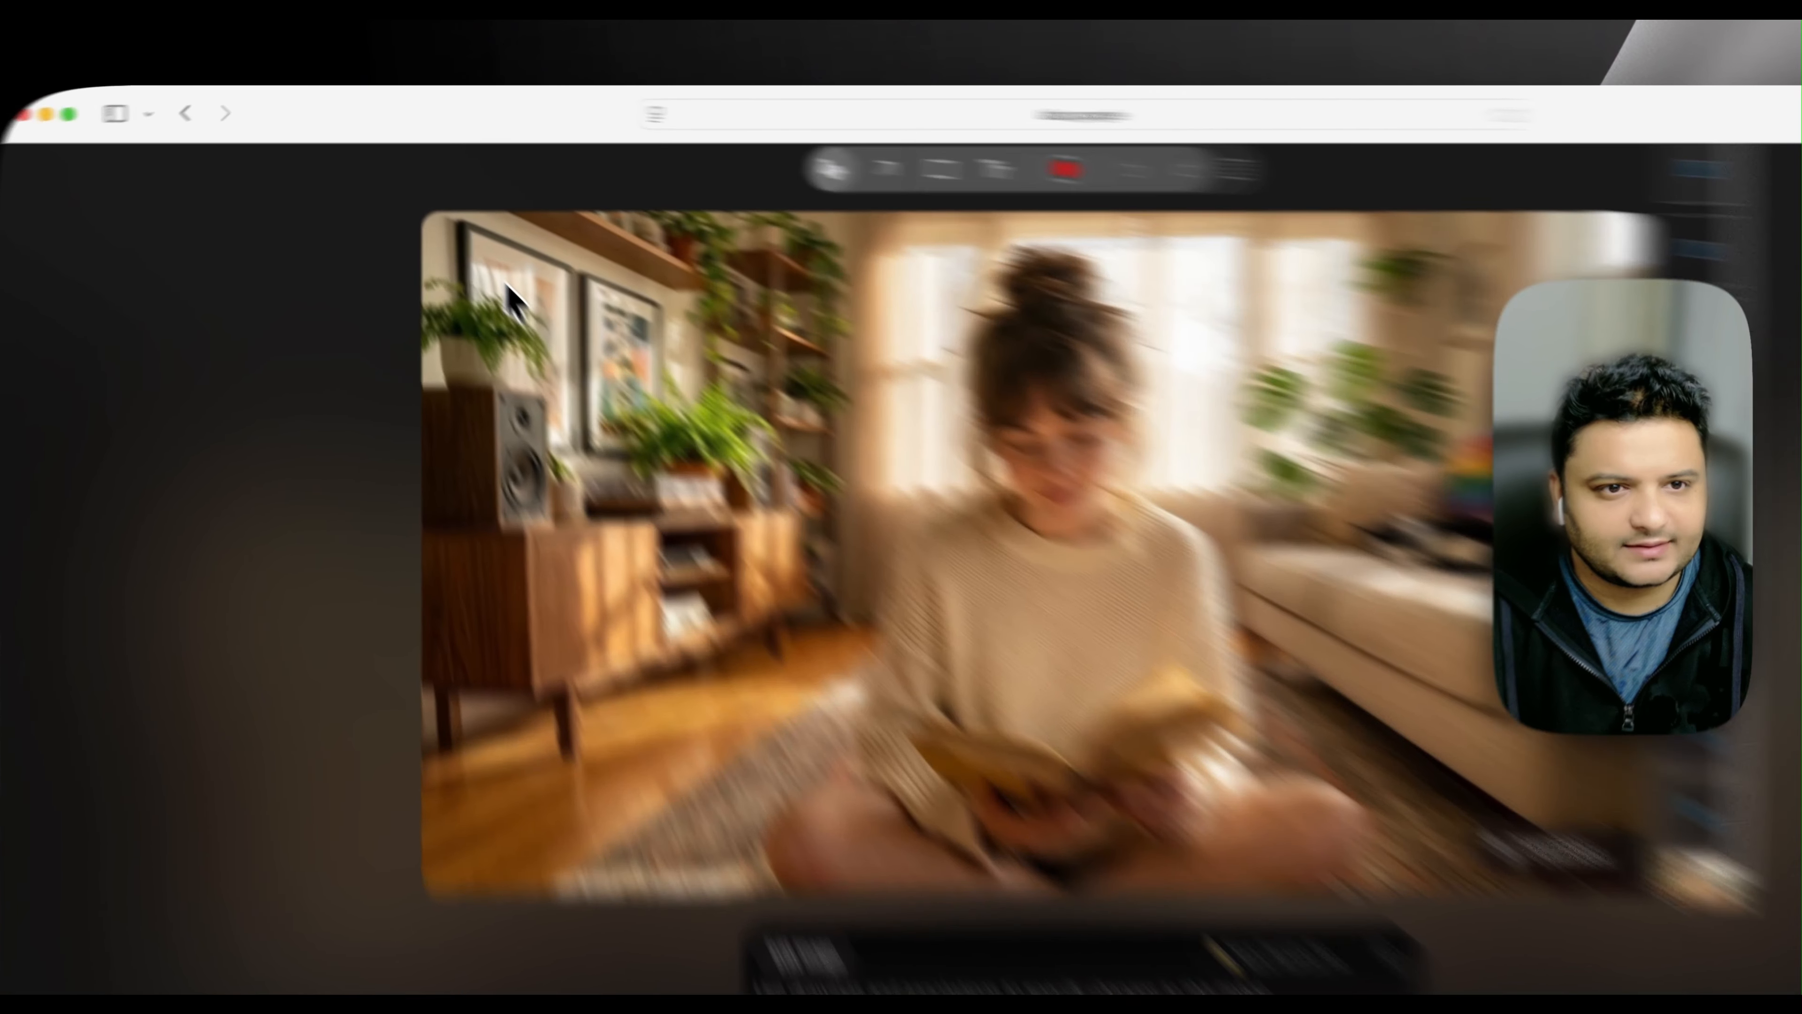
mouse_move(468, 239)
left_mouse_down()
mouse_move(415, 246)
mouse_move(434, 278)
left_mouse_up()
mouse_move(542, 471)
left_mouse_down()
mouse_move(626, 471)
mouse_move(639, 430)
mouse_move(599, 392)
left_mouse_up()
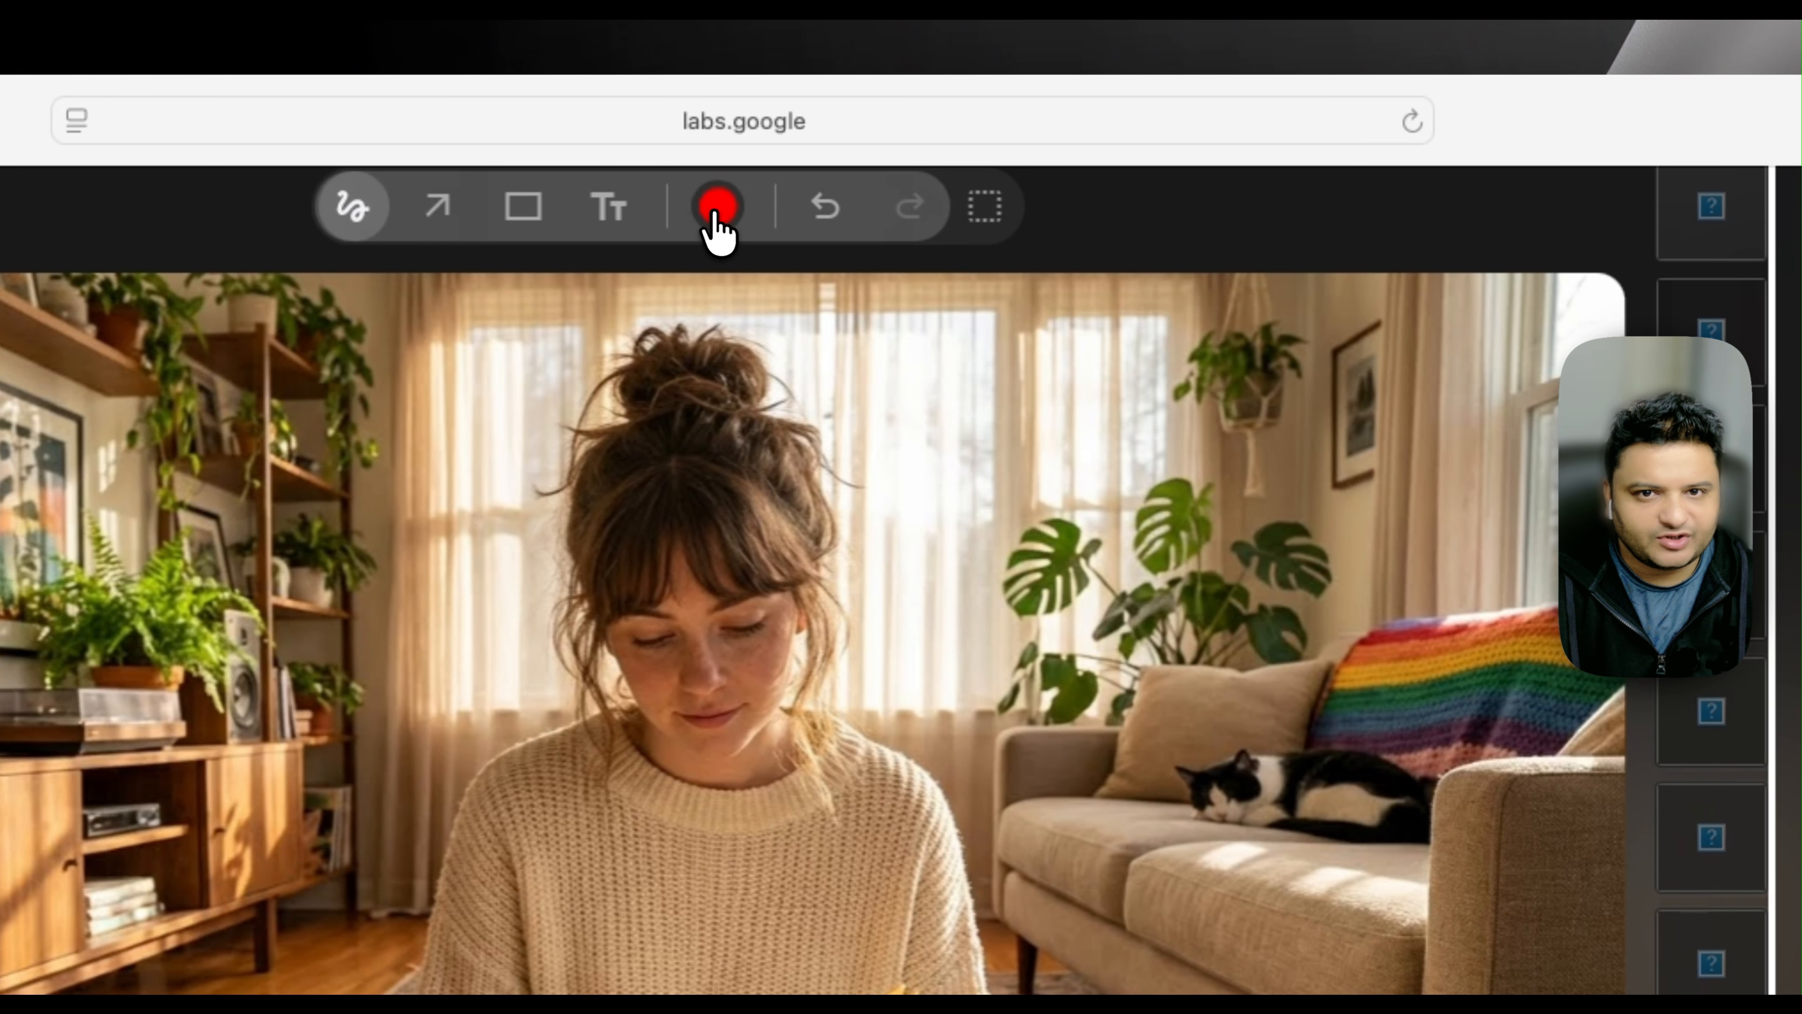
Change the annotation colour to green and draw a freehand loop around the cat on the sofa.
left_click(733, 206)
left_click(678, 618)
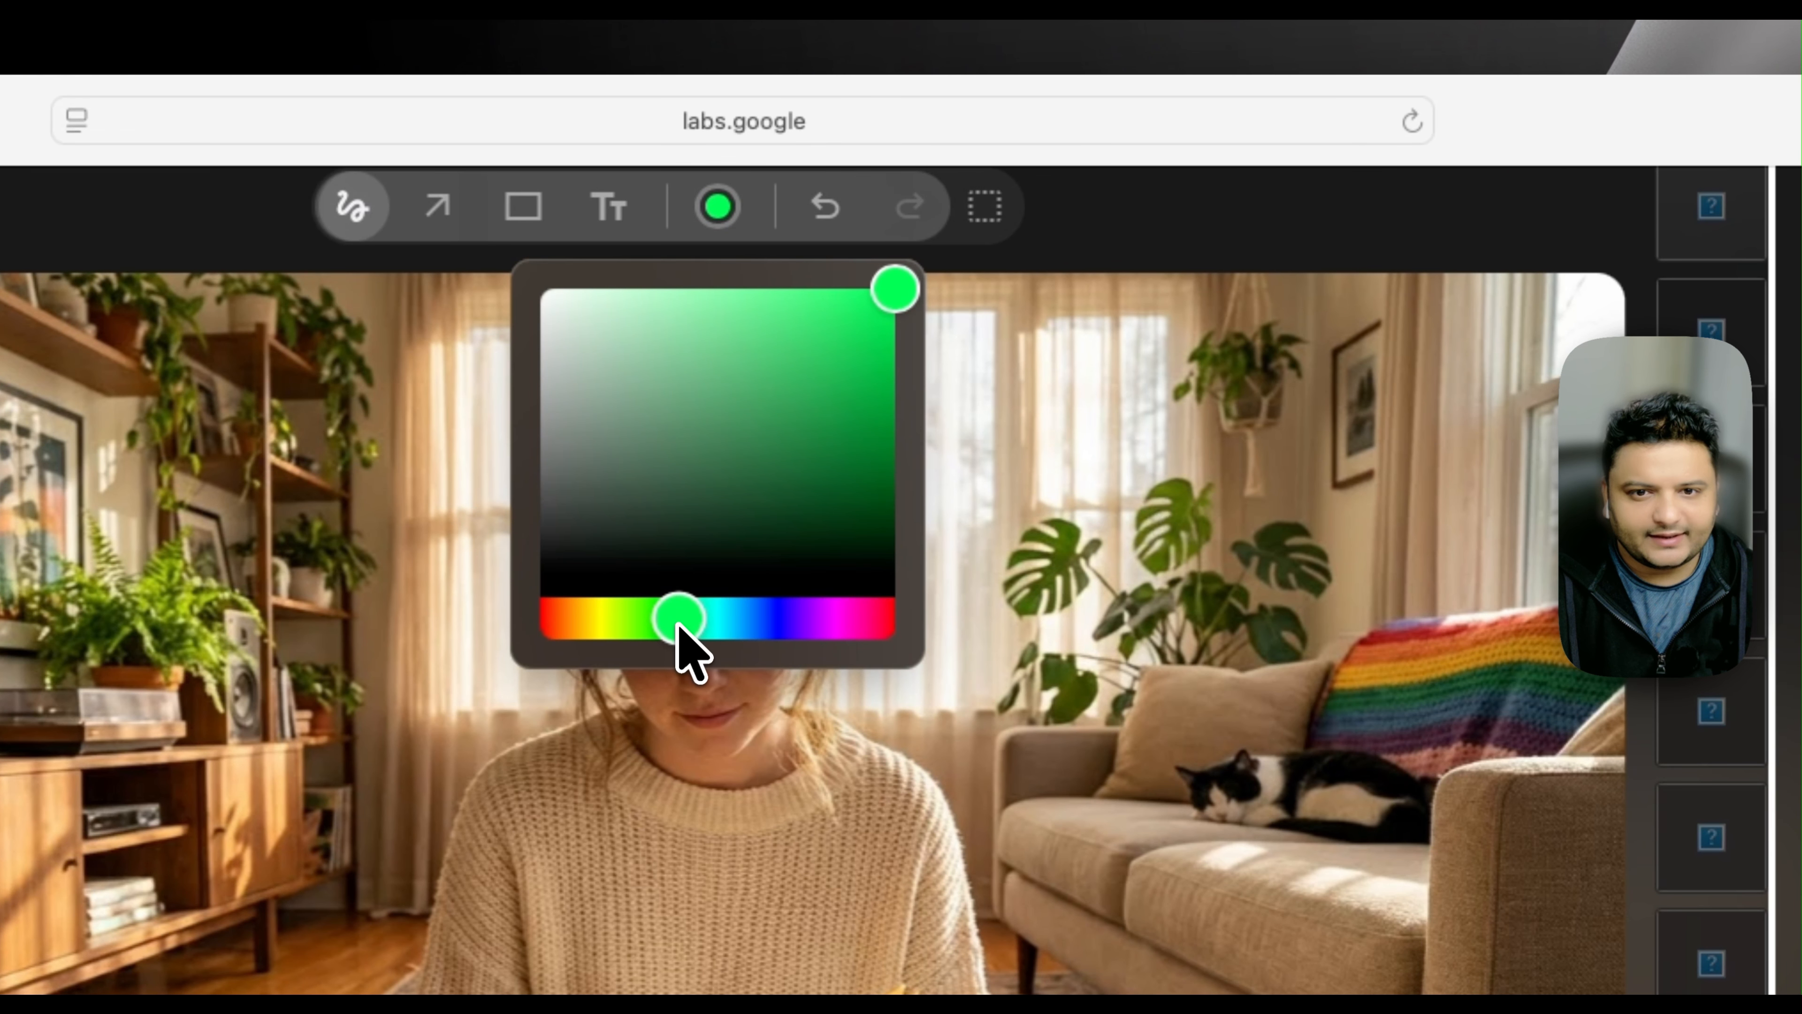
mouse_move(1247, 745)
left_mouse_down()
mouse_move(1214, 752)
mouse_move(1195, 817)
mouse_move(1352, 860)
mouse_move(1415, 814)
mouse_move(1250, 754)
left_mouse_up()
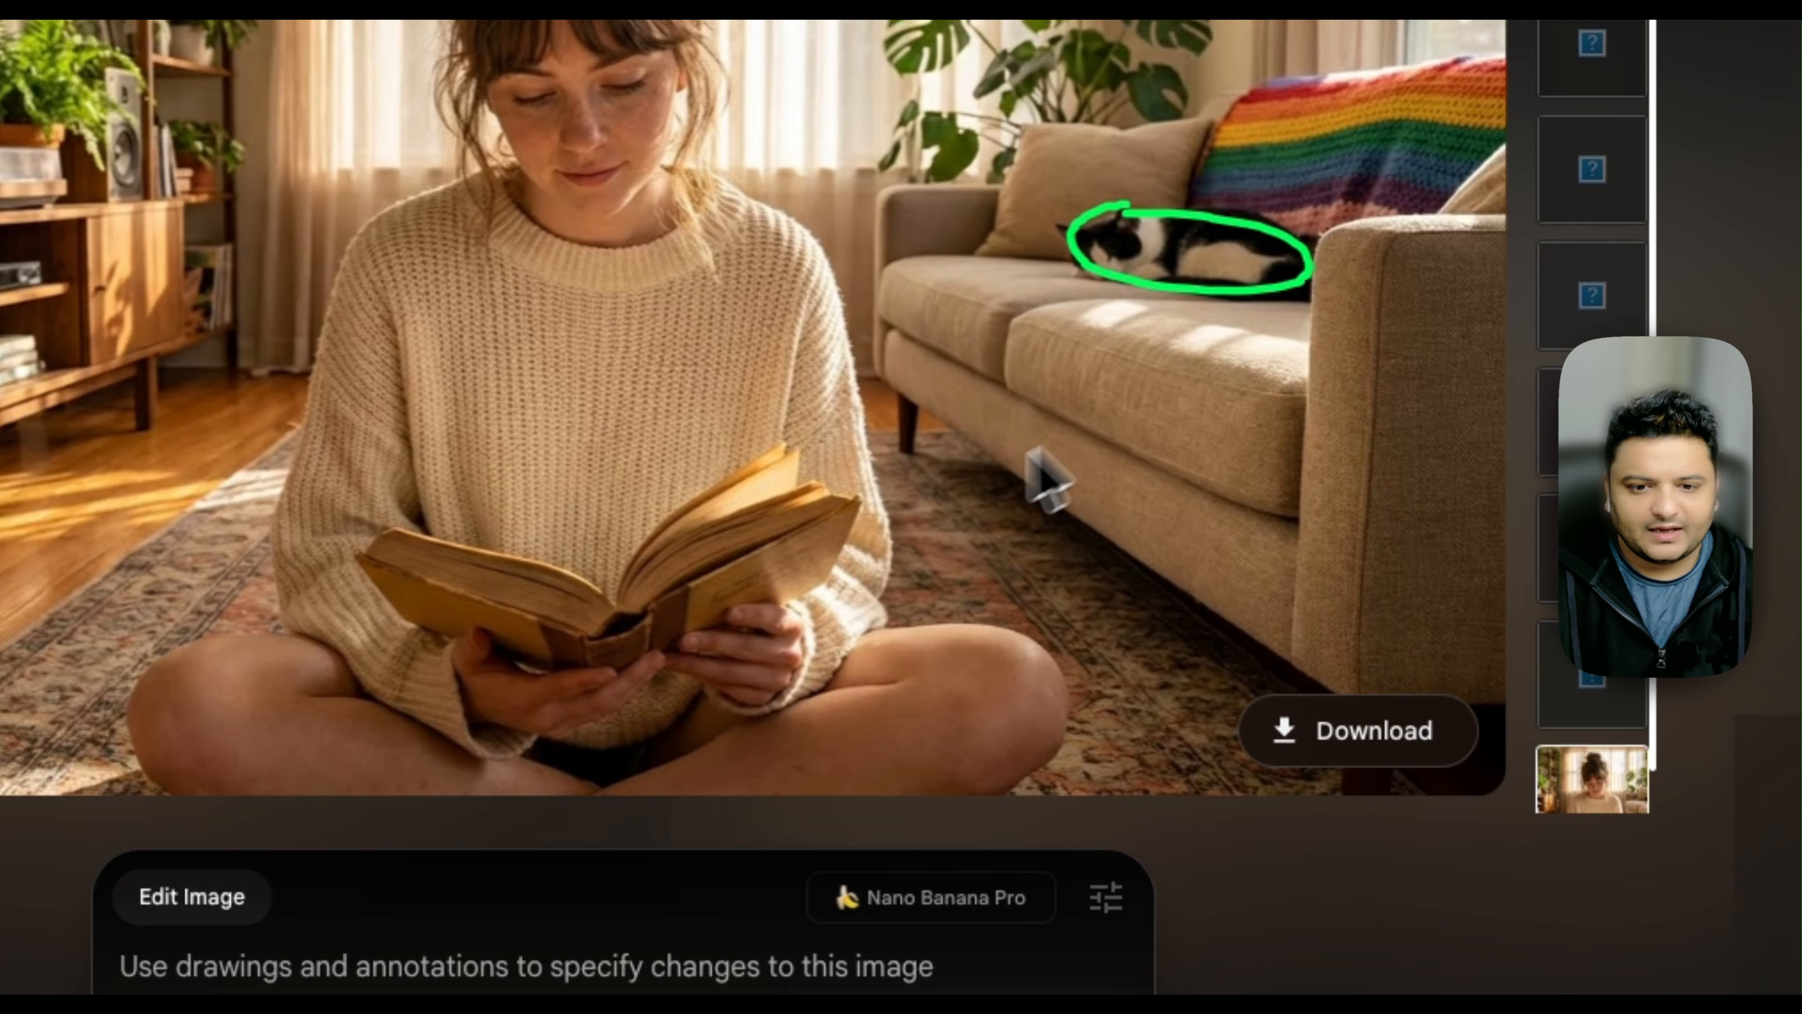
Submit the edit prompt "add flowers to the red marked area and change the green marked area with a golden retriever".
left_click(949, 680)
type("change te")
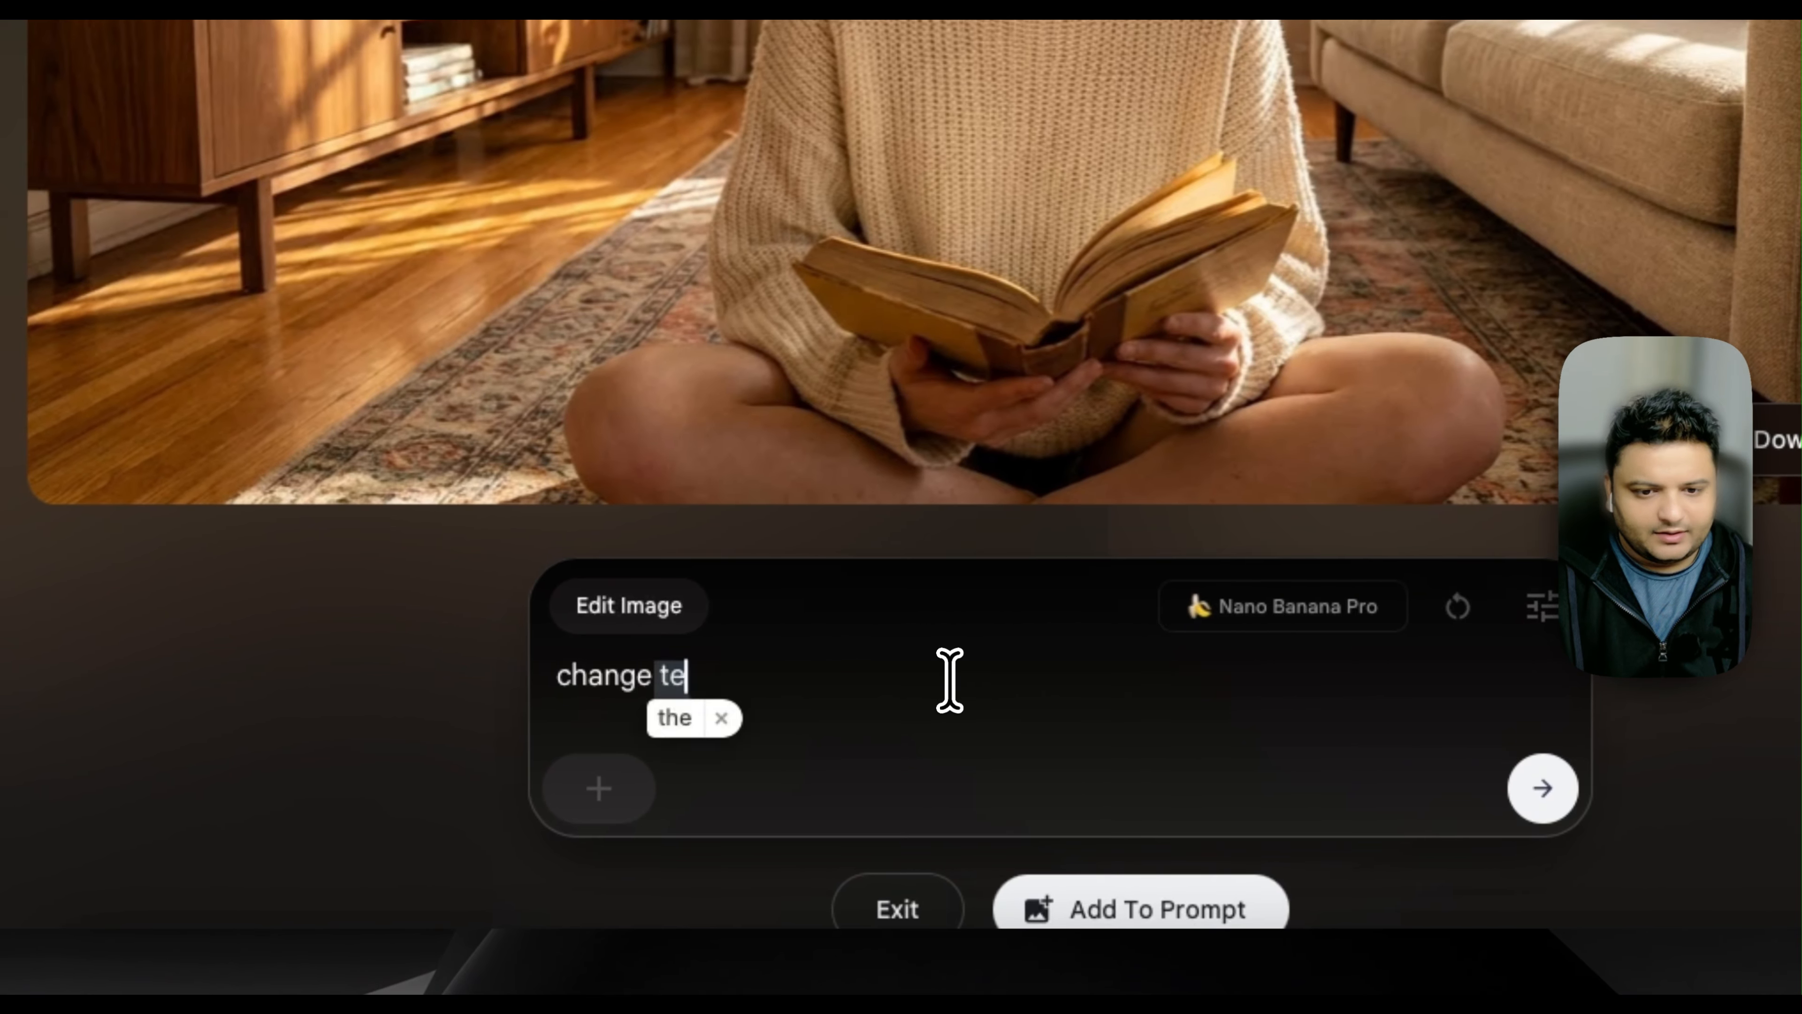
key("BackSpace")
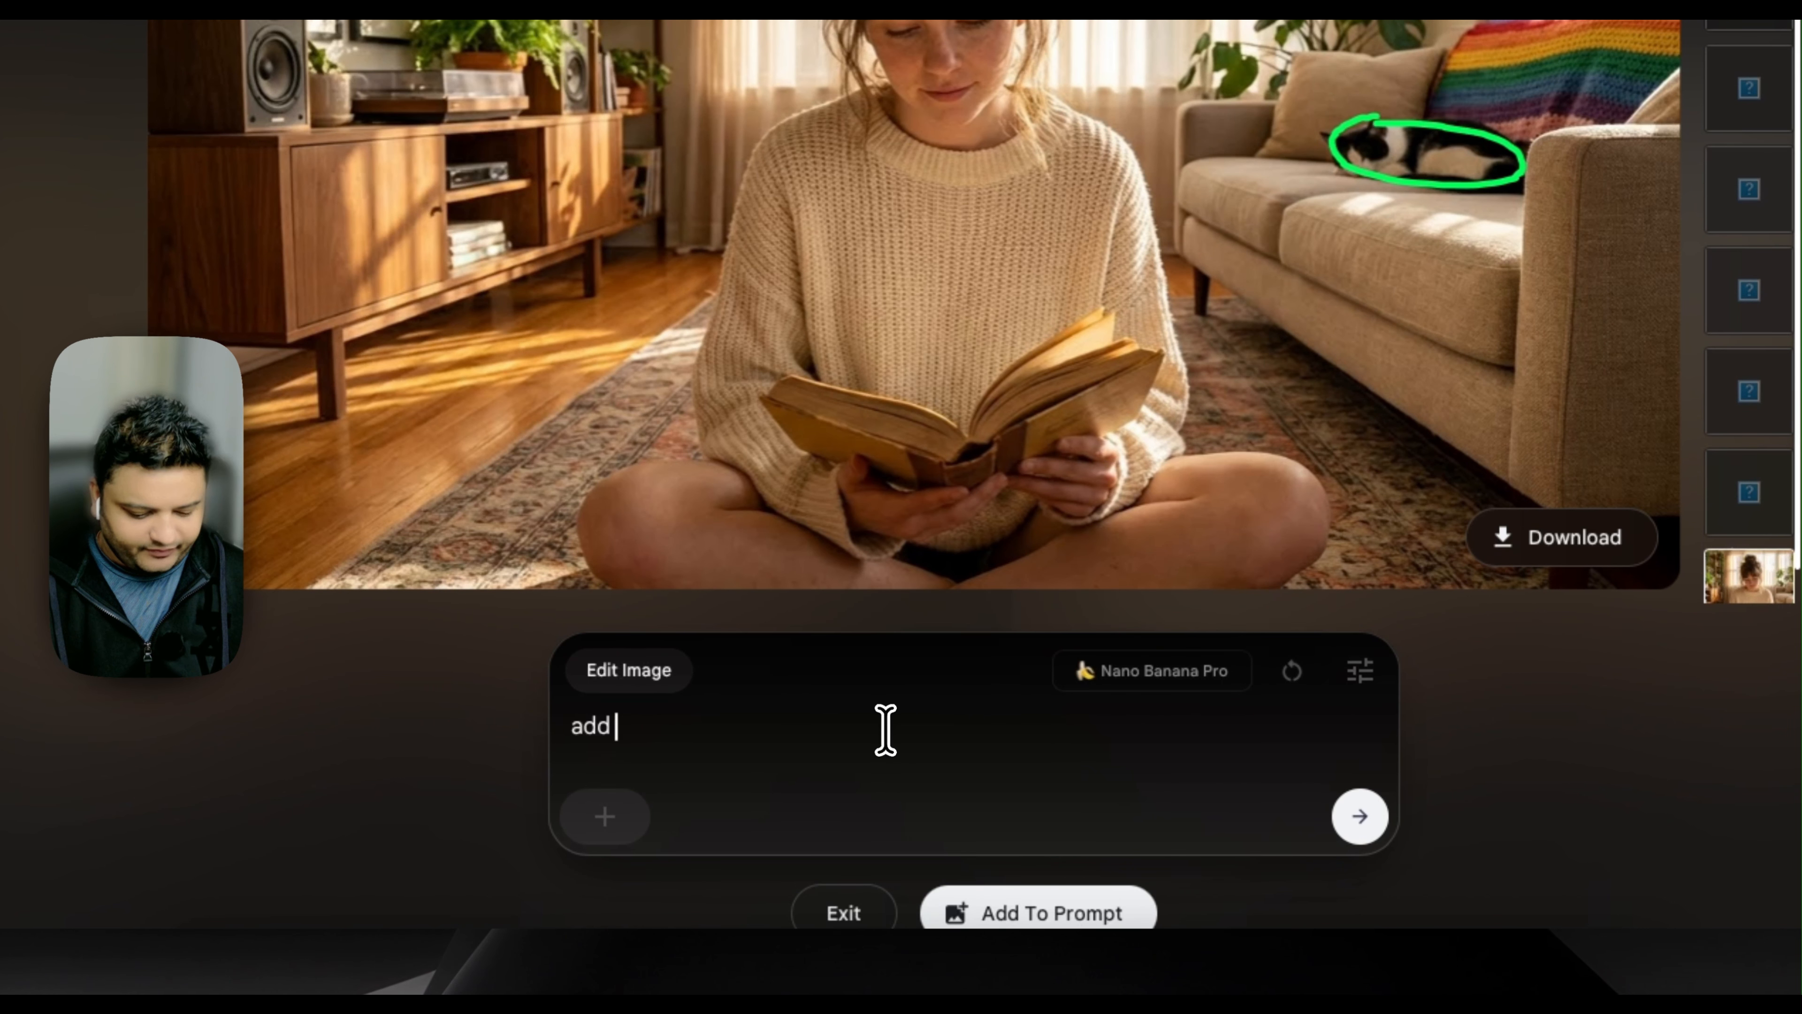
type("flowers to the red")
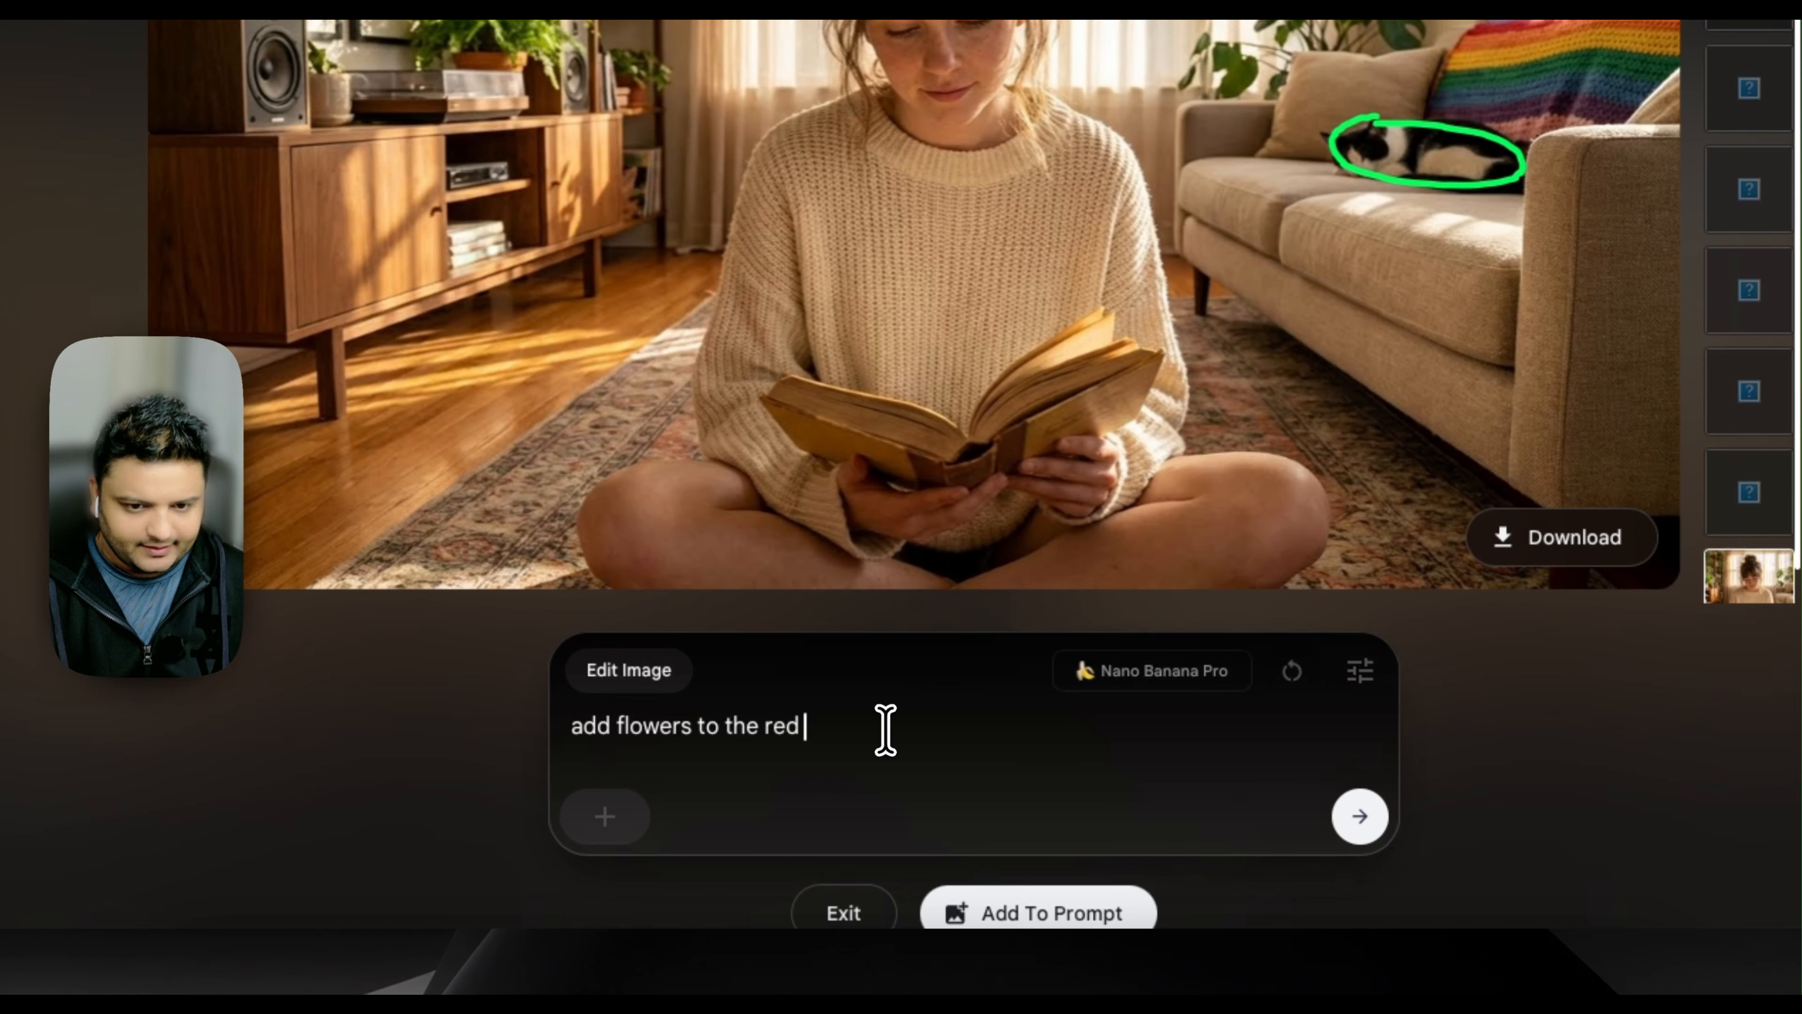
type(" marked area")
key("shift+Return")
type("and ")
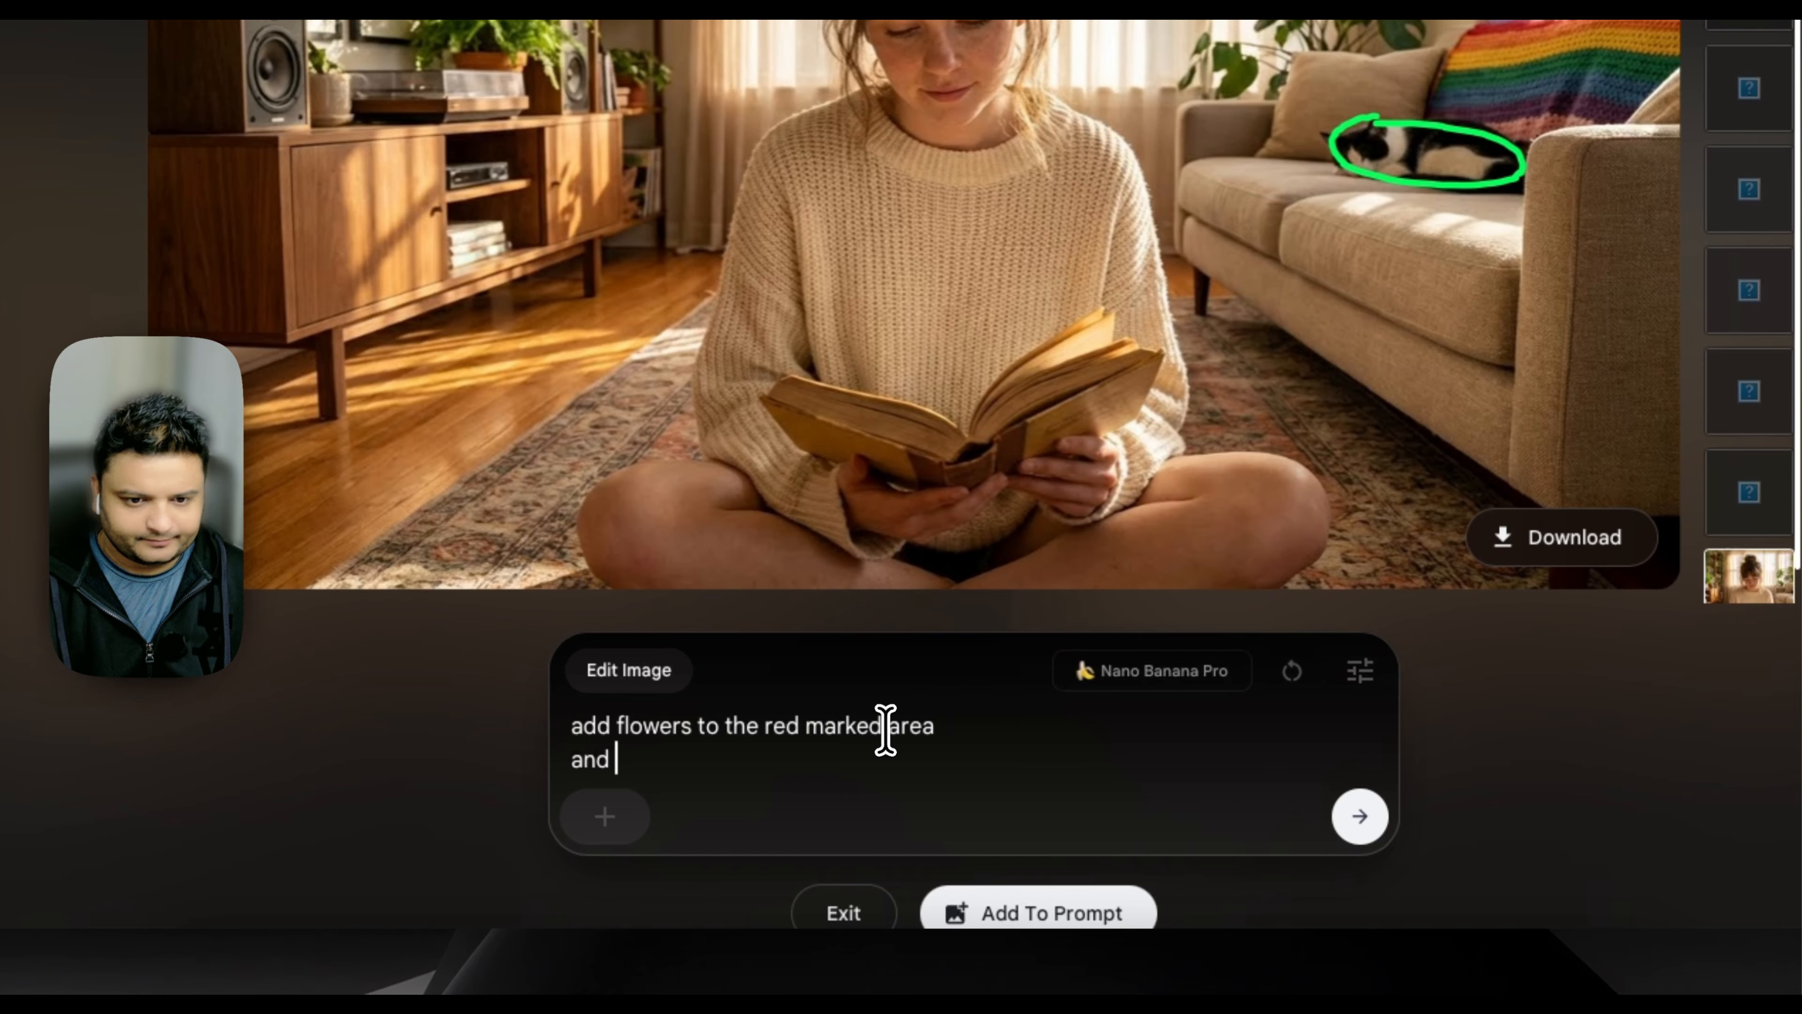
type("change the g")
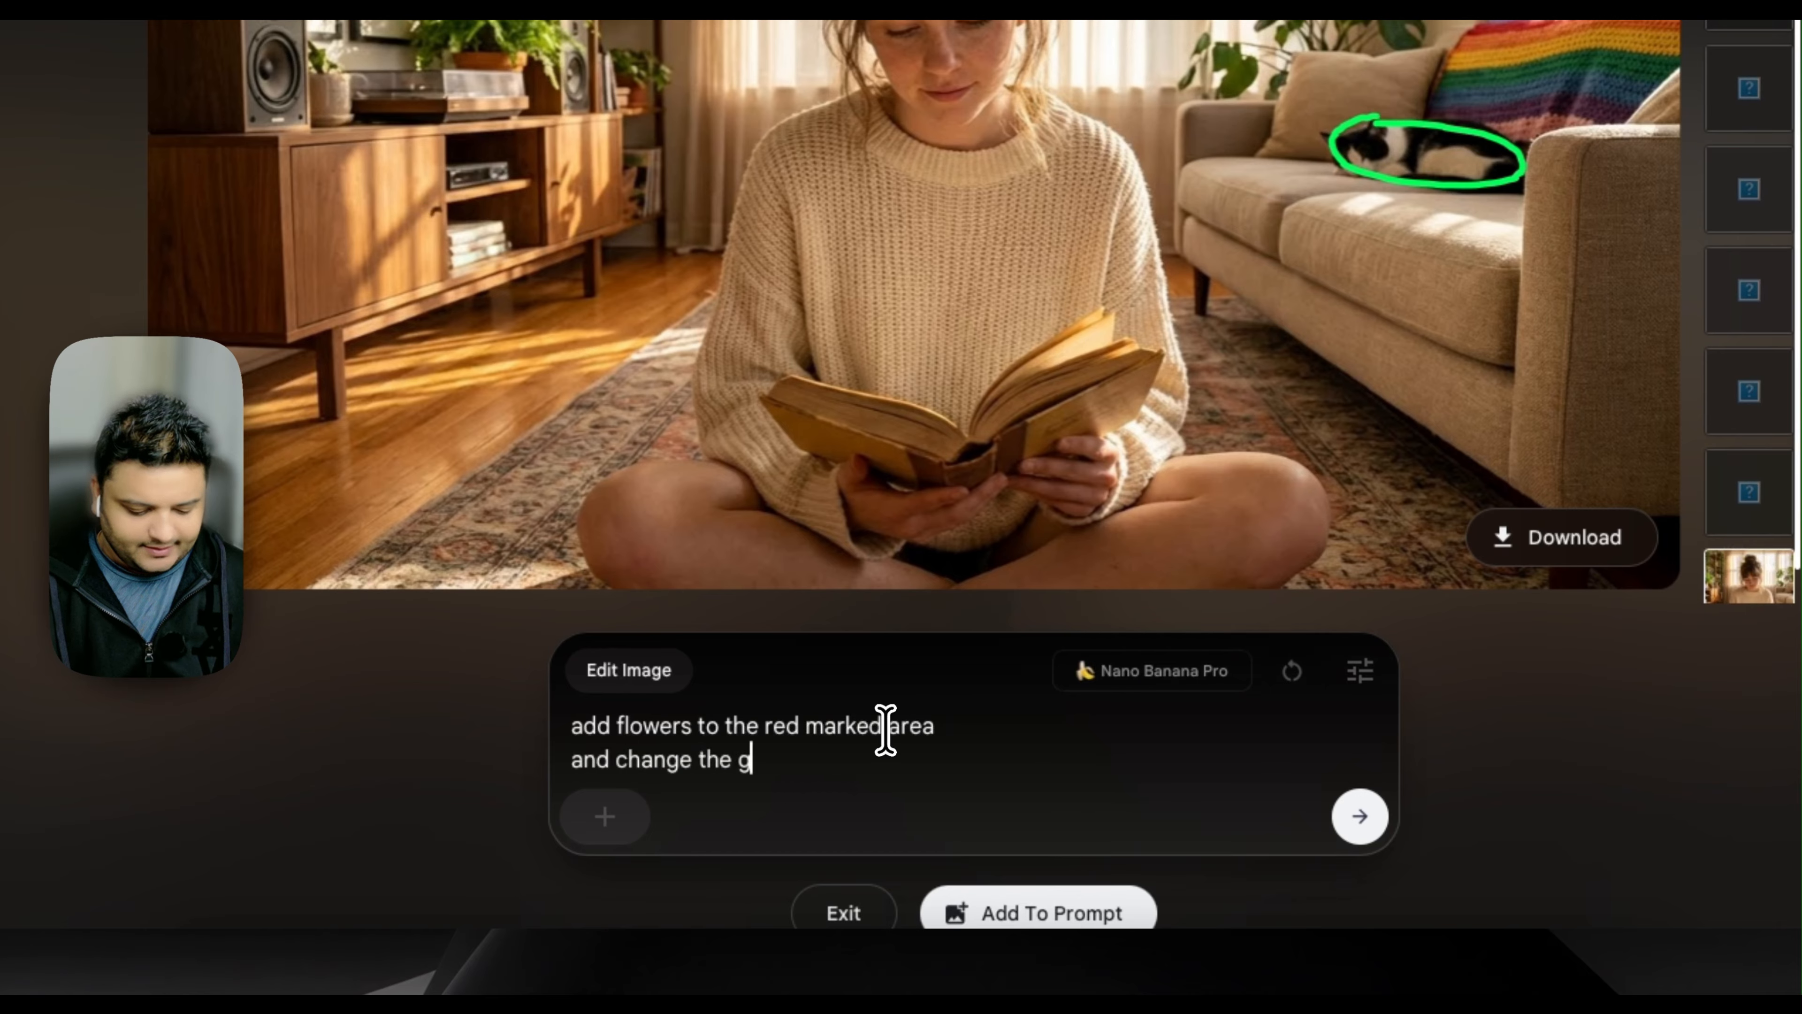
type("reen me")
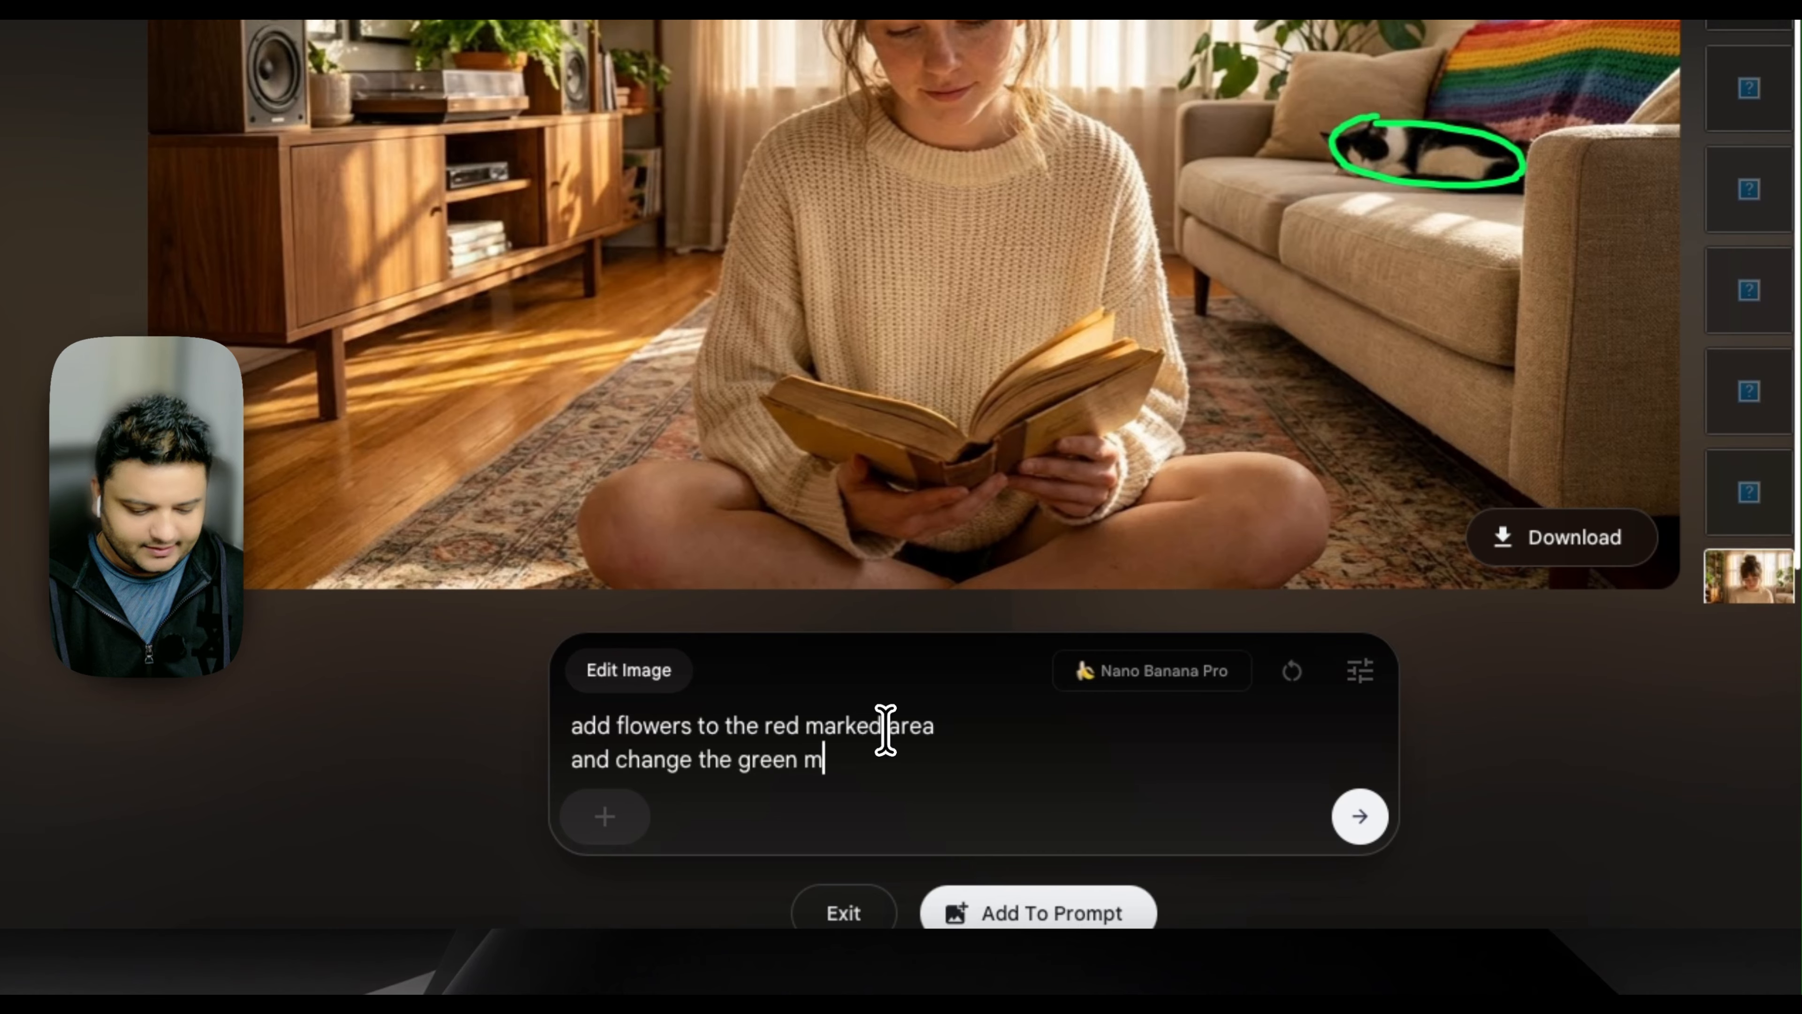
type("arked area with a ")
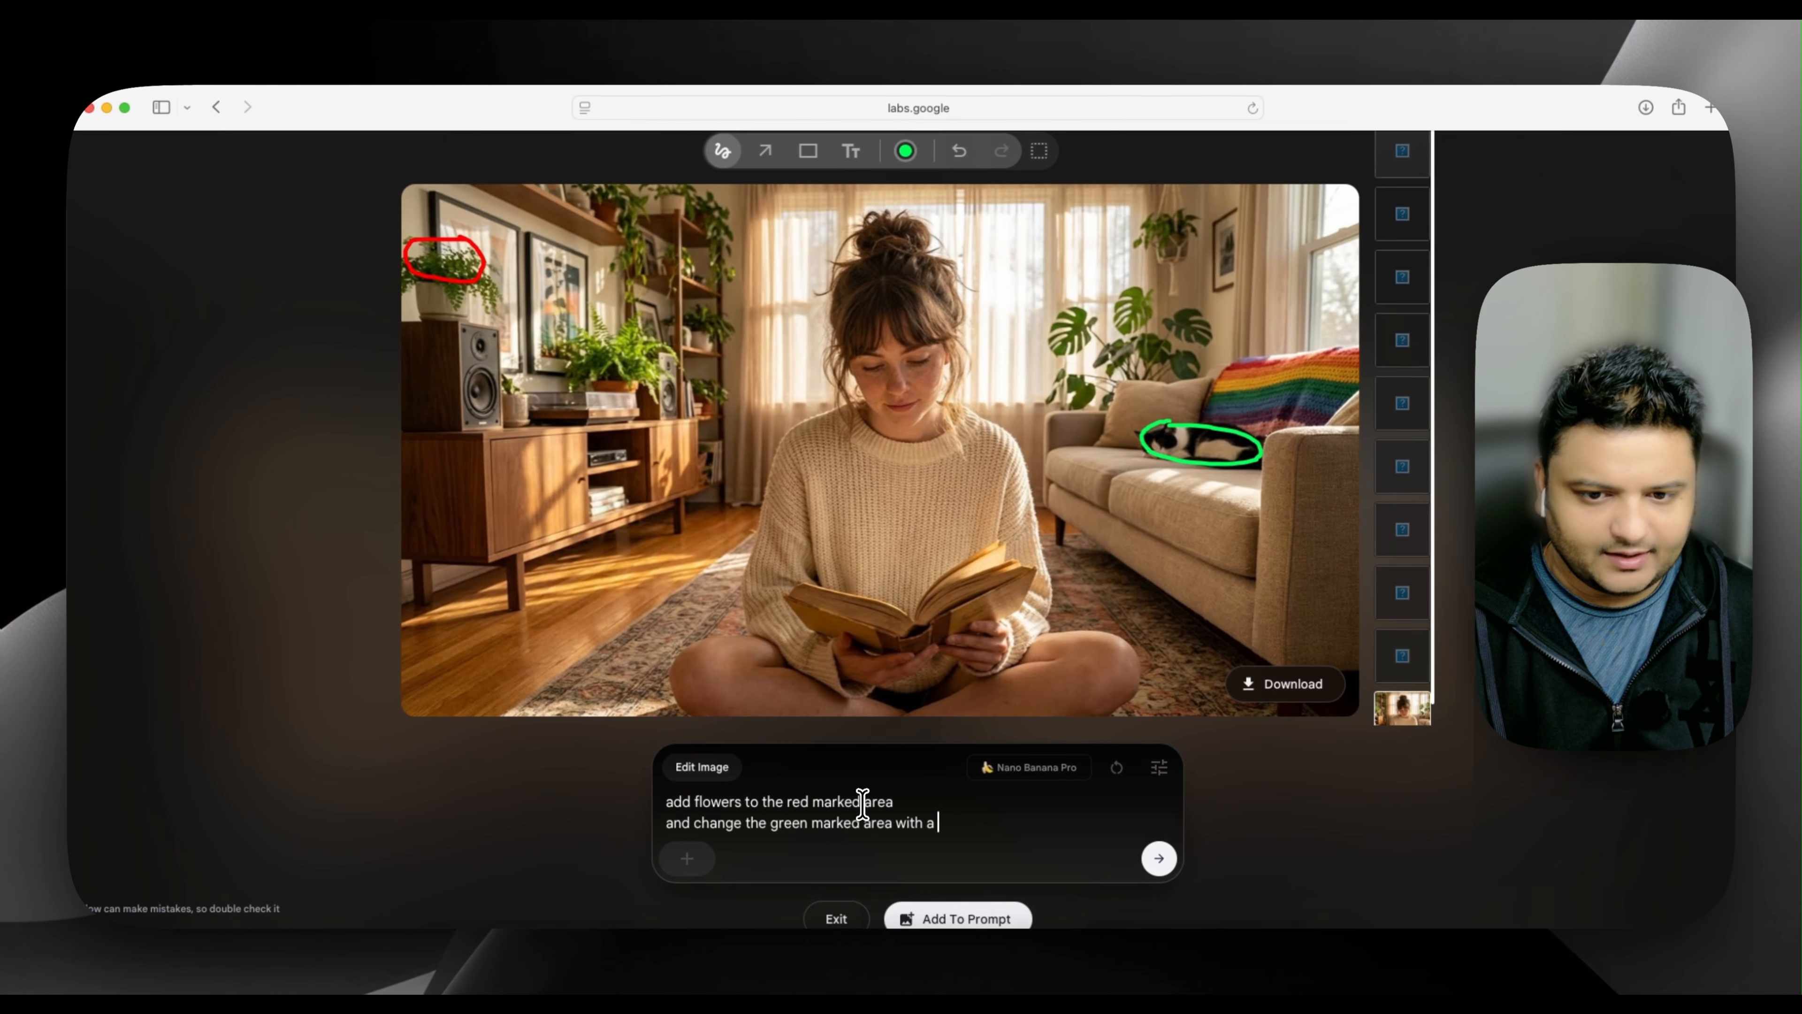
type("golden ")
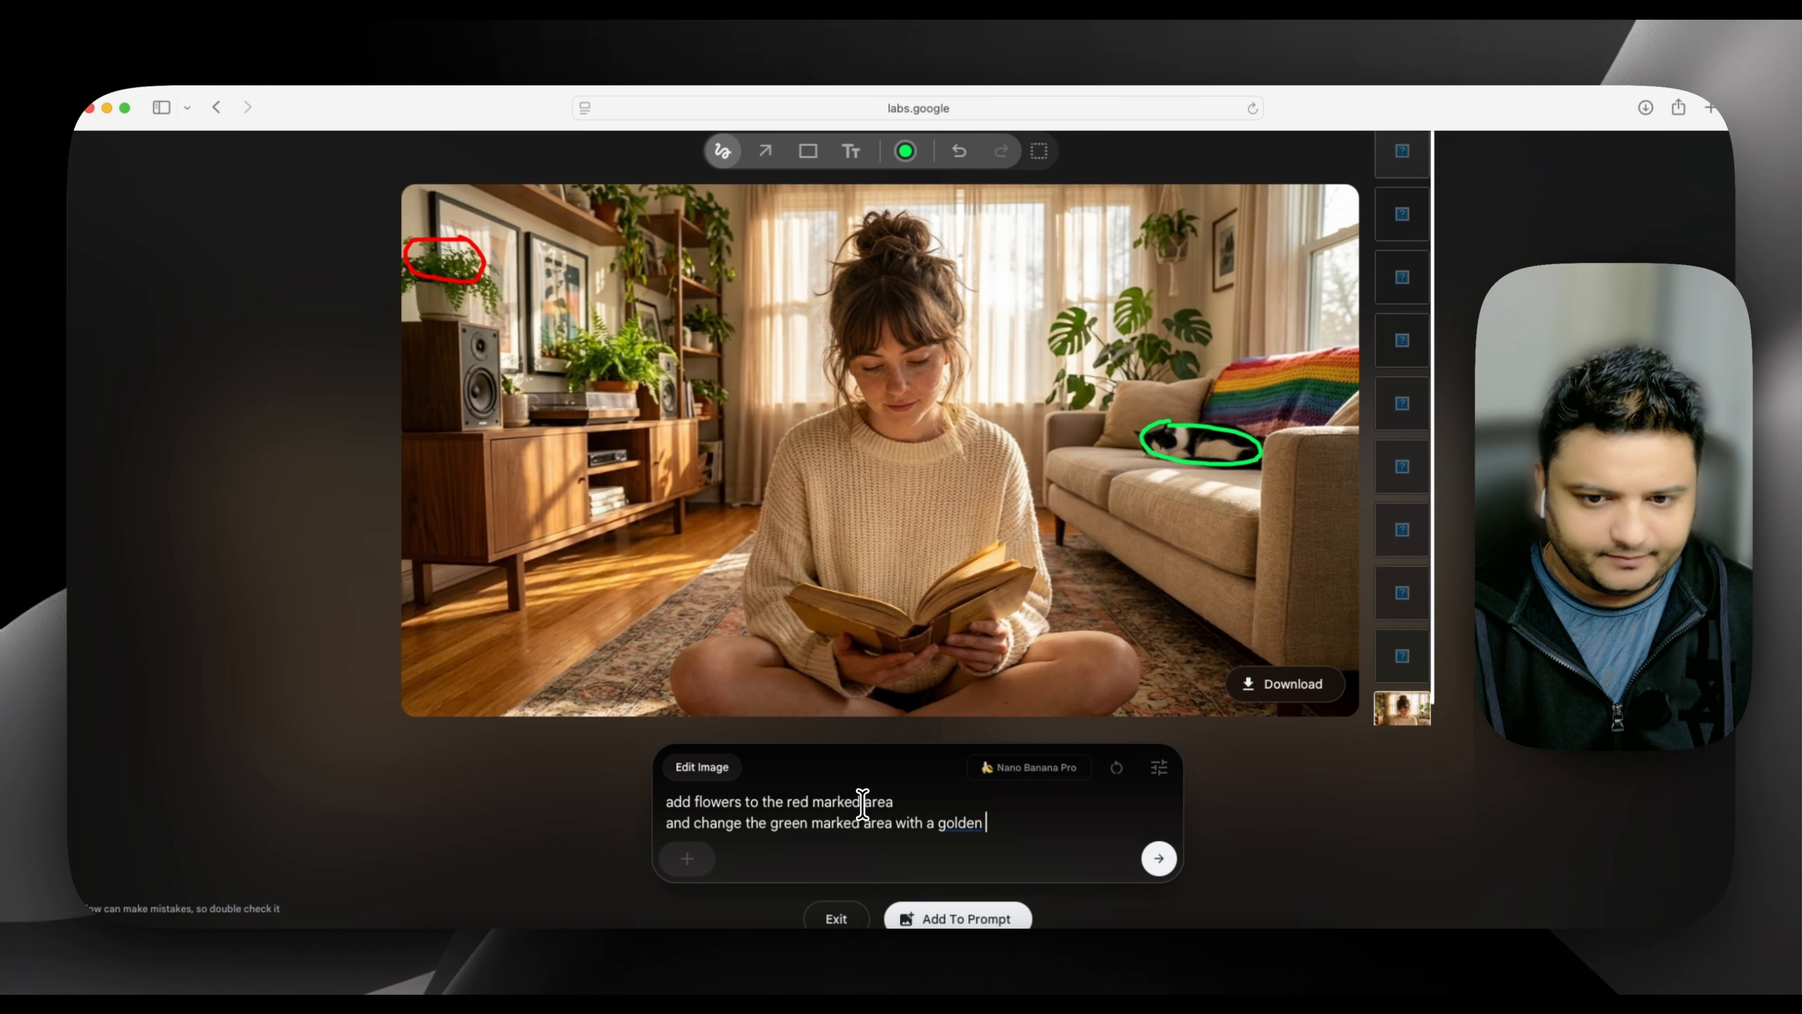
type("retriever")
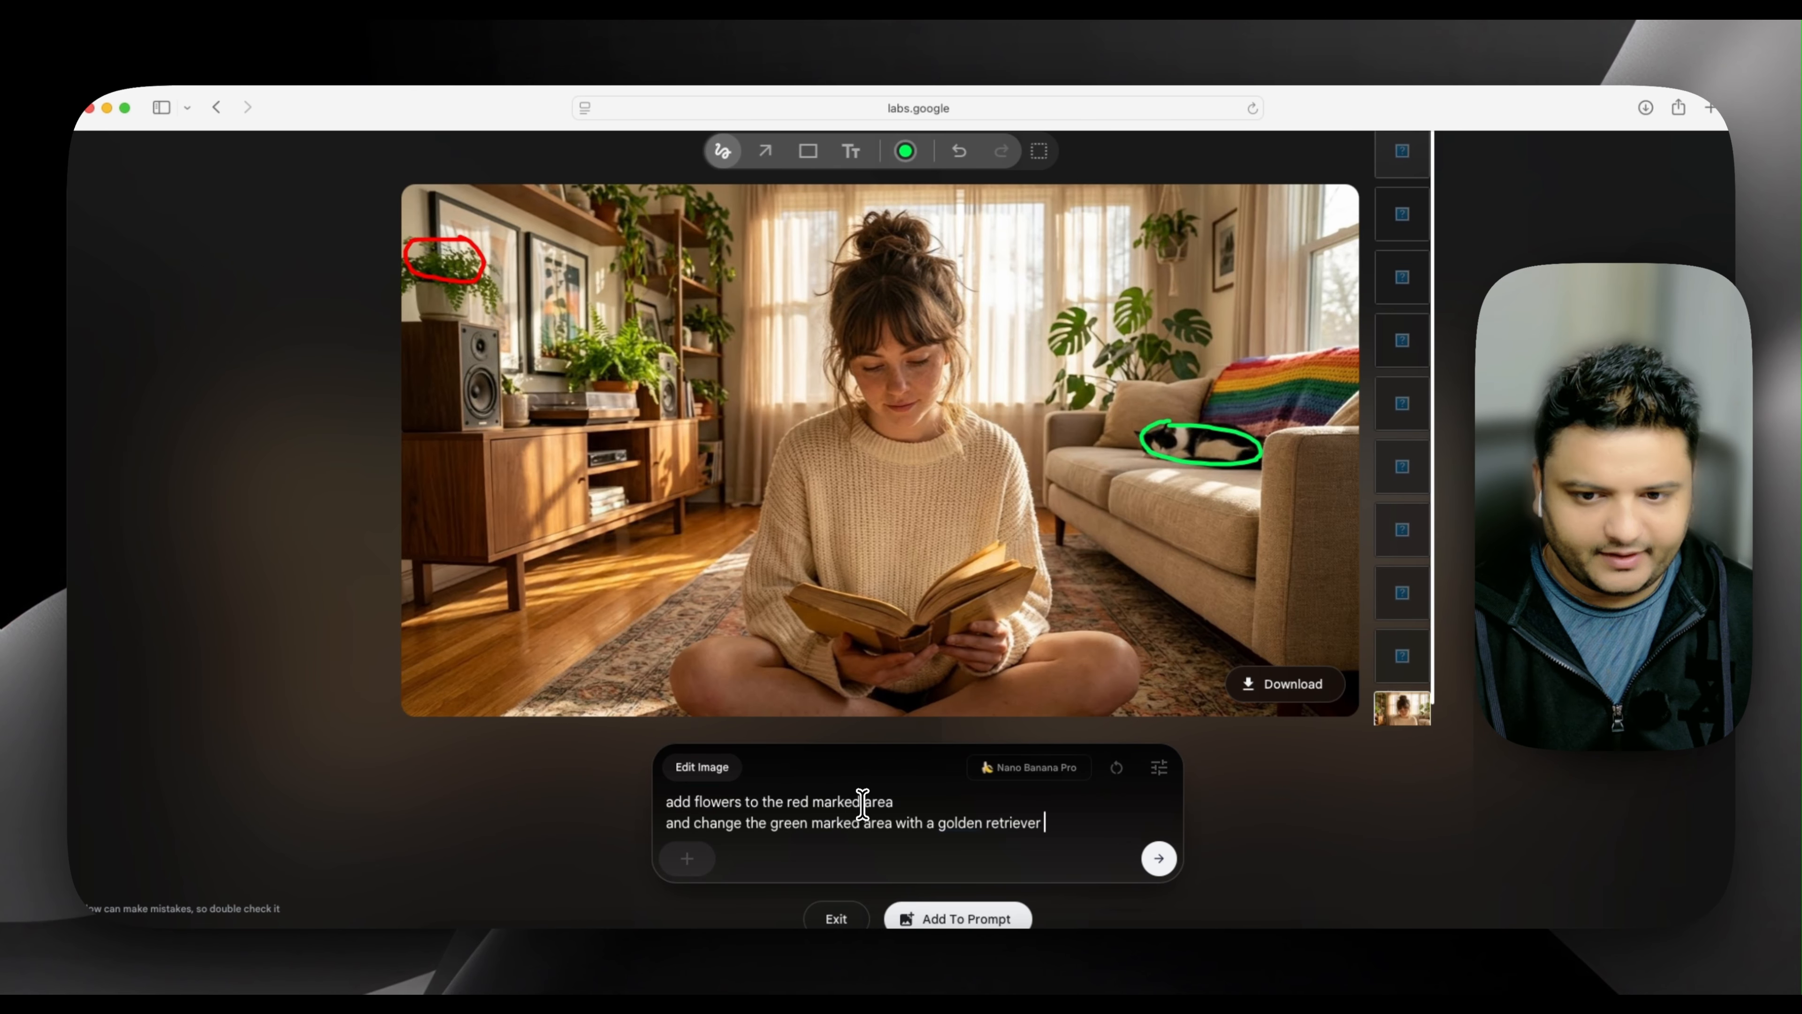
left_click(1158, 858)
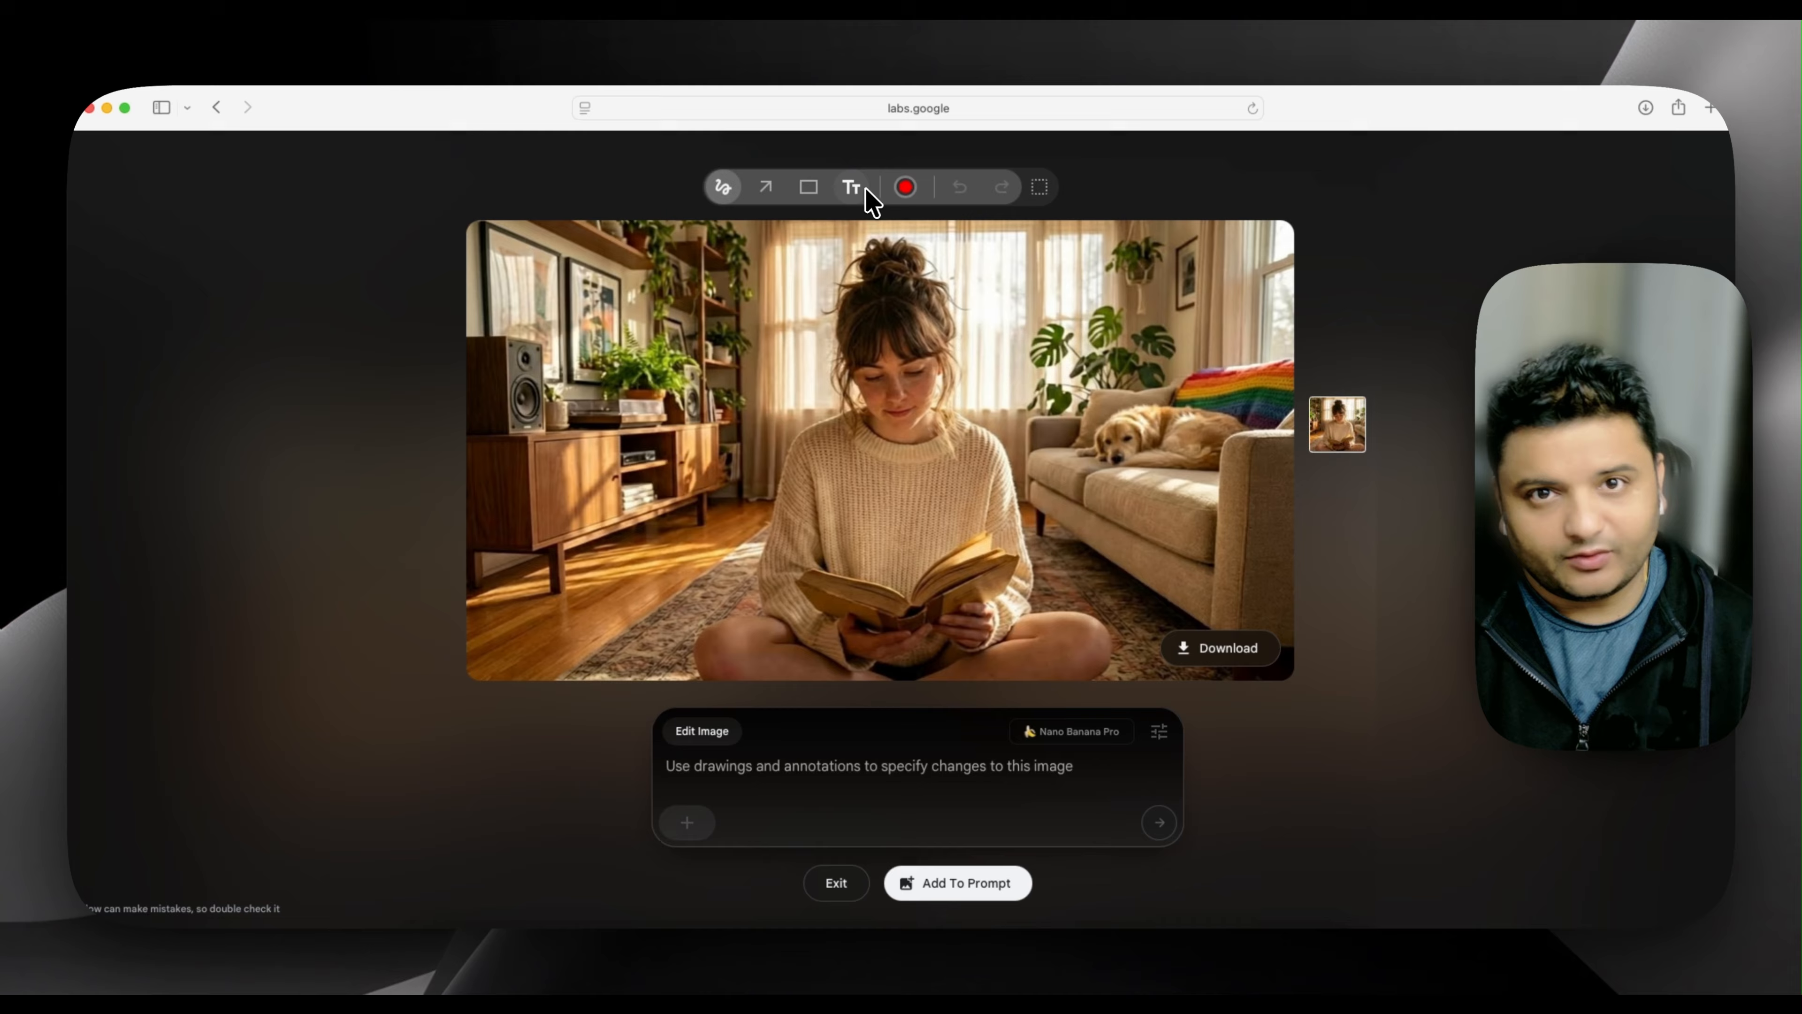
Frame the woman's face with a red rectangle and draw an arrow pointing to it from the window side, above the sofa plant.
left_click(810, 188)
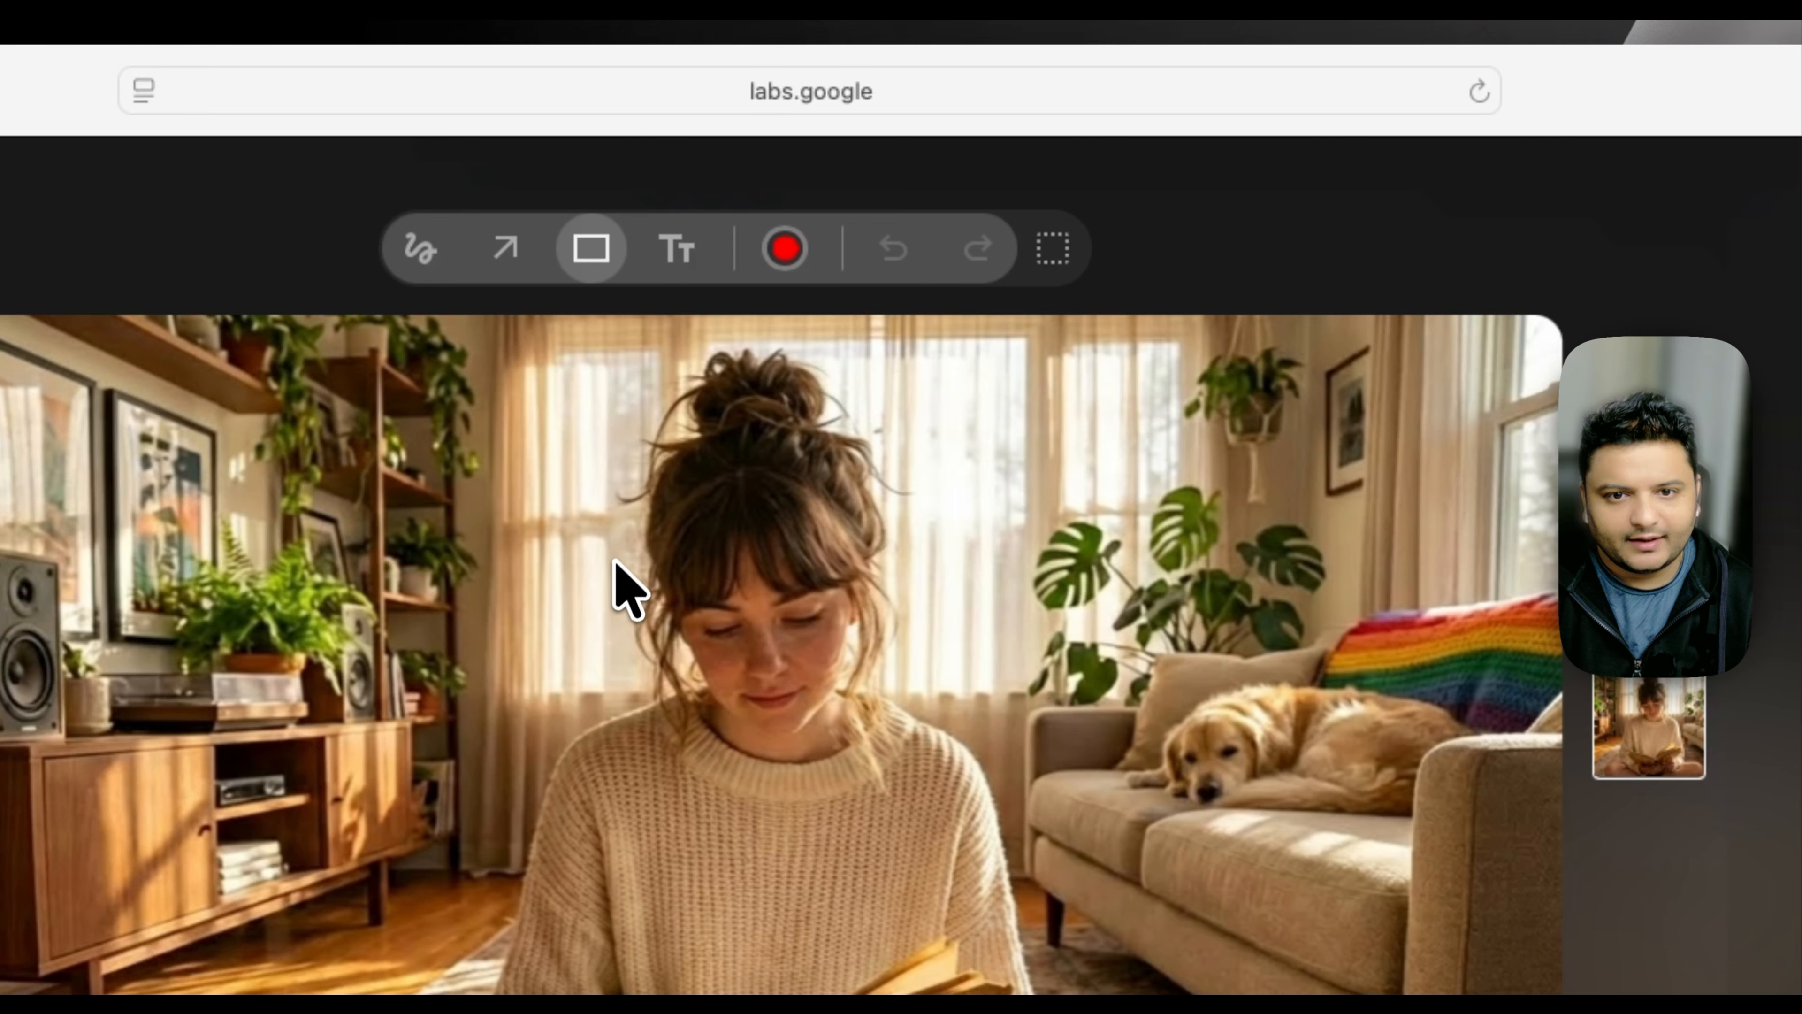
mouse_move(612, 565)
left_mouse_down()
mouse_move(865, 593)
mouse_move(914, 751)
left_mouse_up()
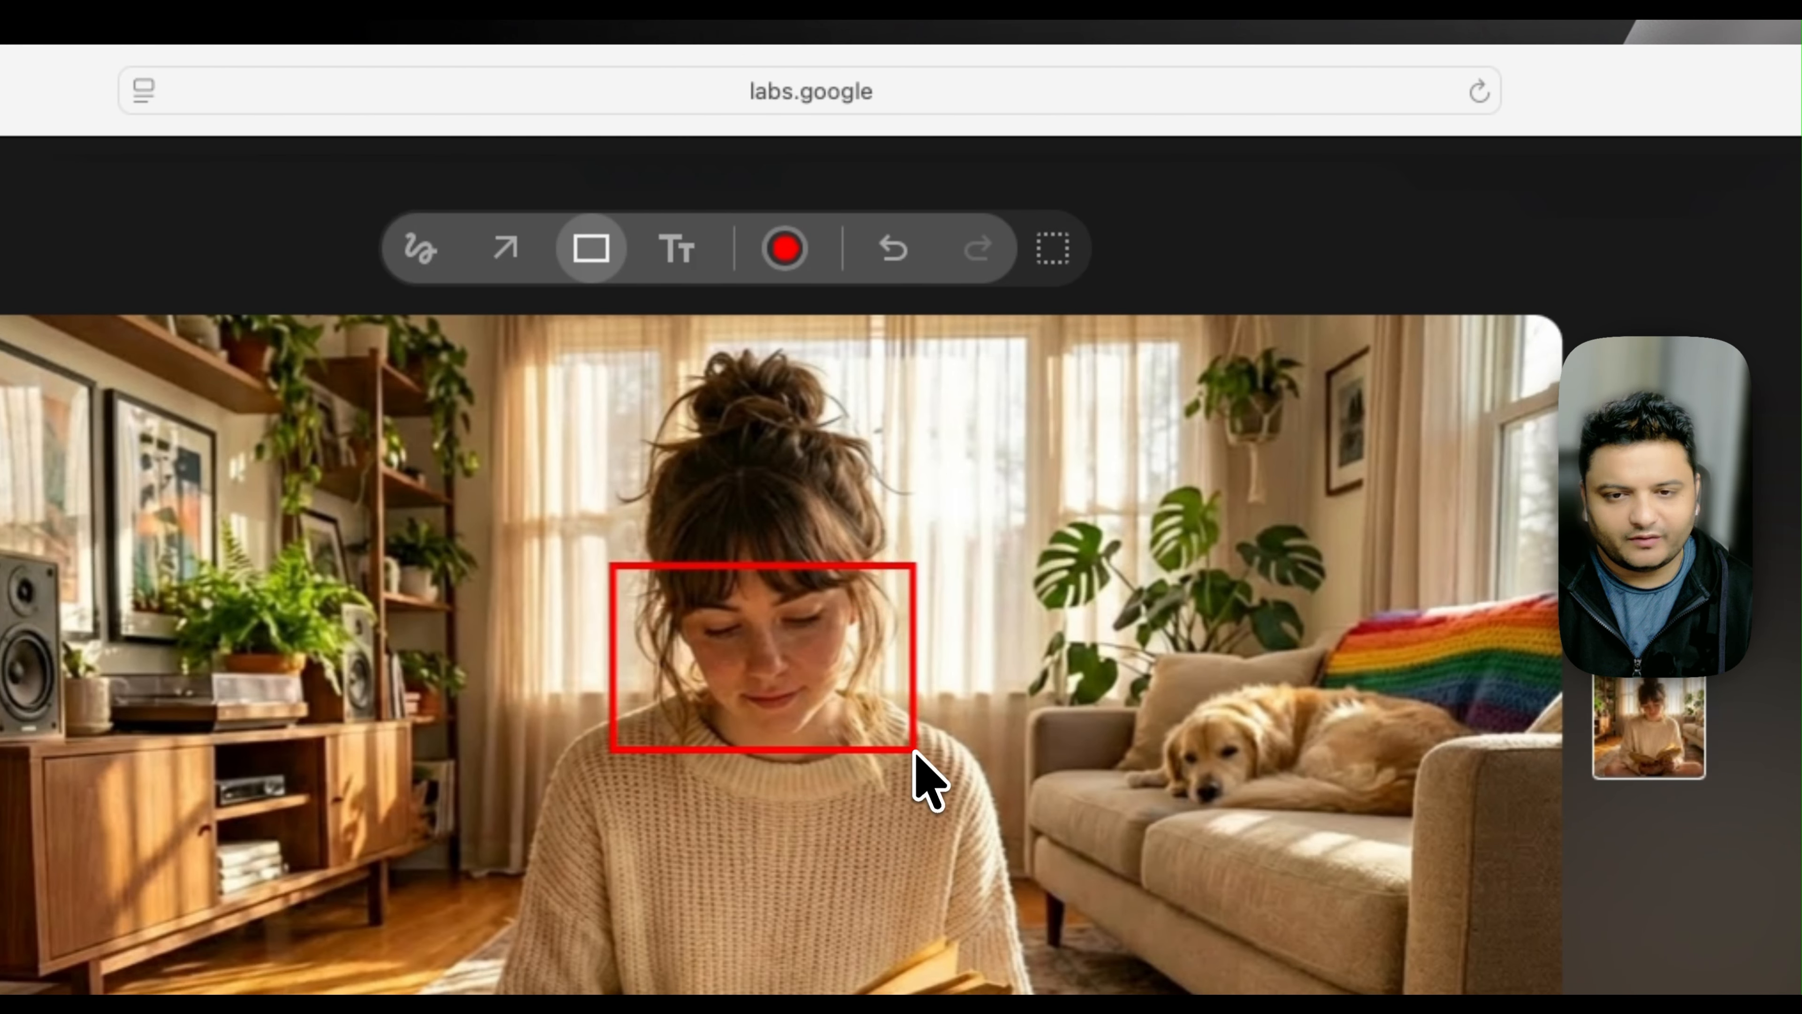
left_click(505, 249)
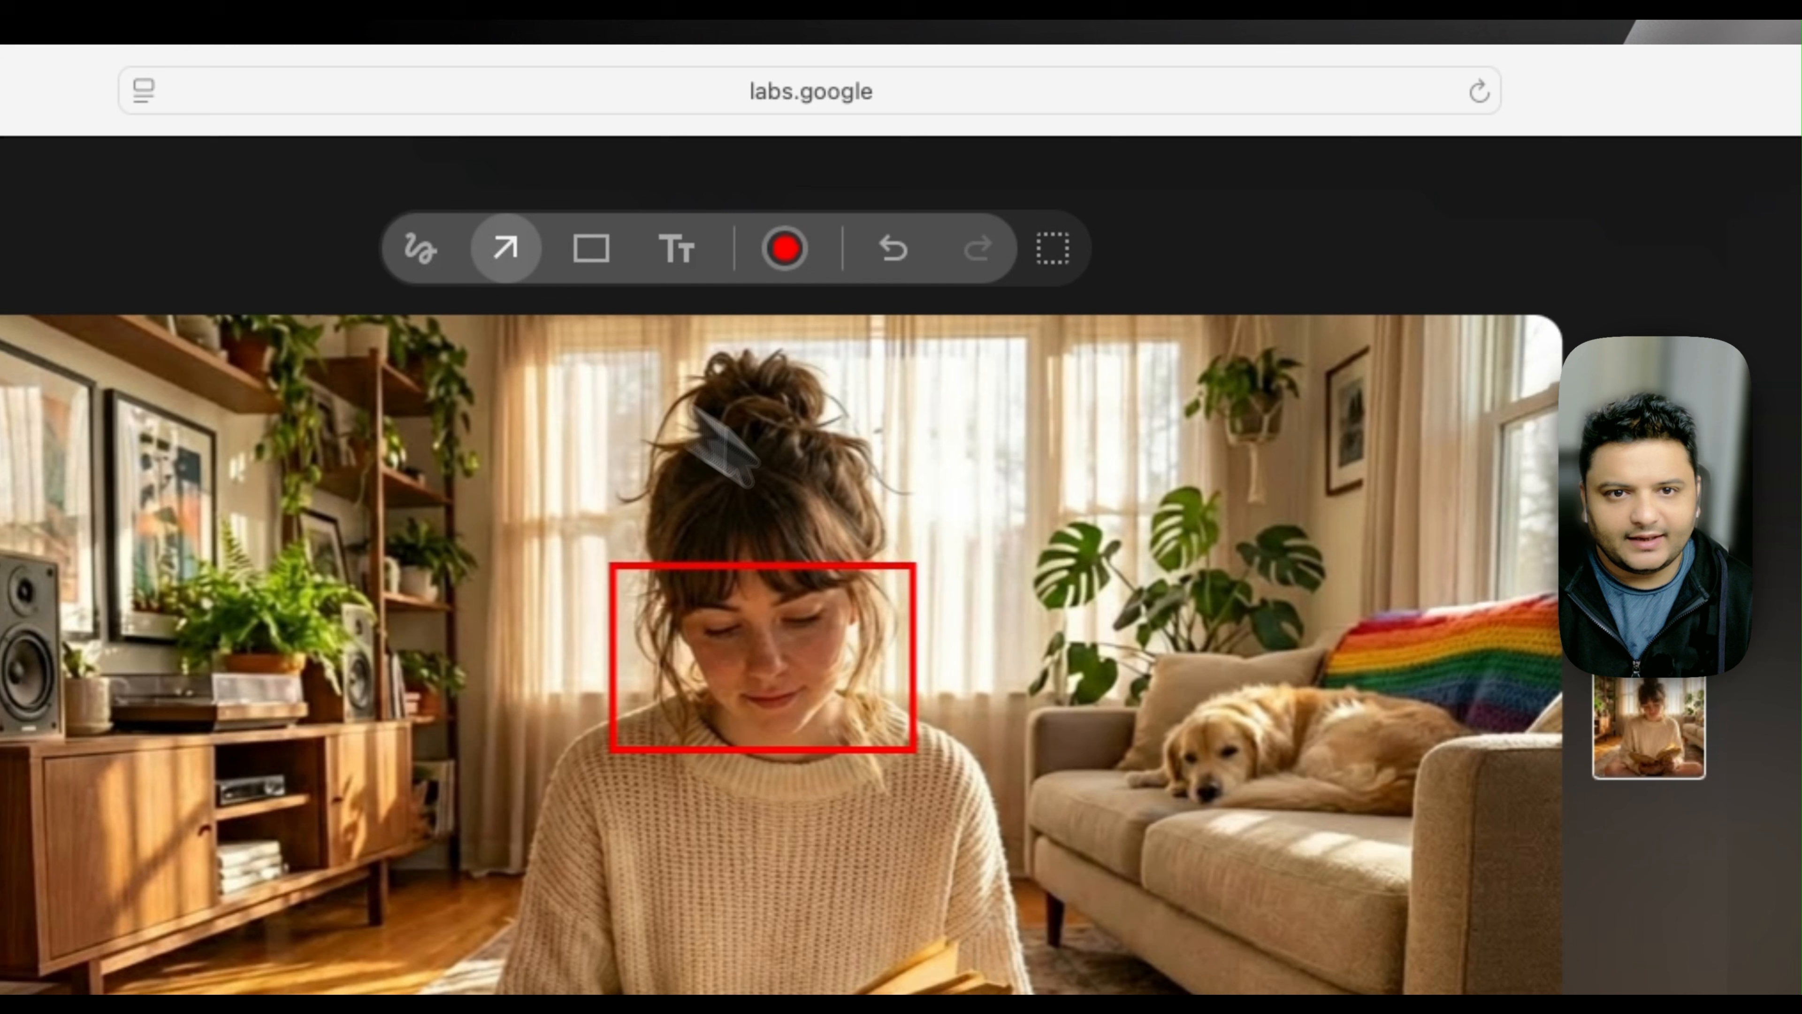
left_click_drag(1079, 494, 921, 627)
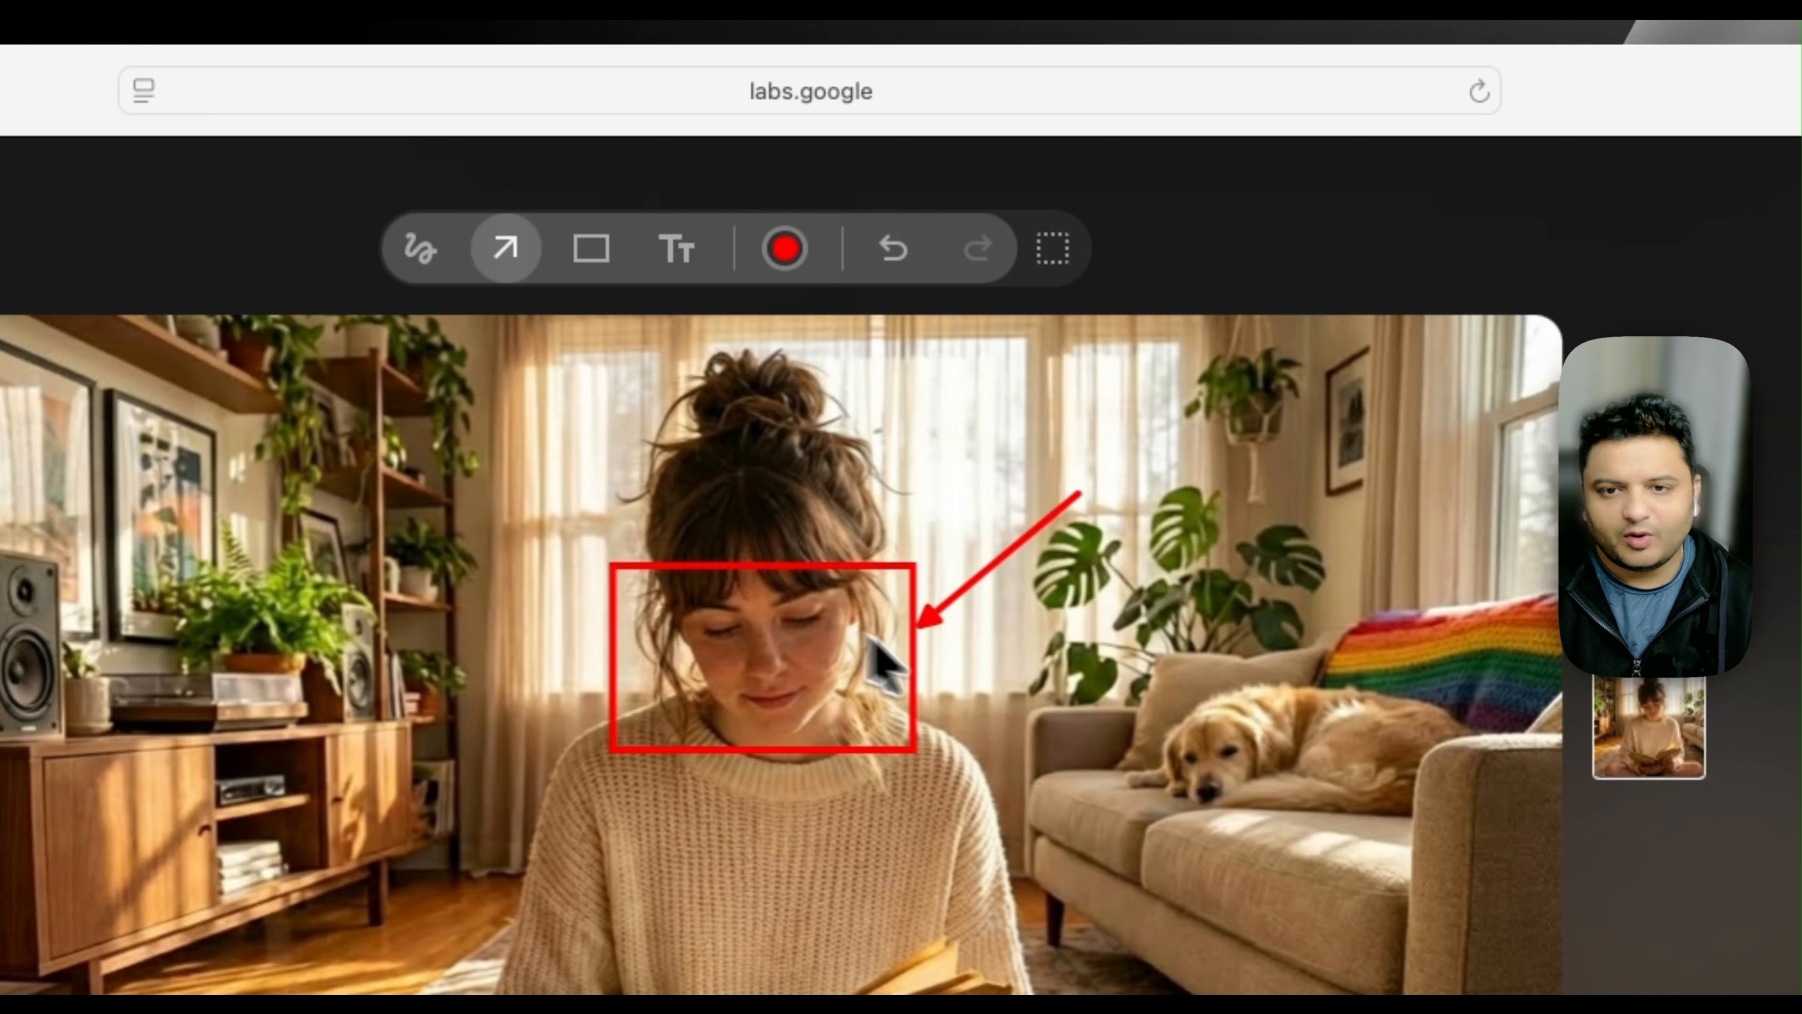
Add the text annotation "make the woman look towards the camera" at the tail of the arrow.
left_click(670, 262)
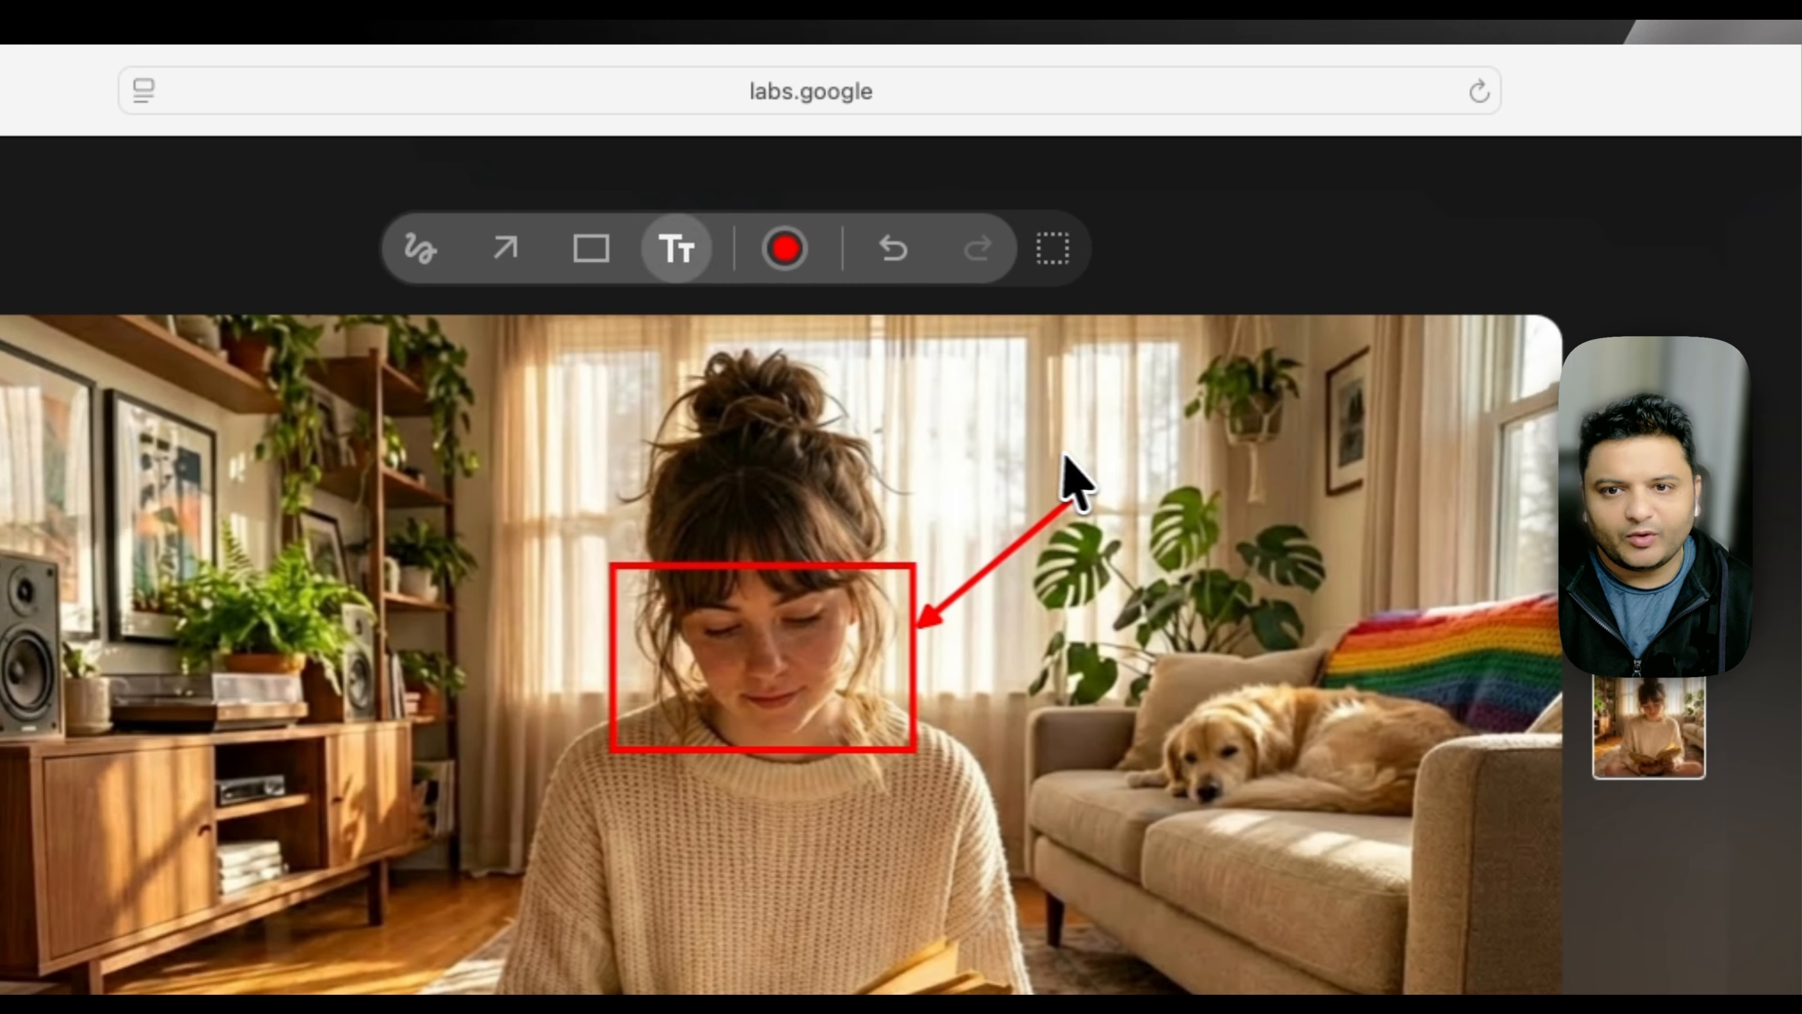
left_click(1241, 526)
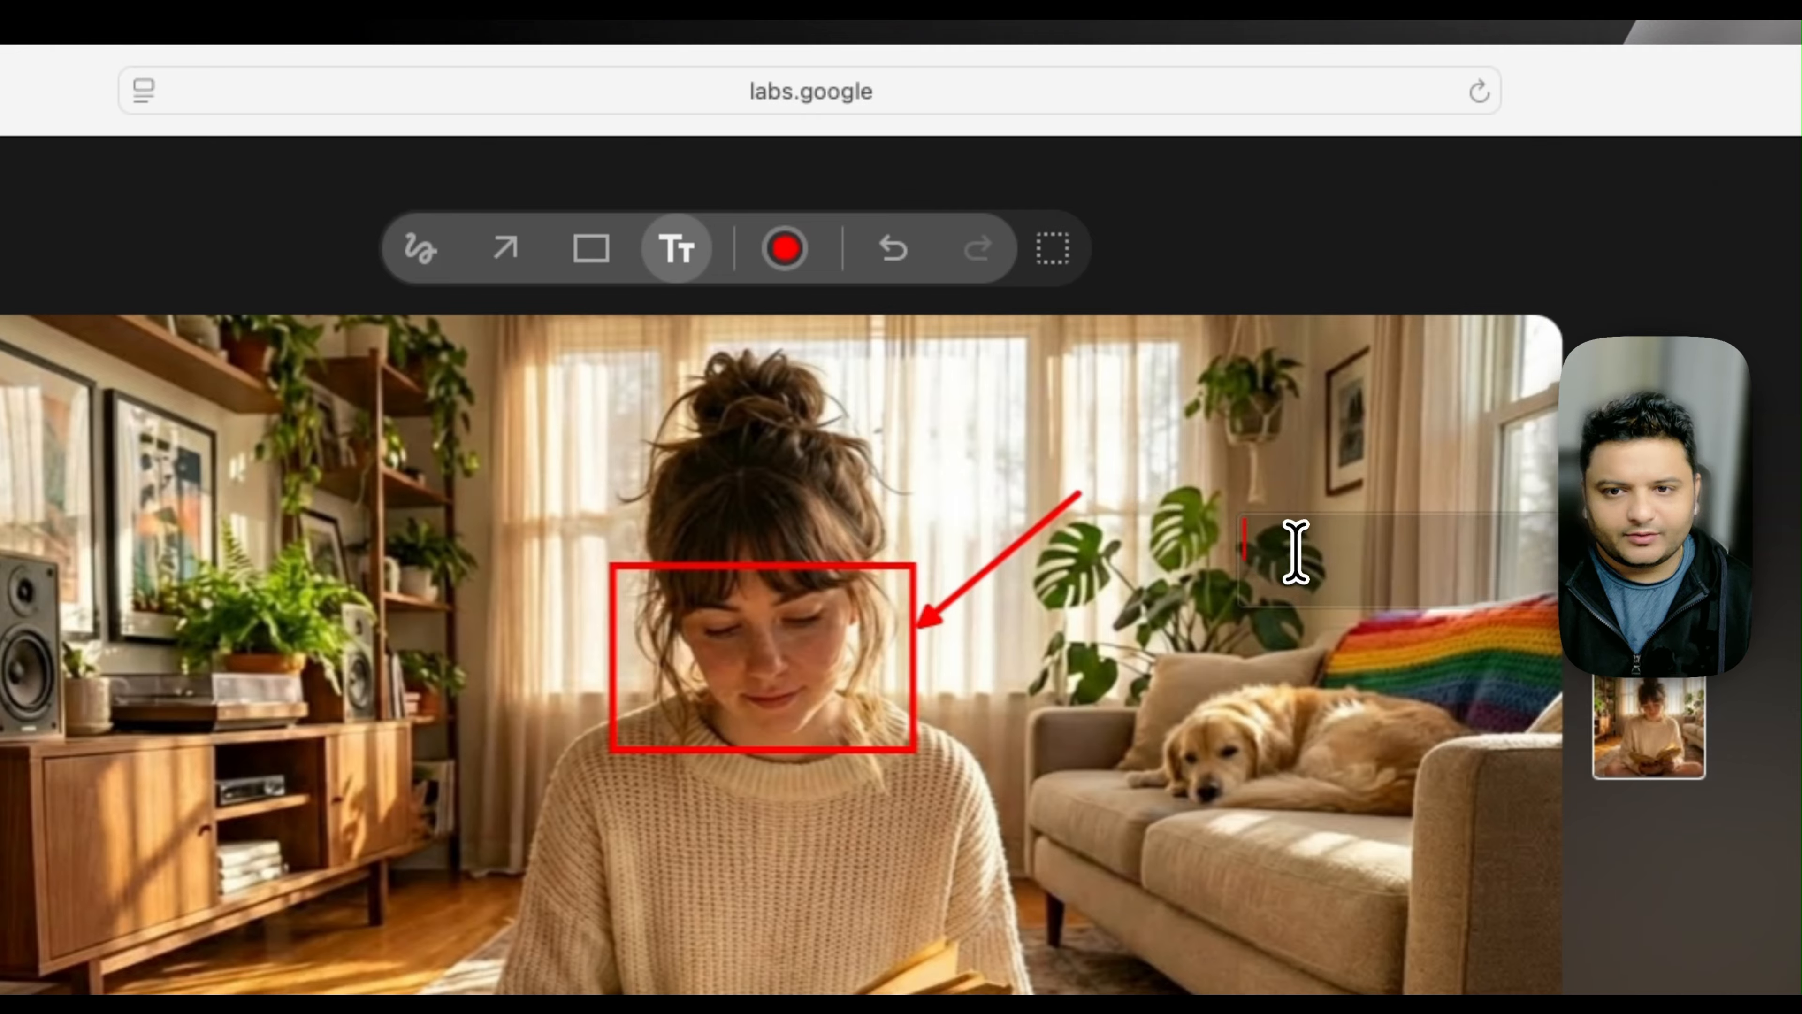
type("make the wom")
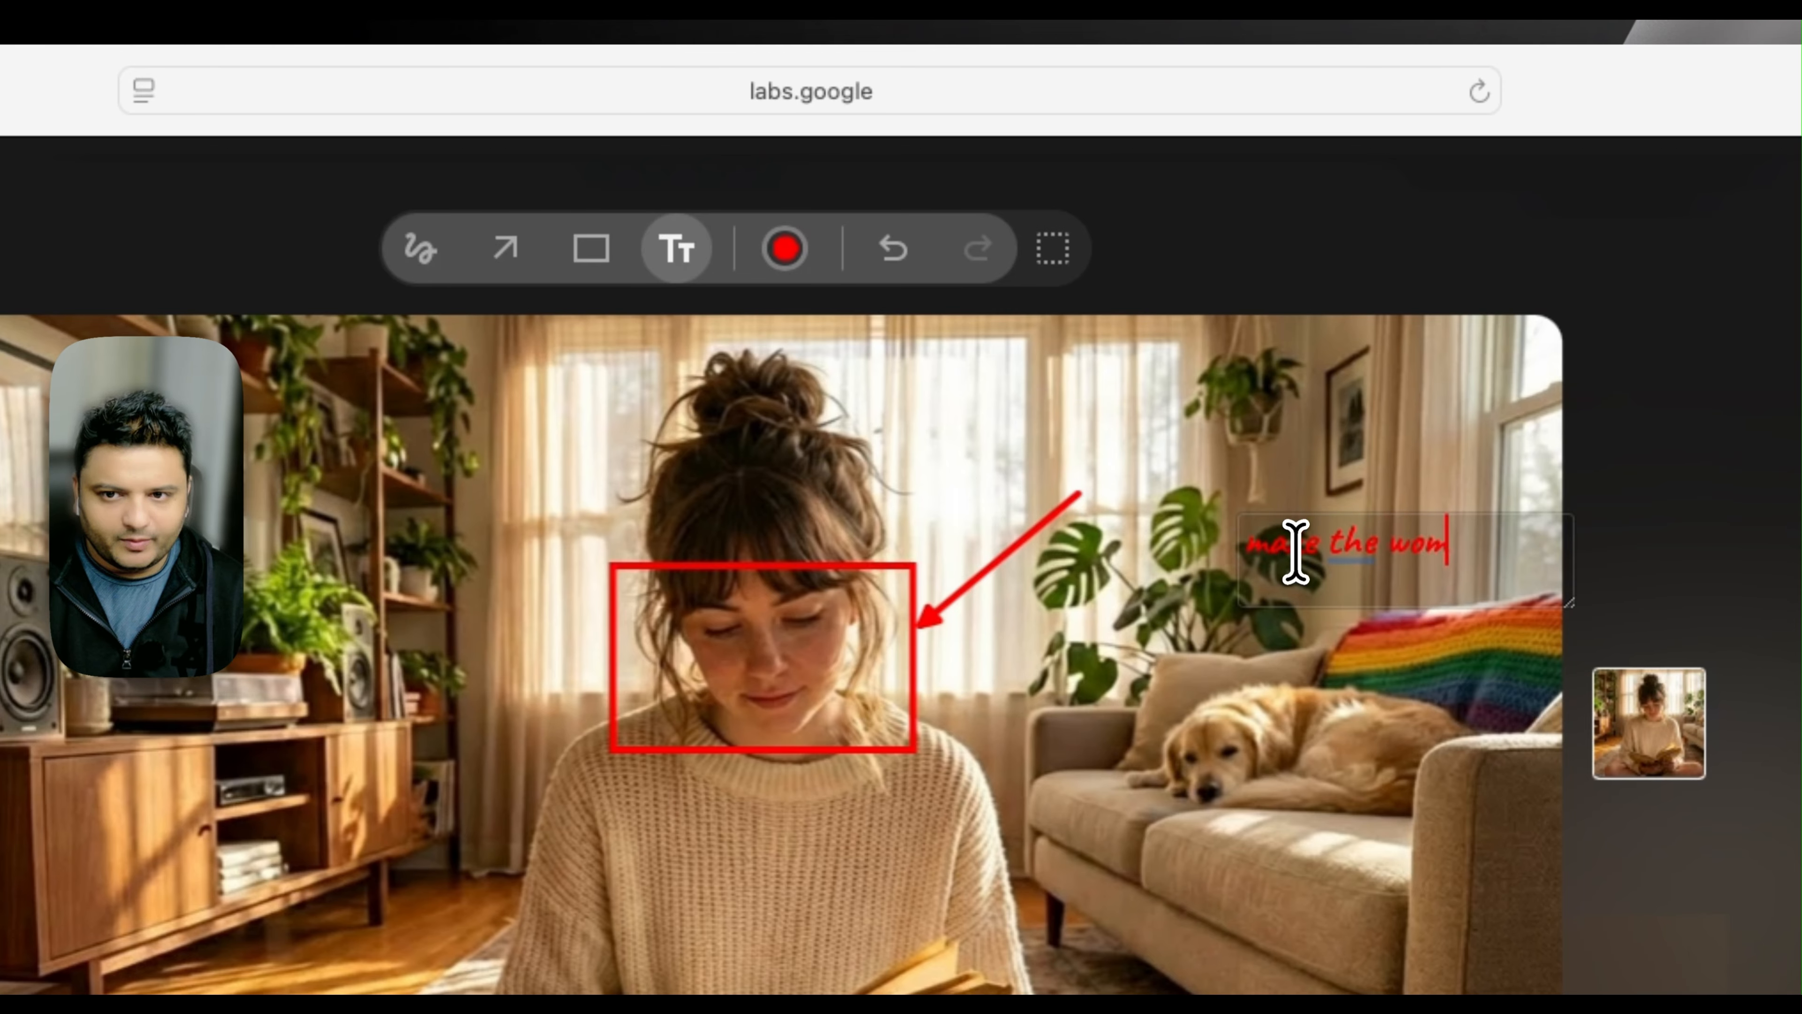
type("an look towards")
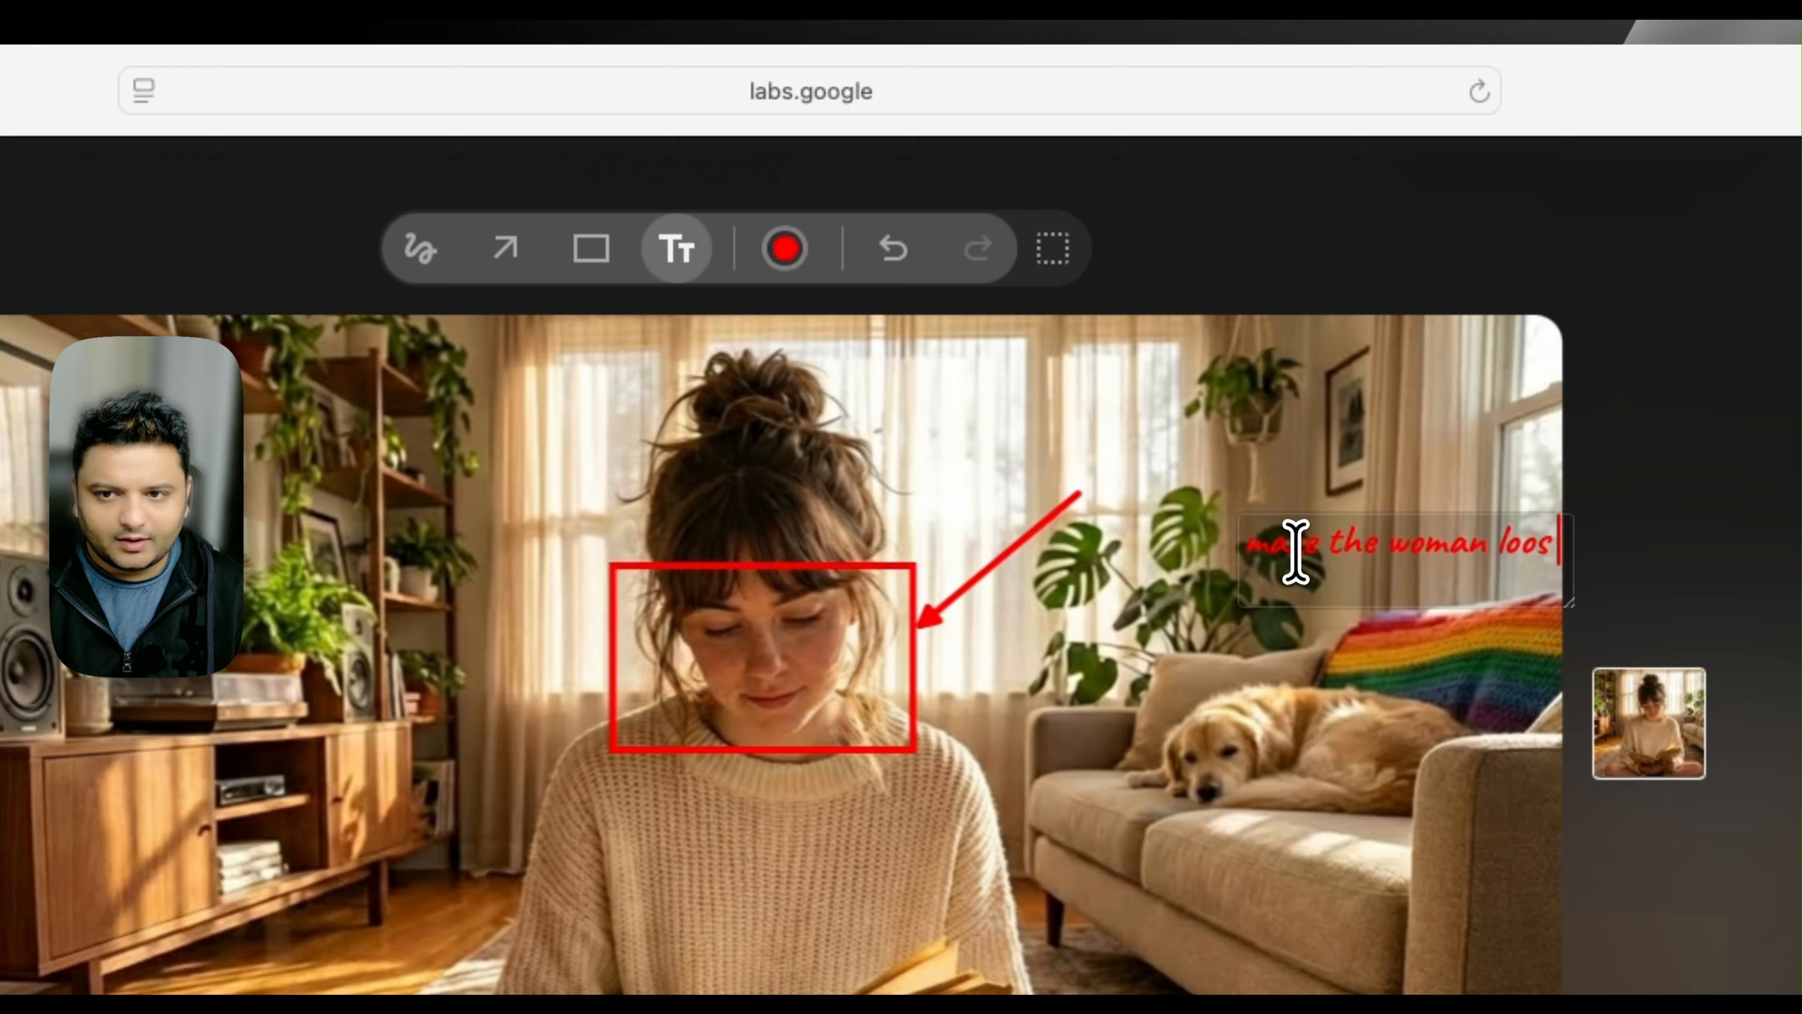
type(" the camera")
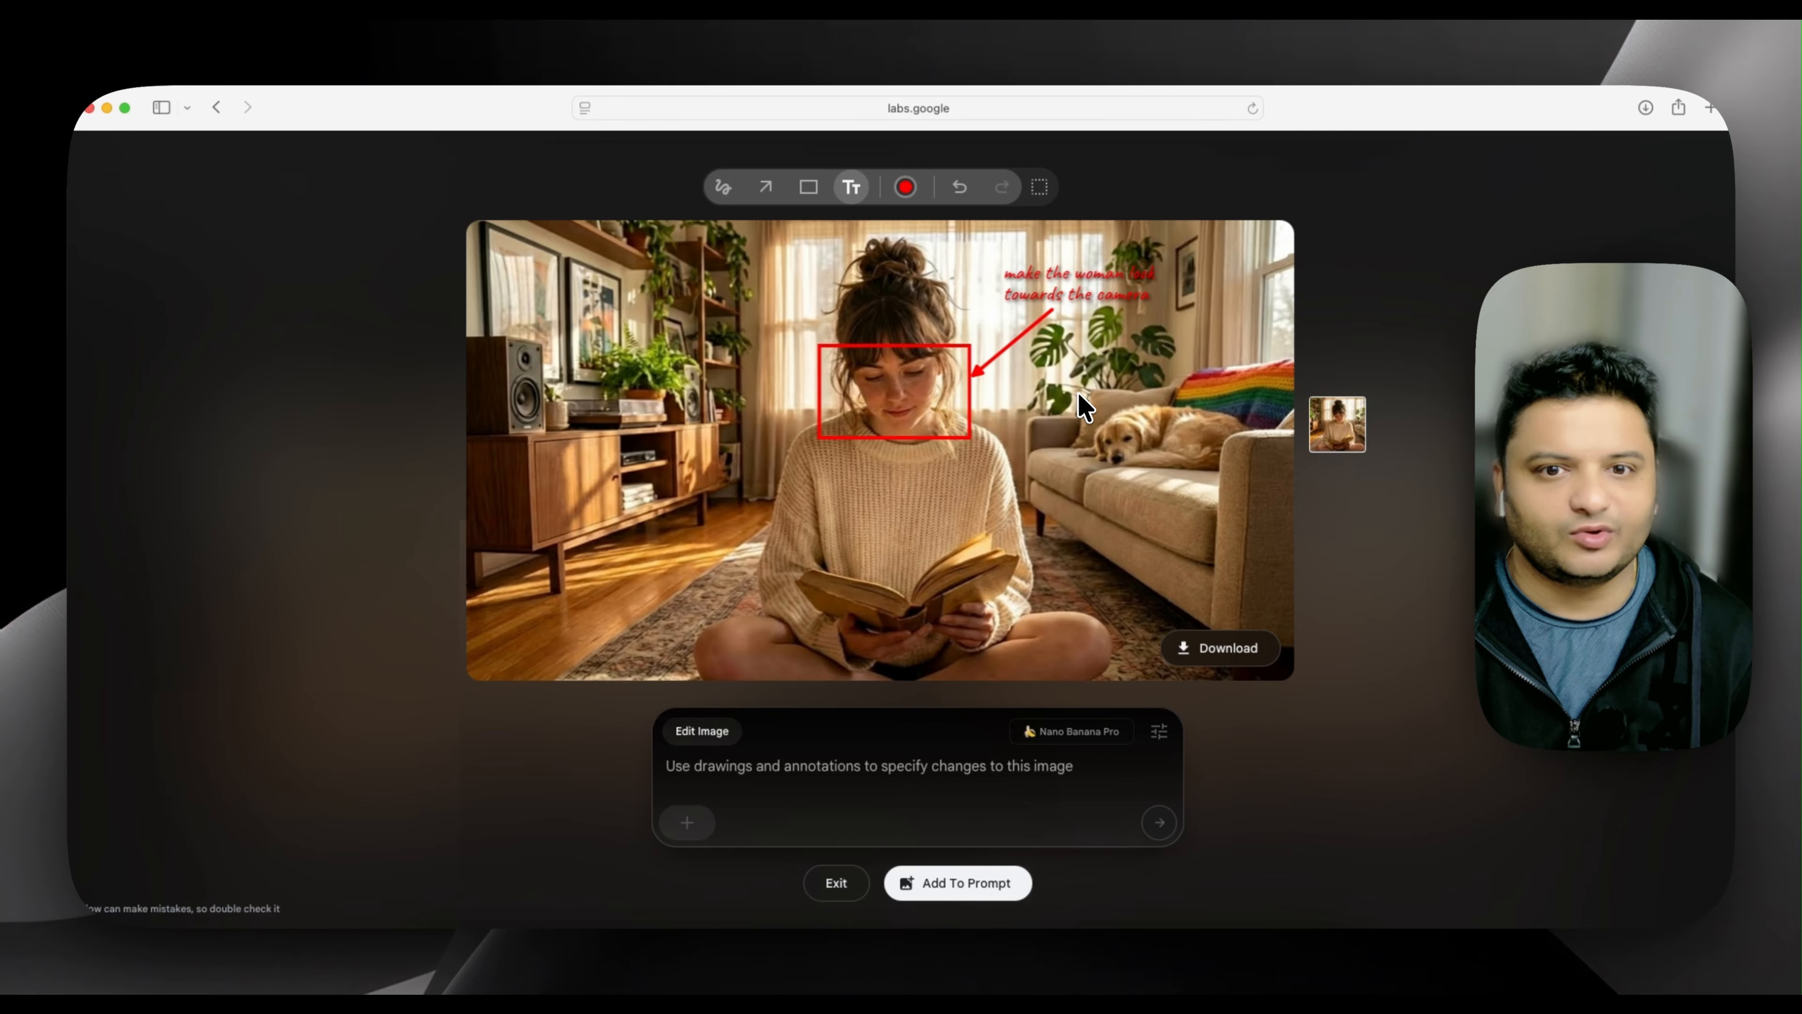
Submit the edit prompt "follow edit instructions on the annotation".
left_click(950, 772)
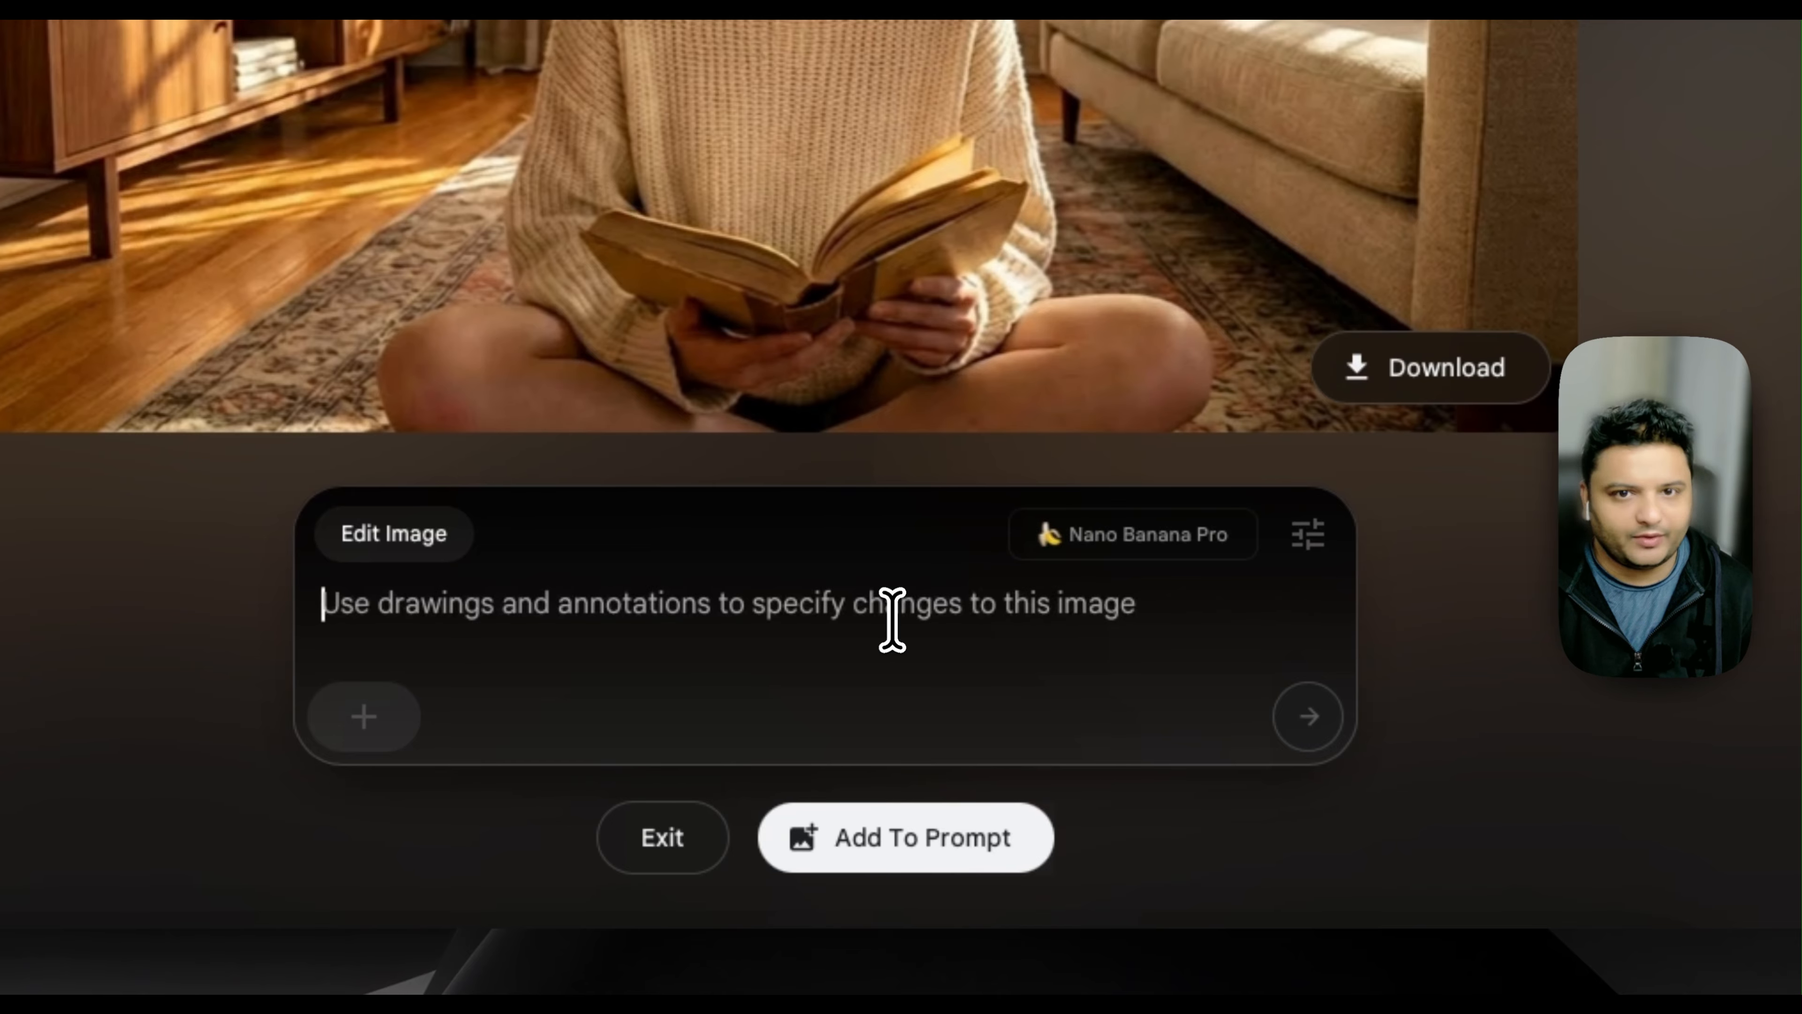
type("follow edit instructions on the annotation")
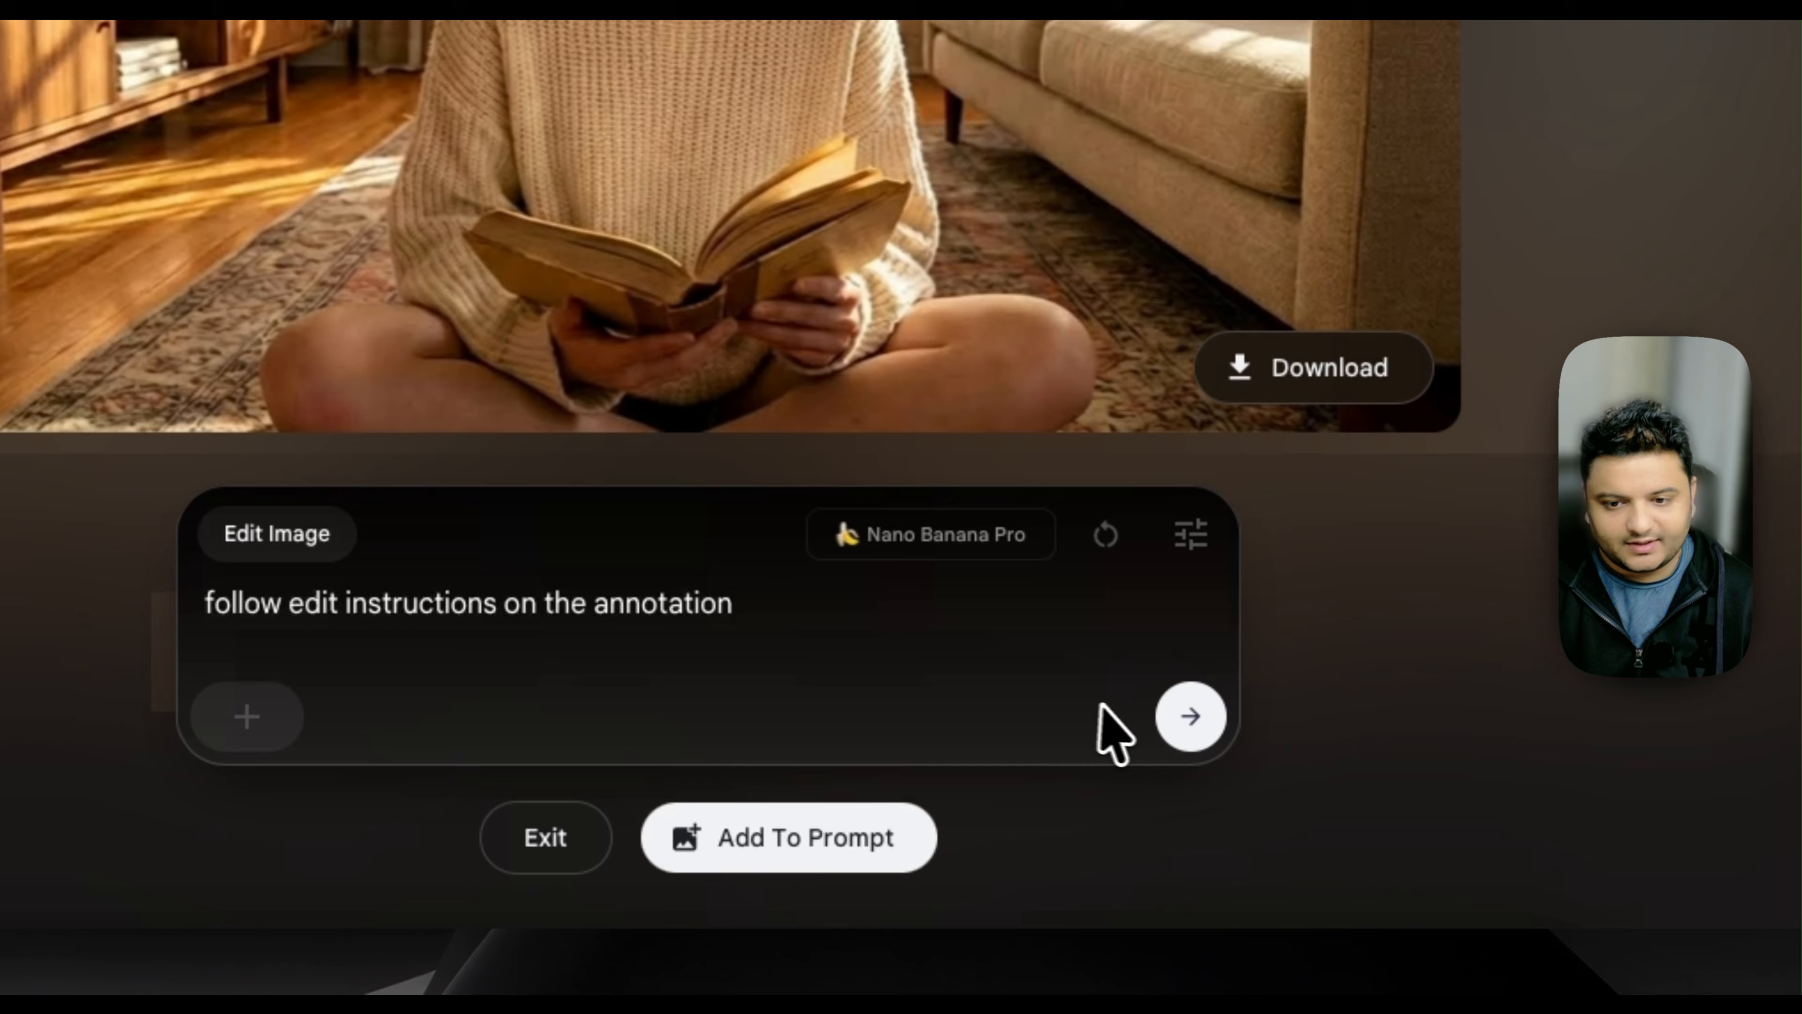
left_click(1189, 717)
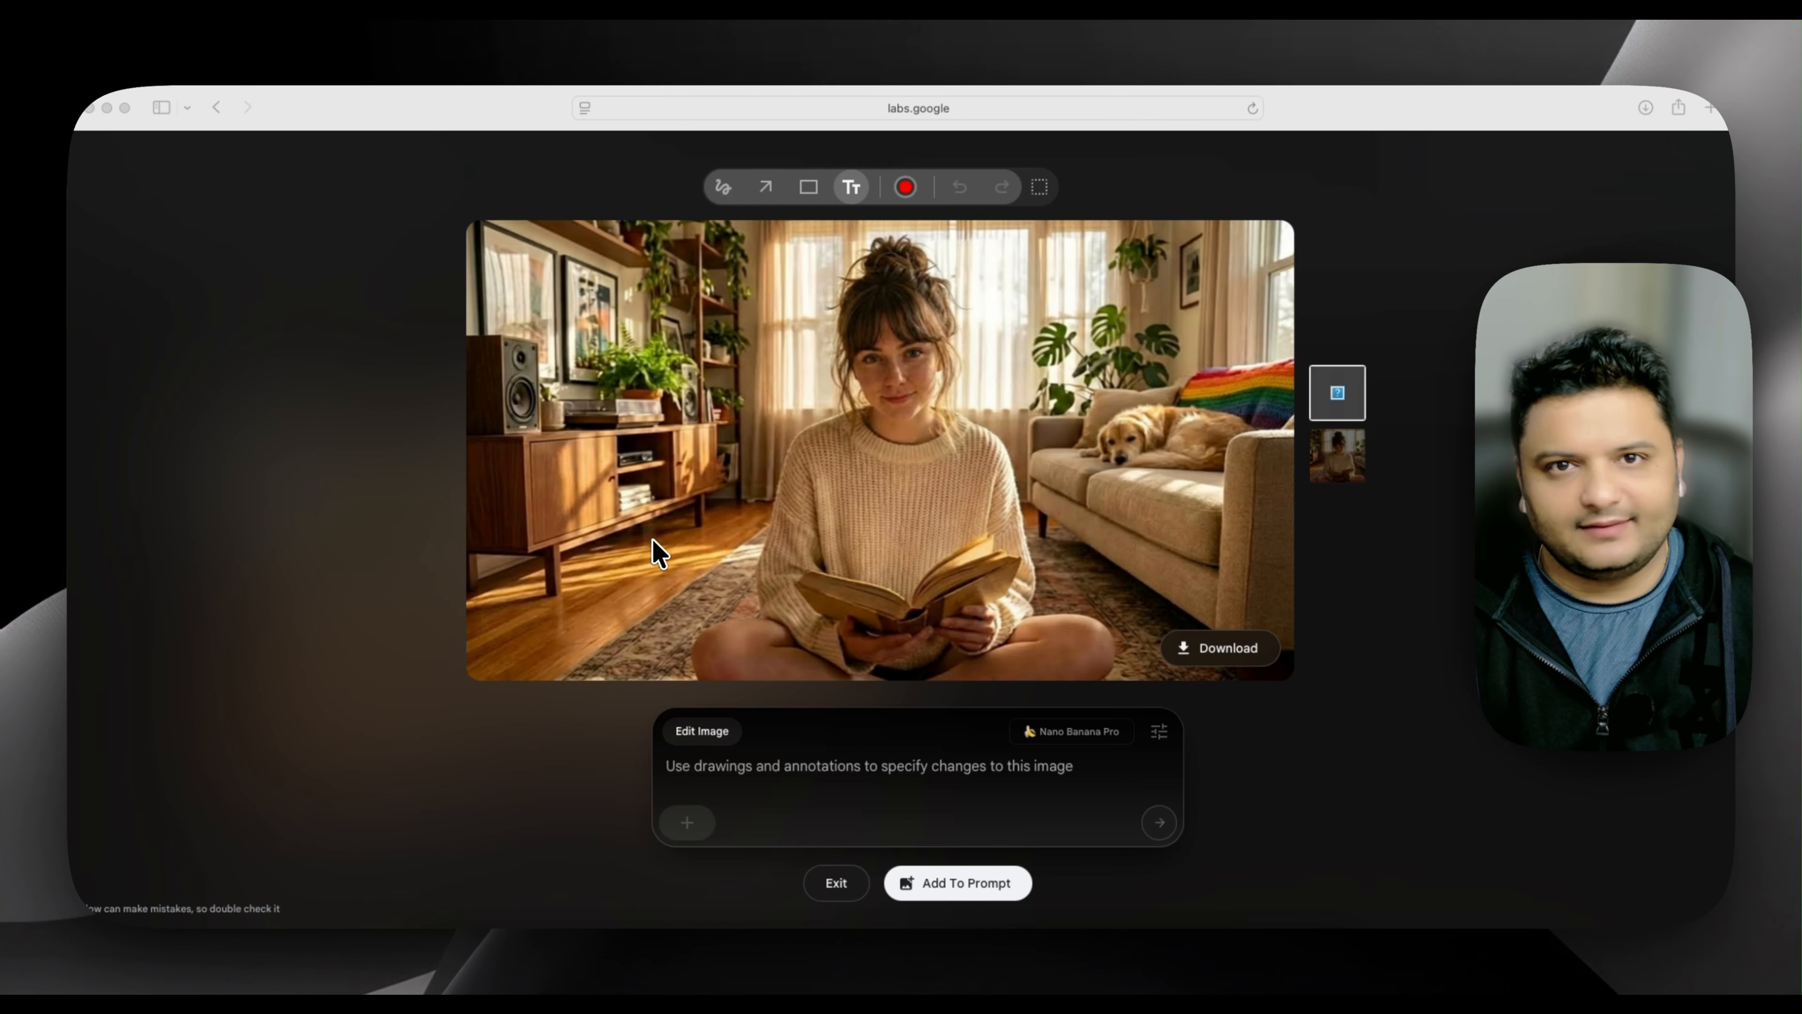
Submit the edit prompt "outpaint the image from all sides" for the image of the woman facing the camera.
left_click(843, 766)
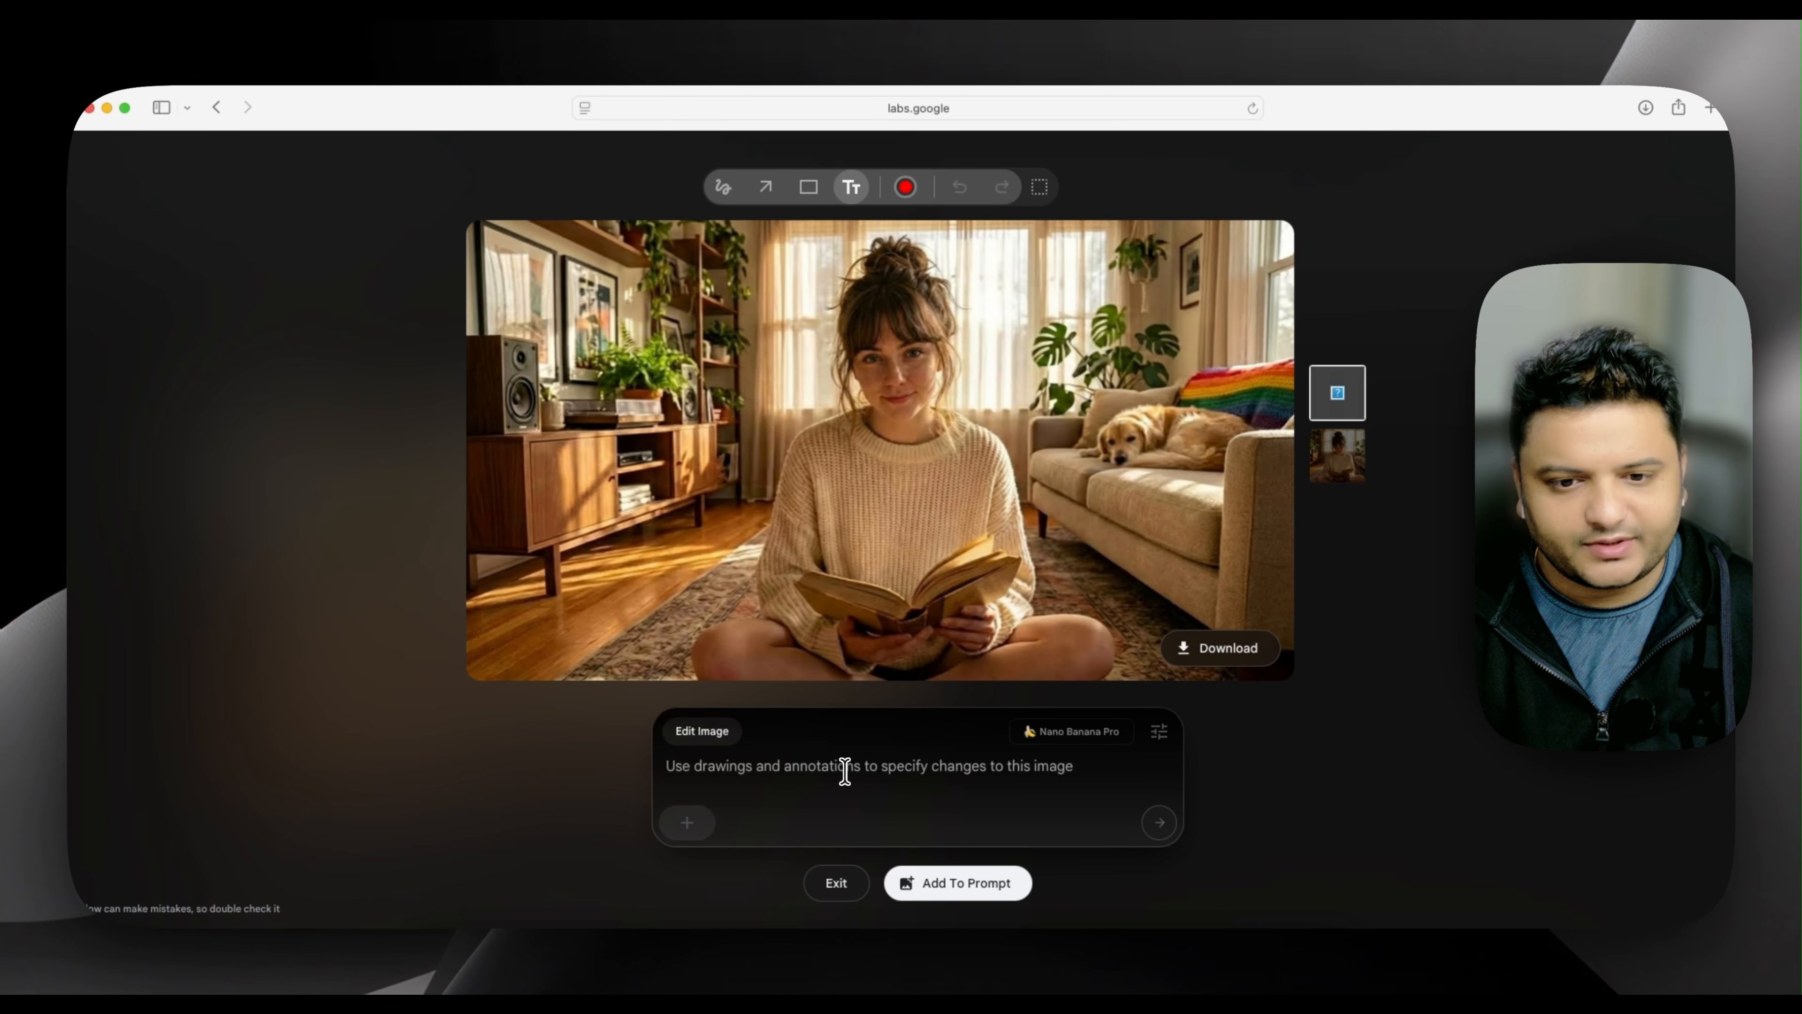
type("outpatient he")
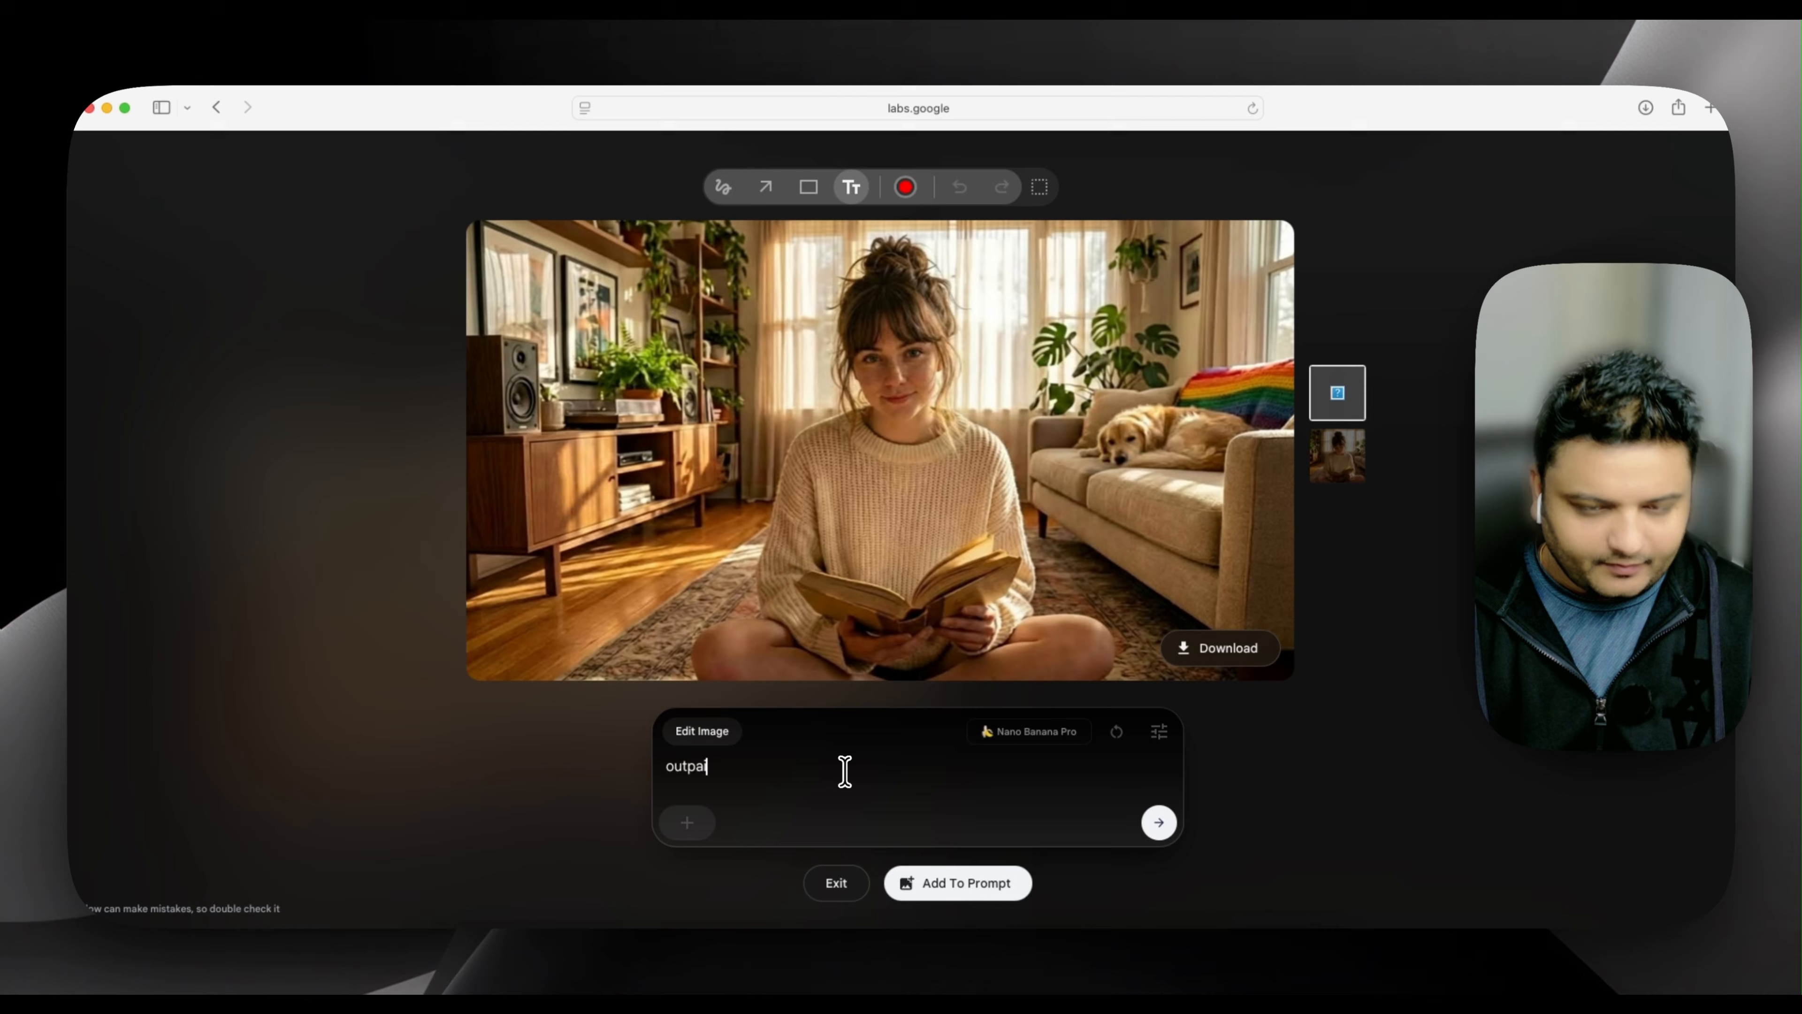
key("BackSpace")
key("BackSpace")
key("BackSpace")
key("BackSpace")
key("BackSpace")
key("BackSpace")
key("BackSpace")
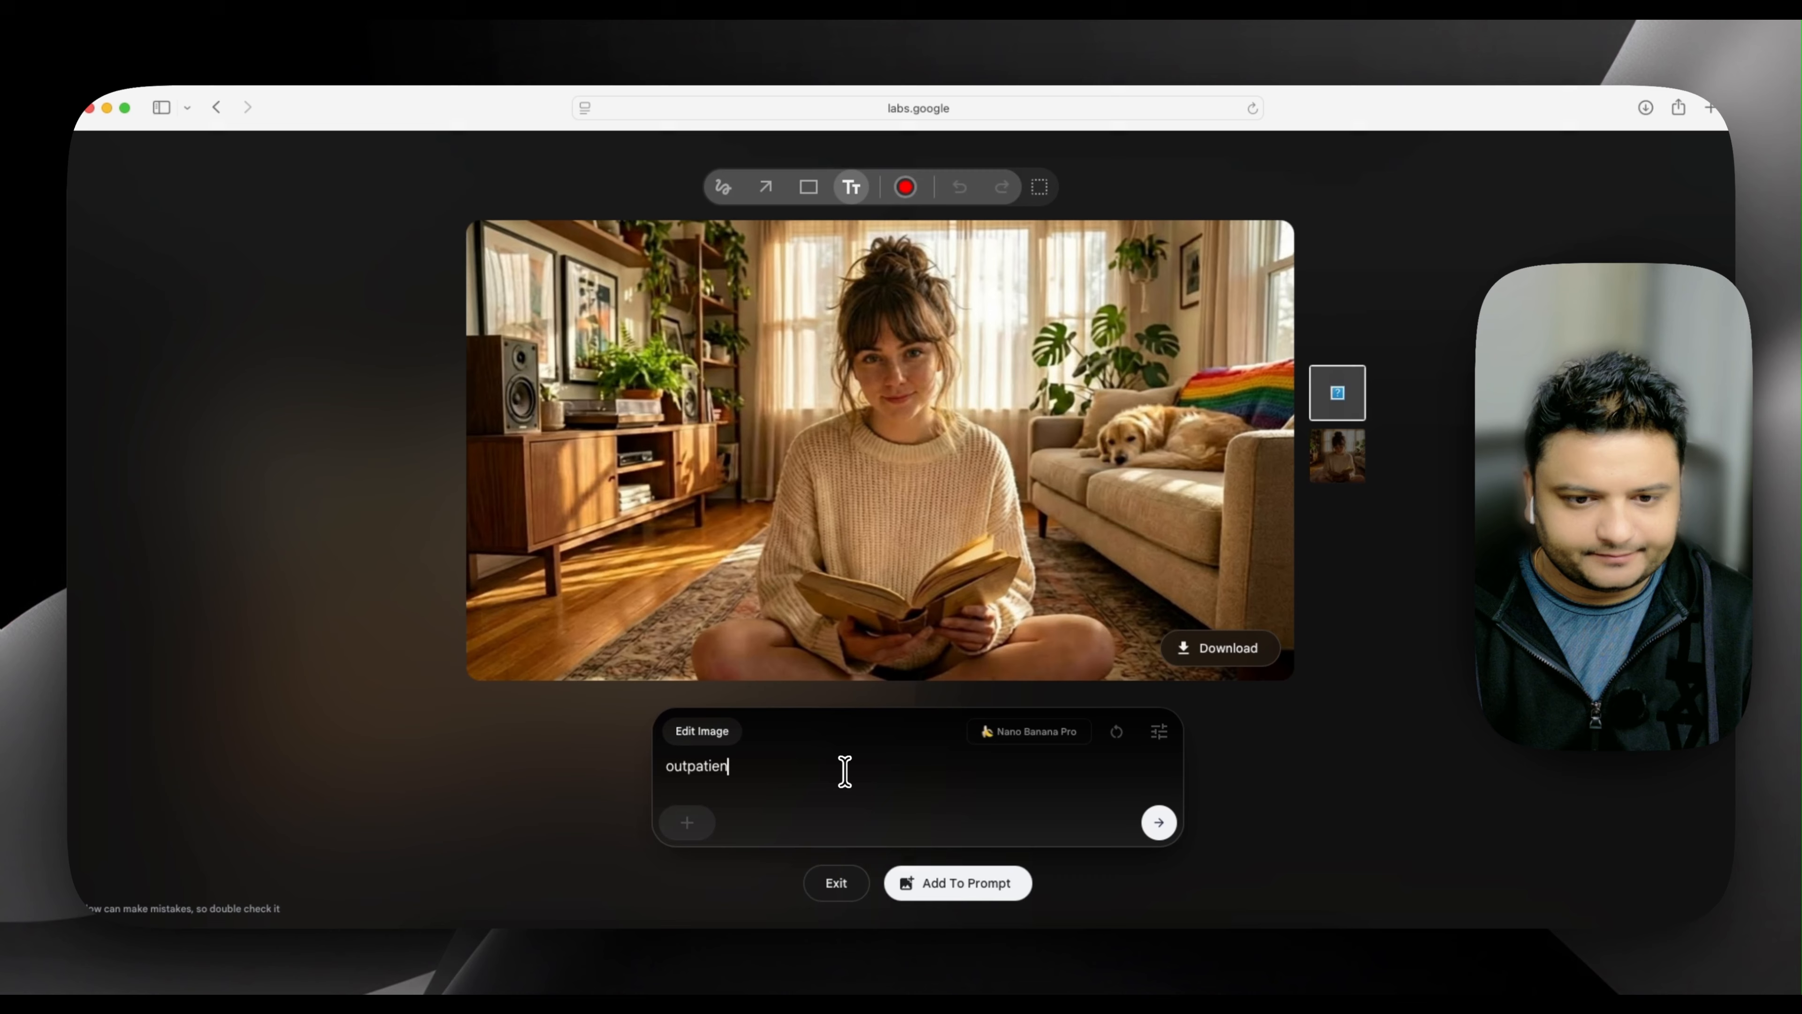
type("int th ima")
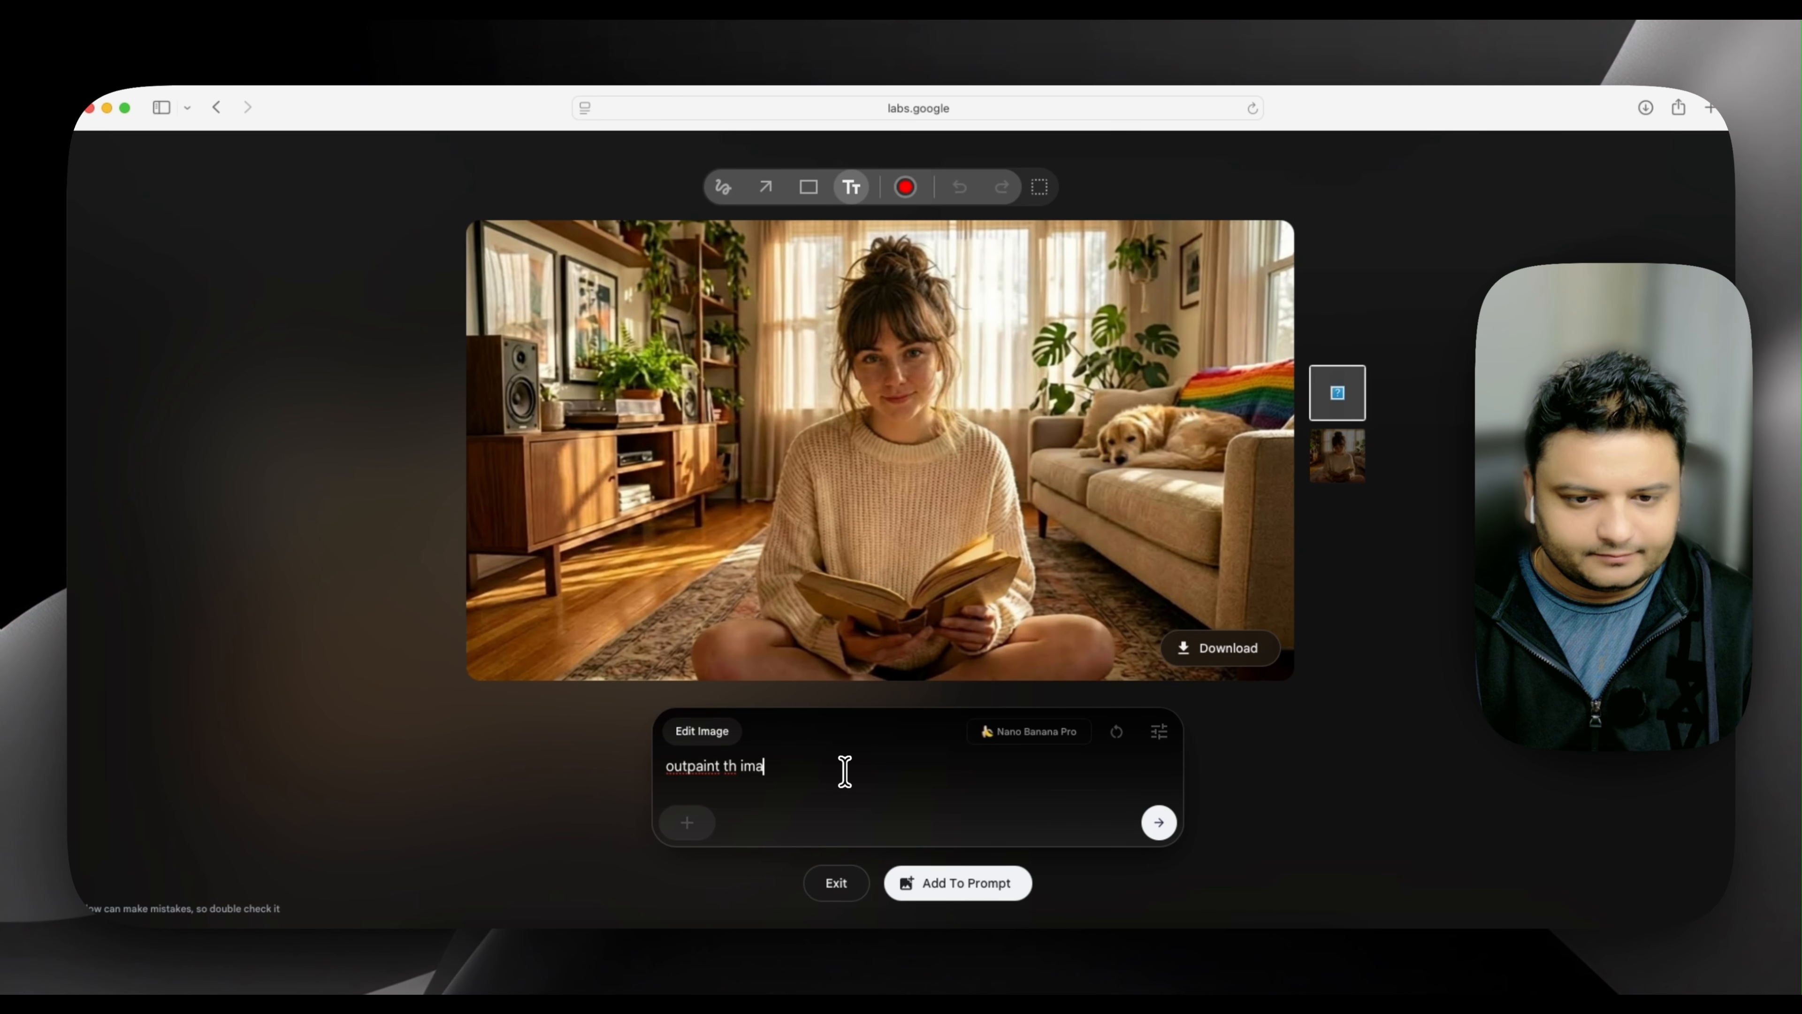
key("BackSpace")
key("BackSpace")
key("BackSpace")
type("e image fro")
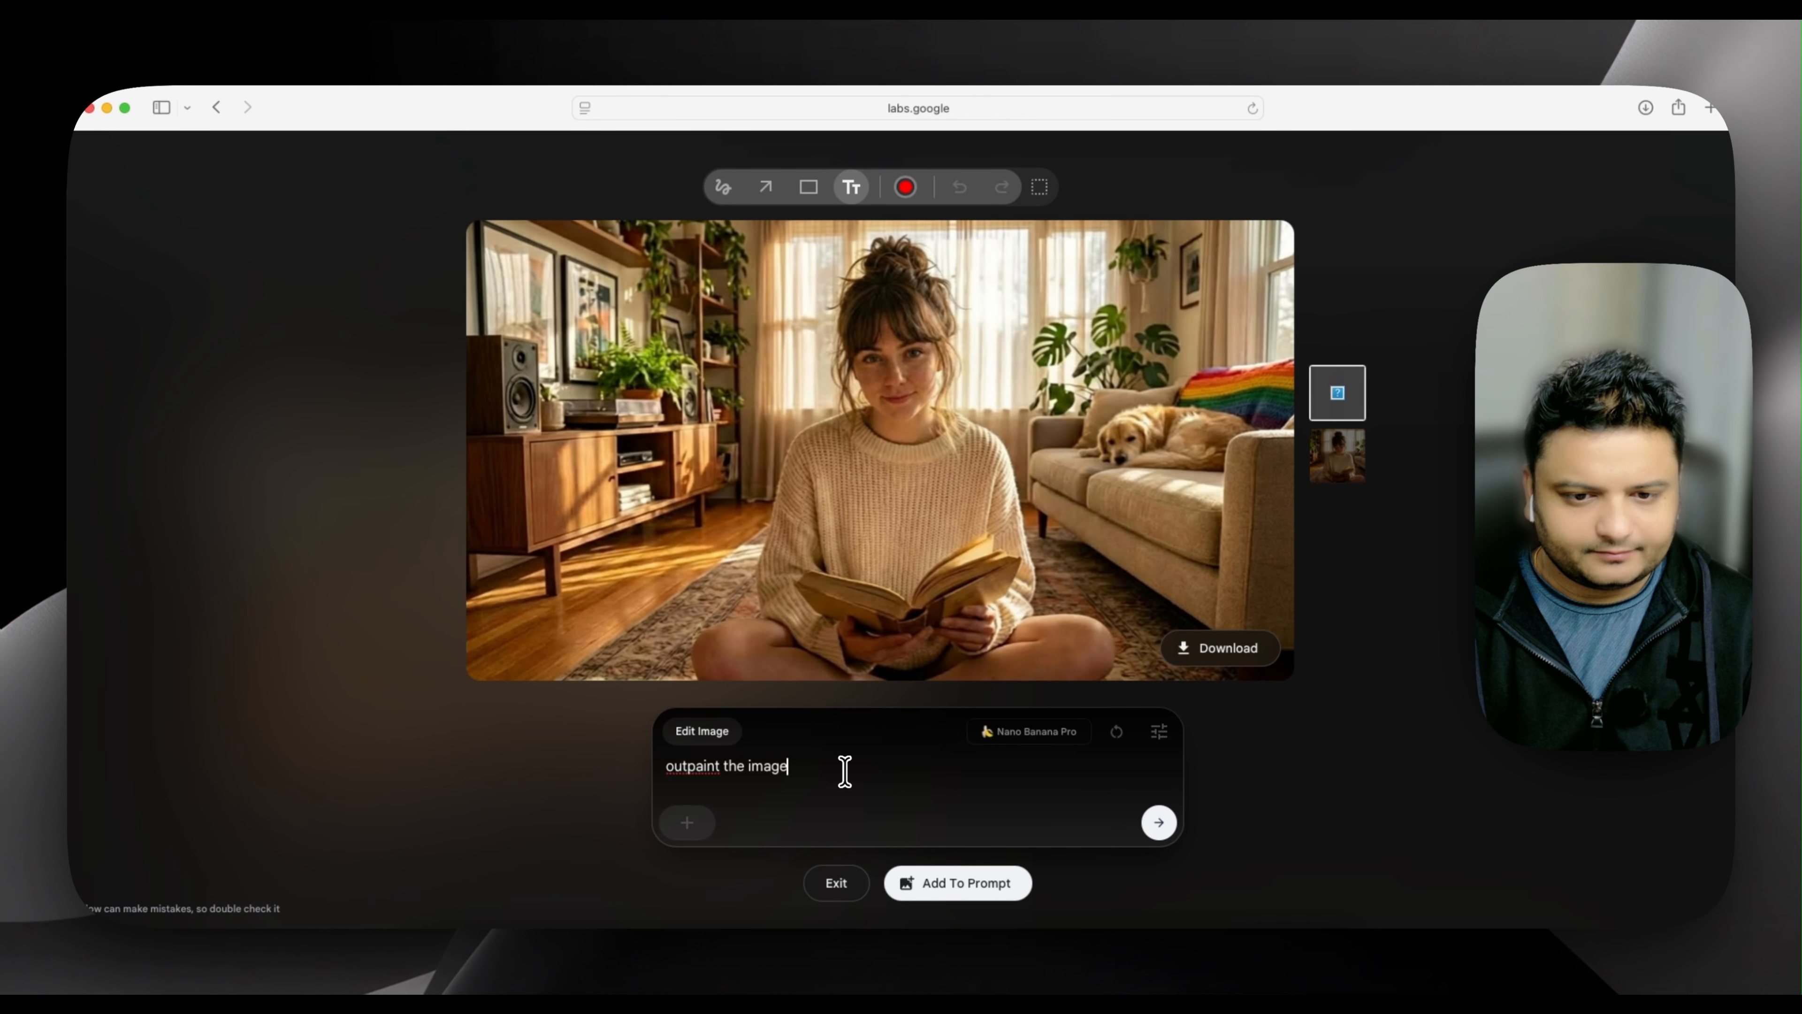
type("m all sides")
key("Return")
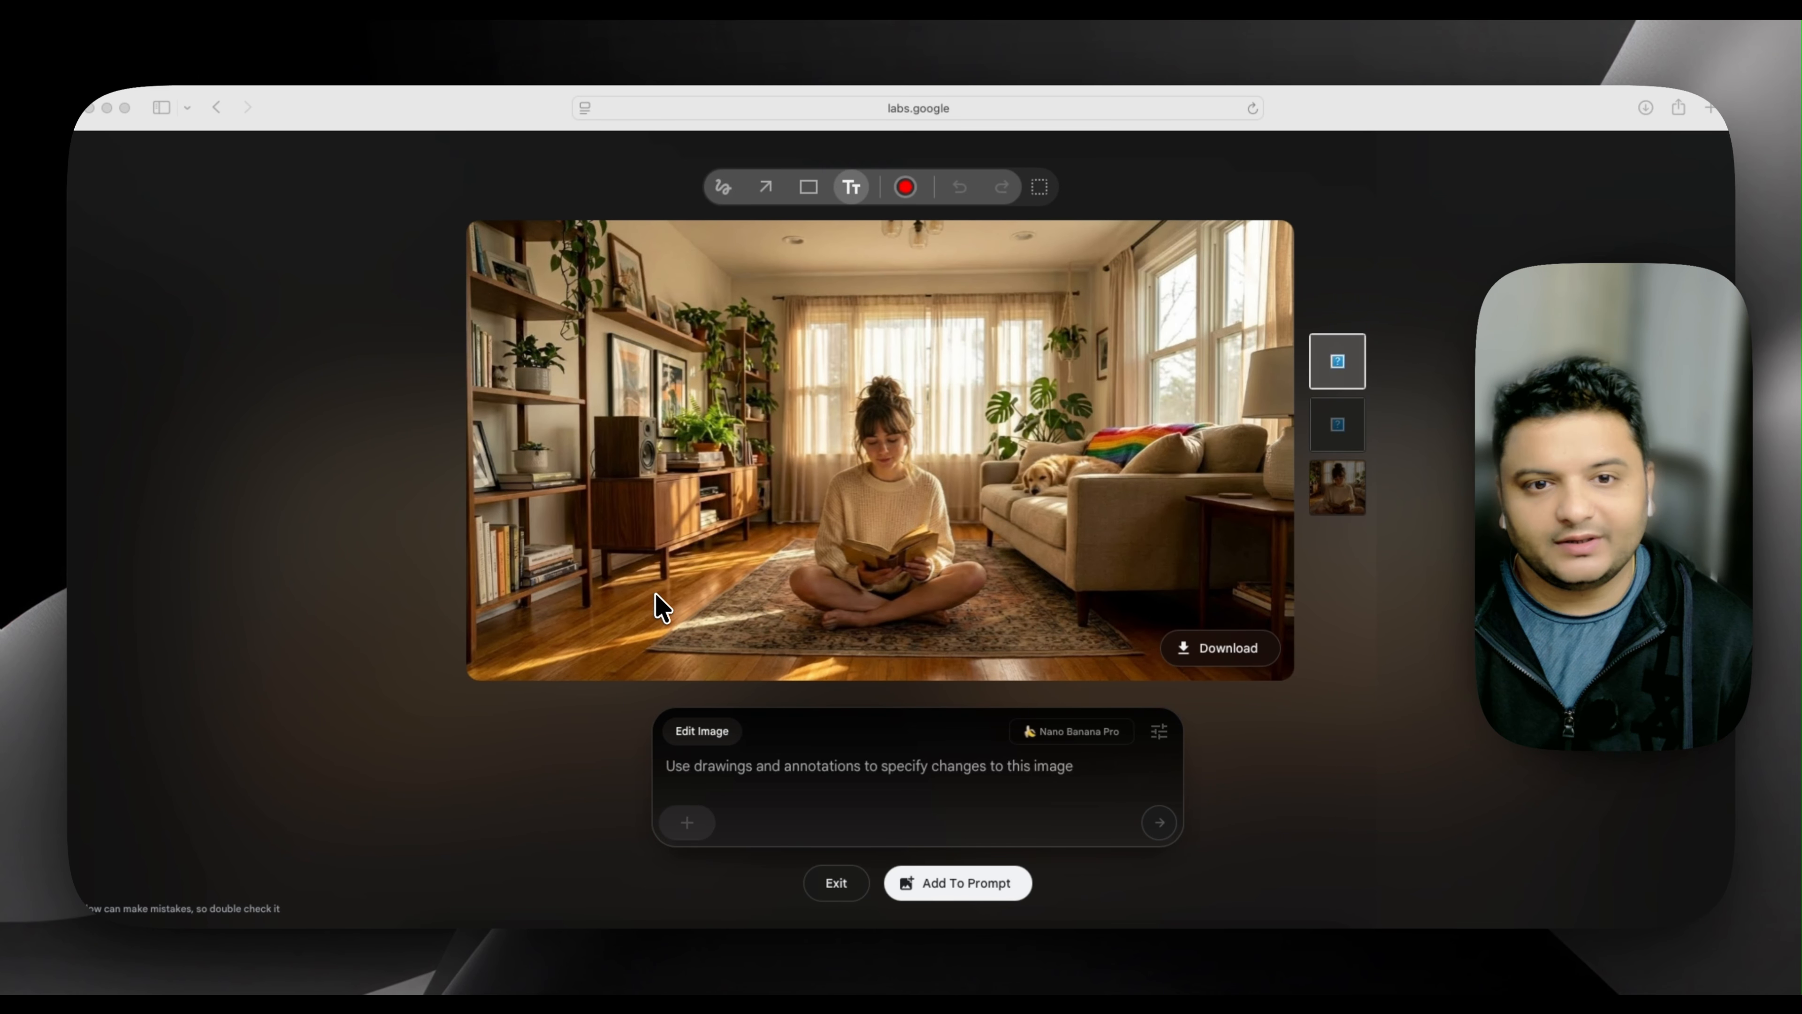
Reopen the first golden retriever image and submit the edit prompt "outpaint the image from the right side only".
left_click(1348, 505)
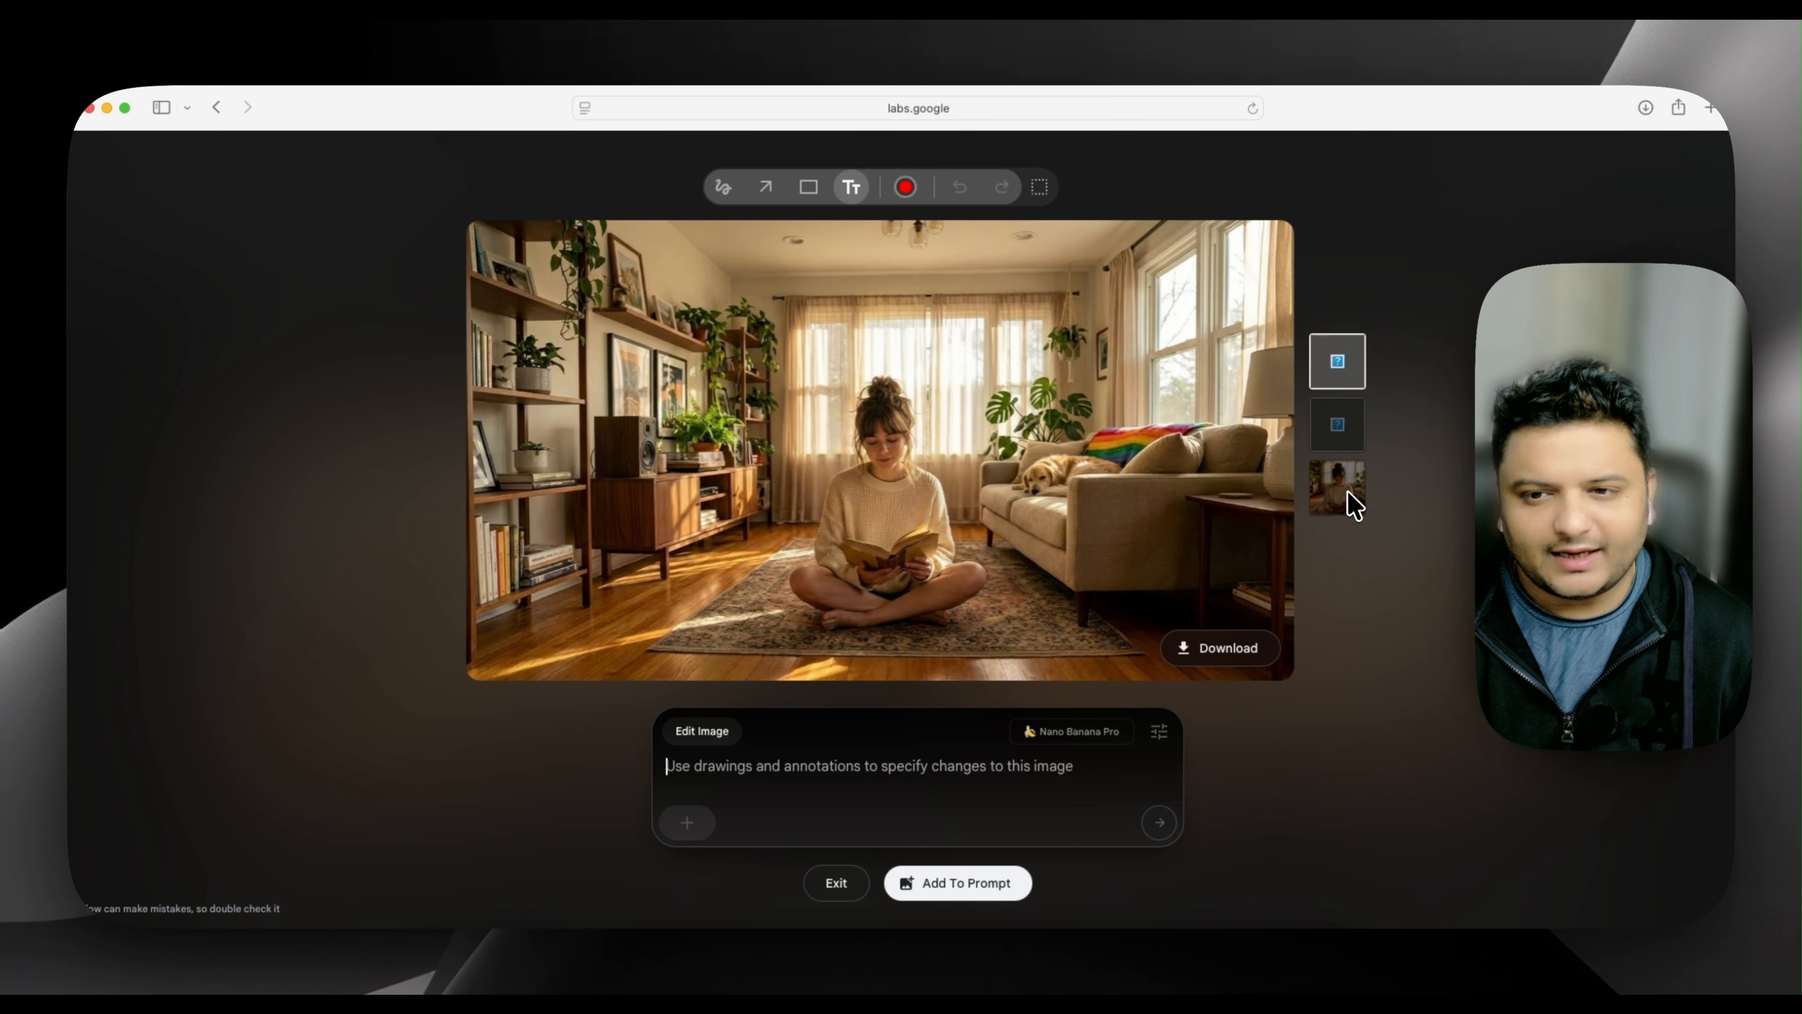
left_click(935, 772)
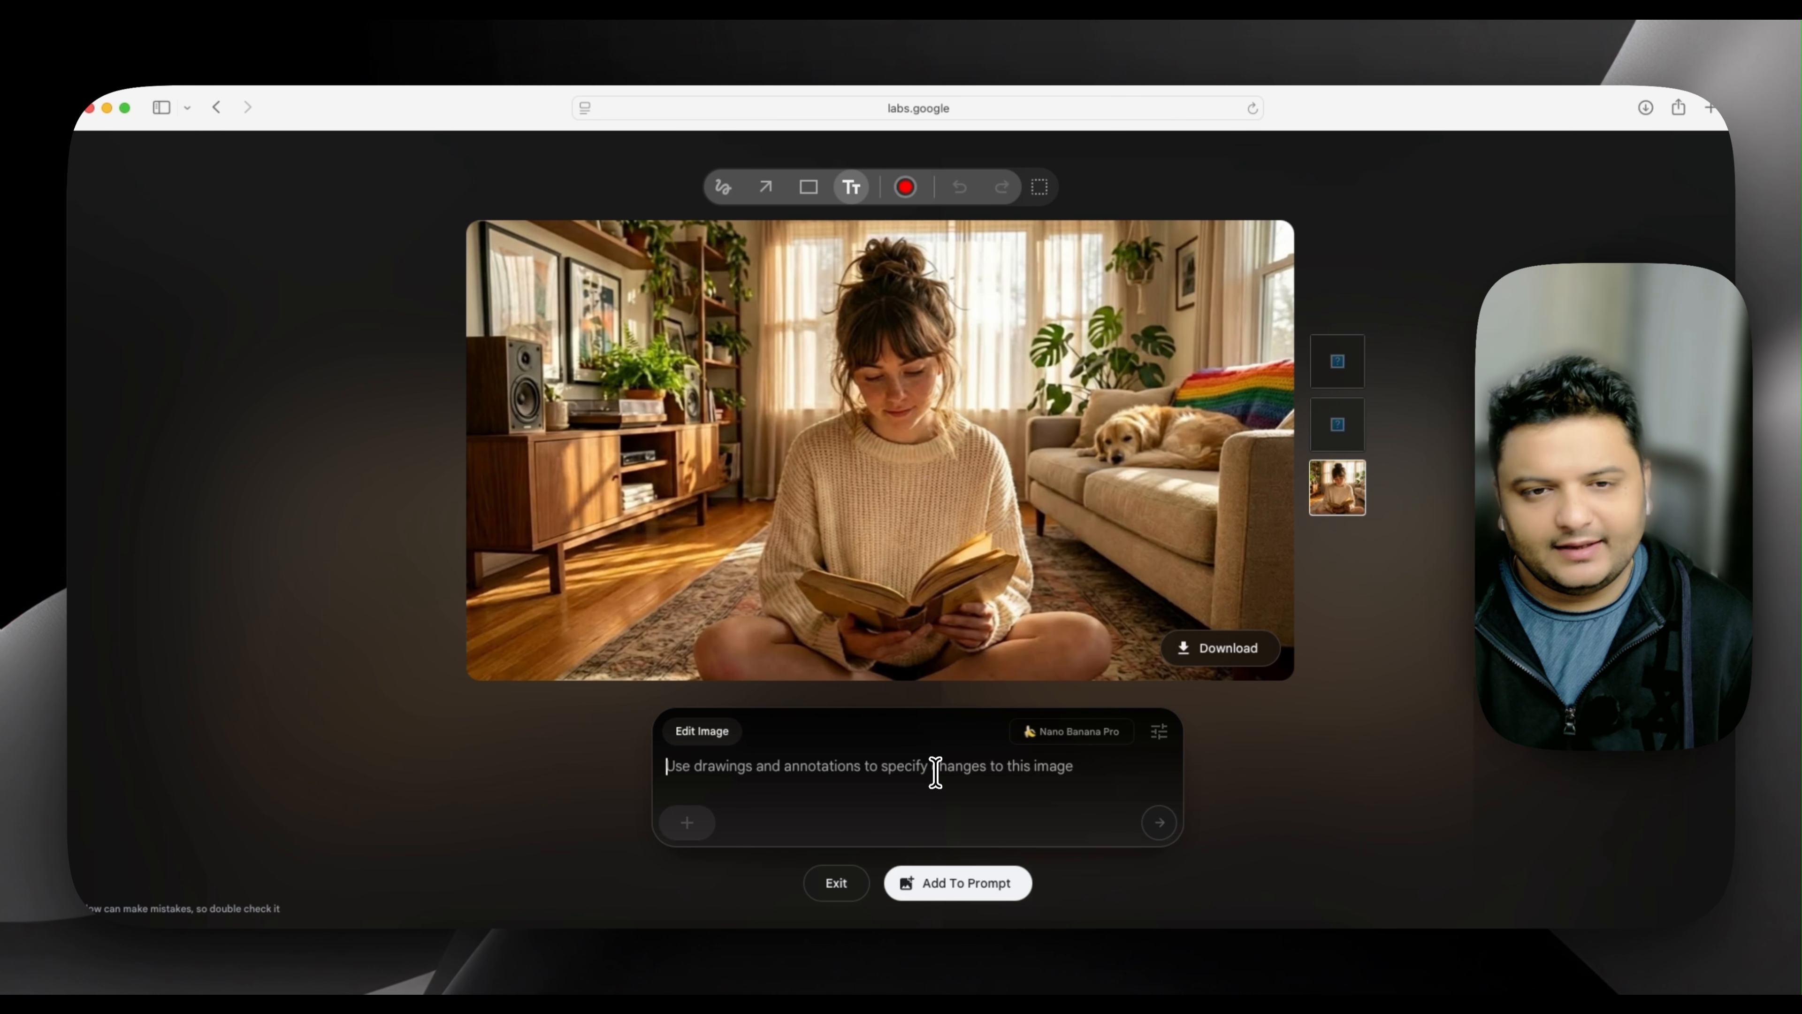
type("out")
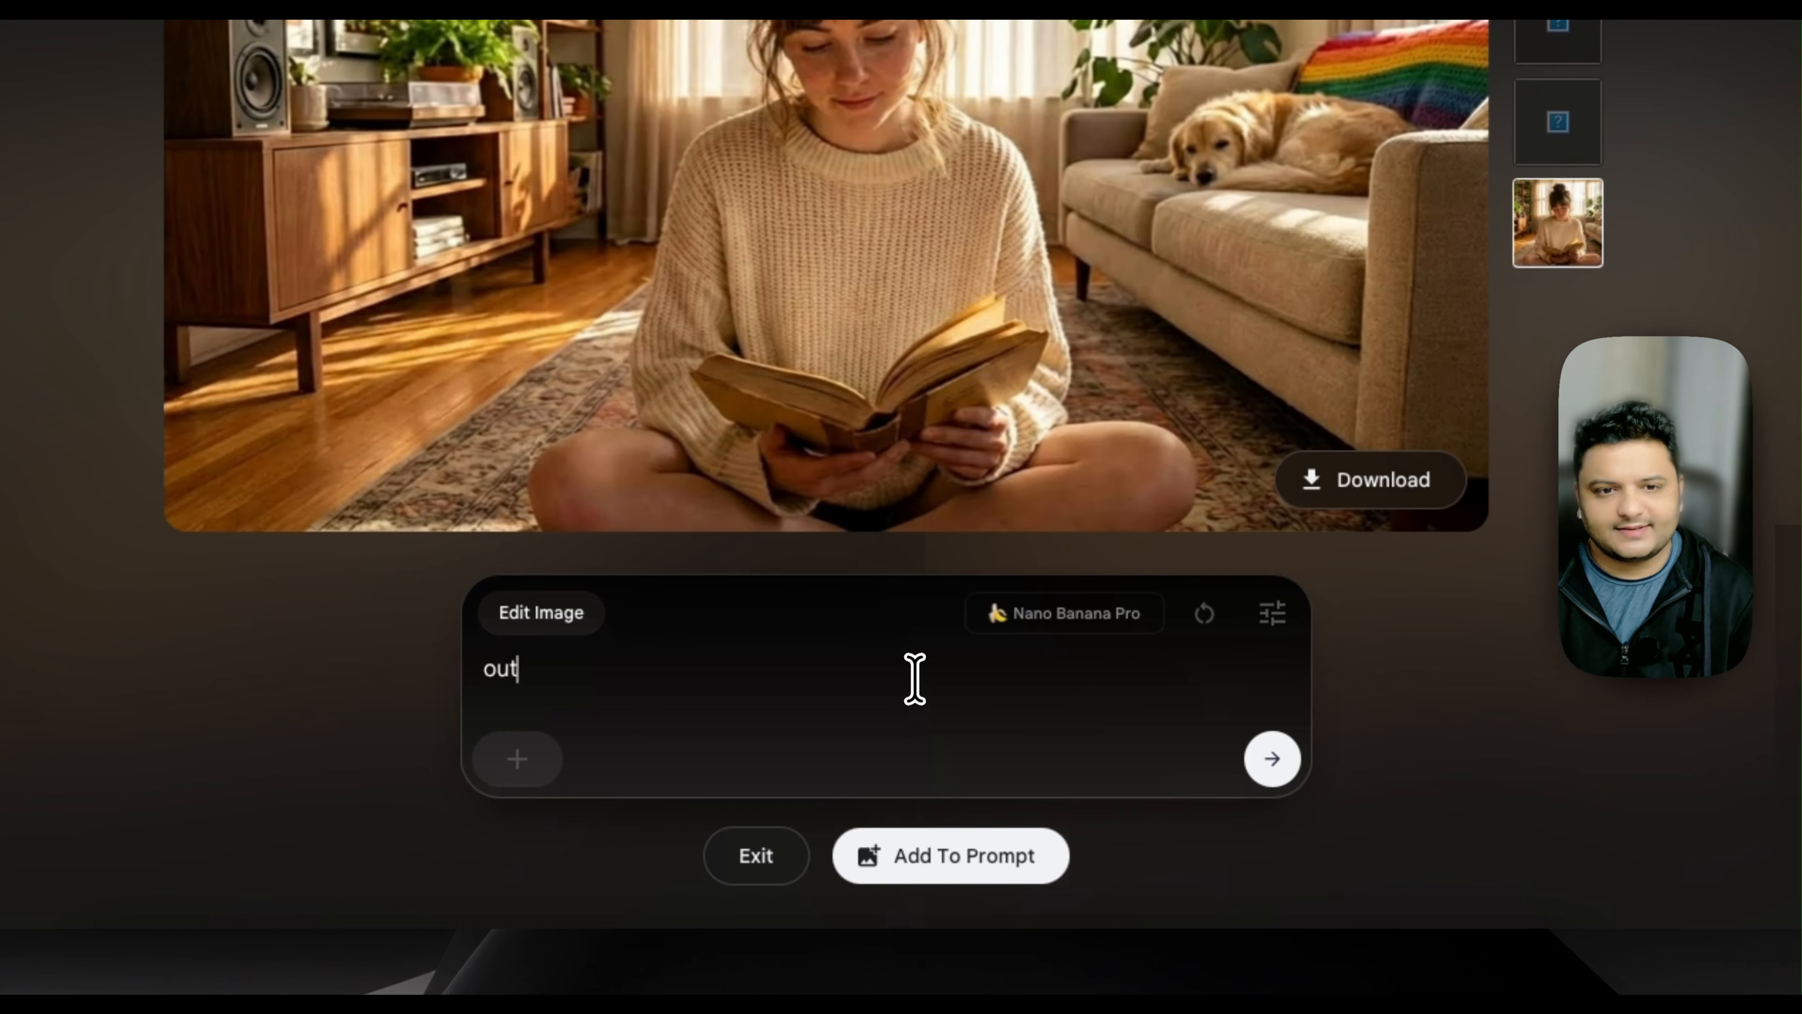
type("paint th")
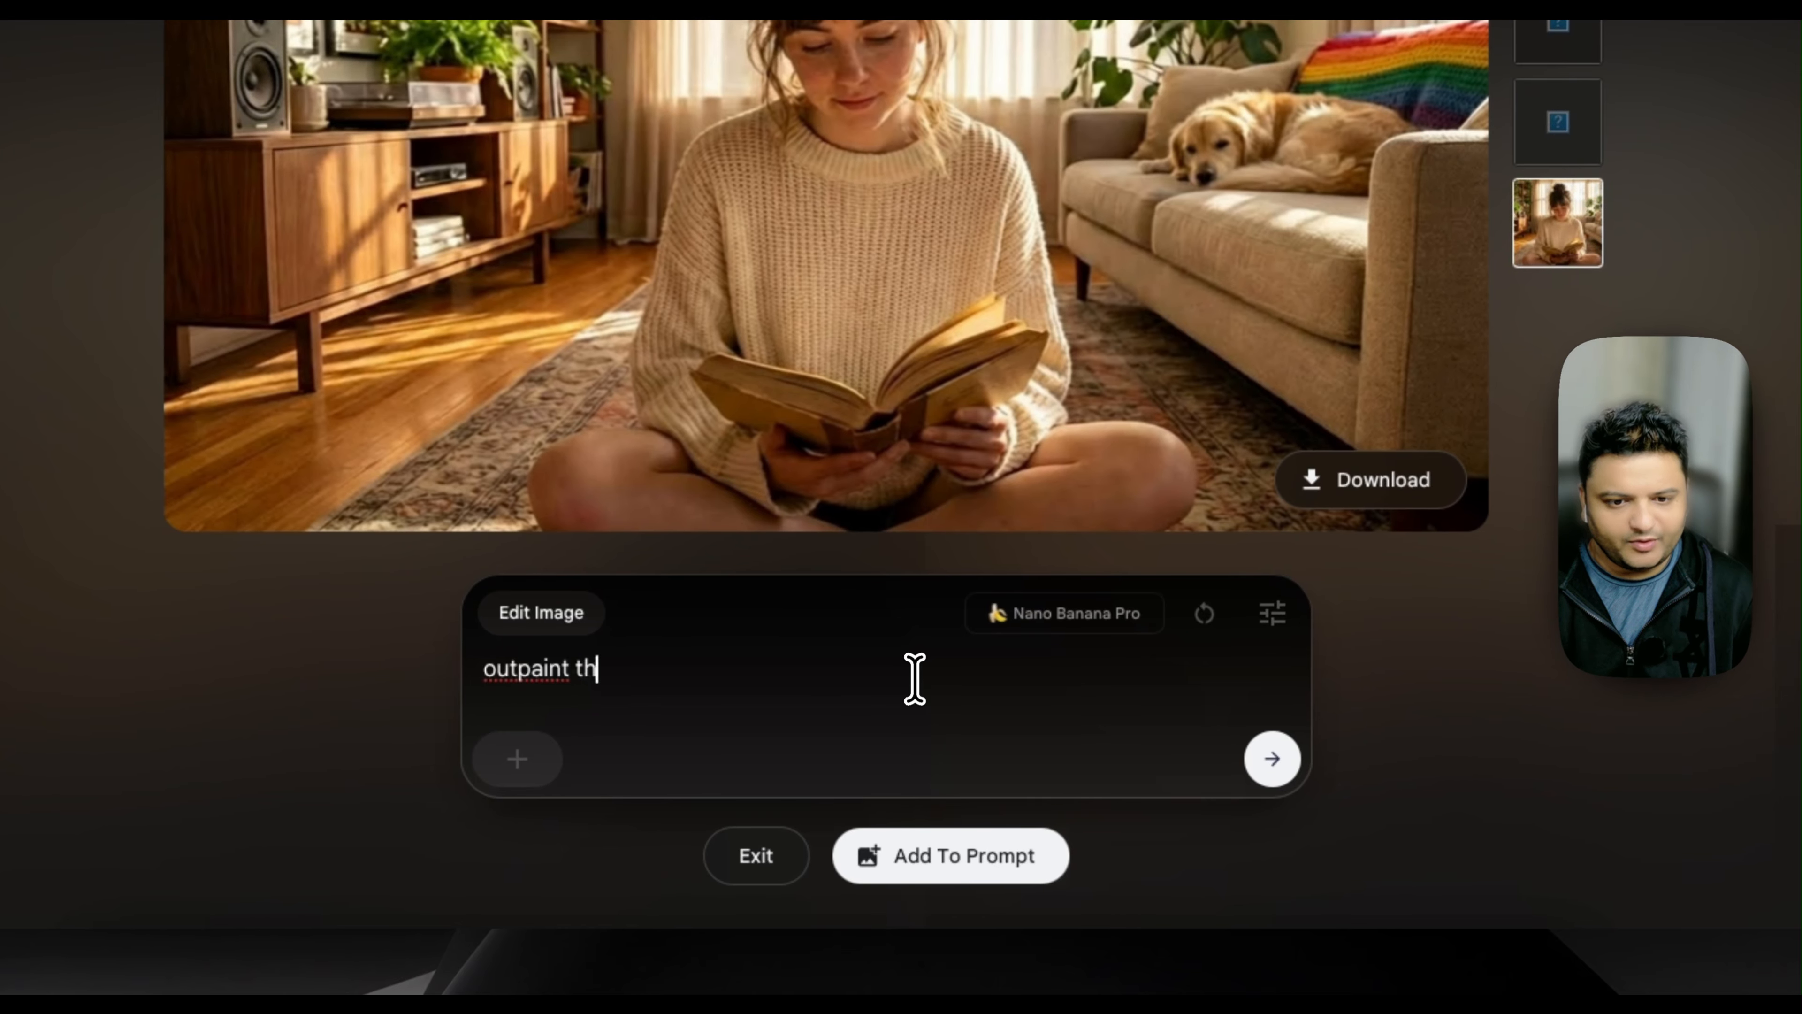
type("e image from th")
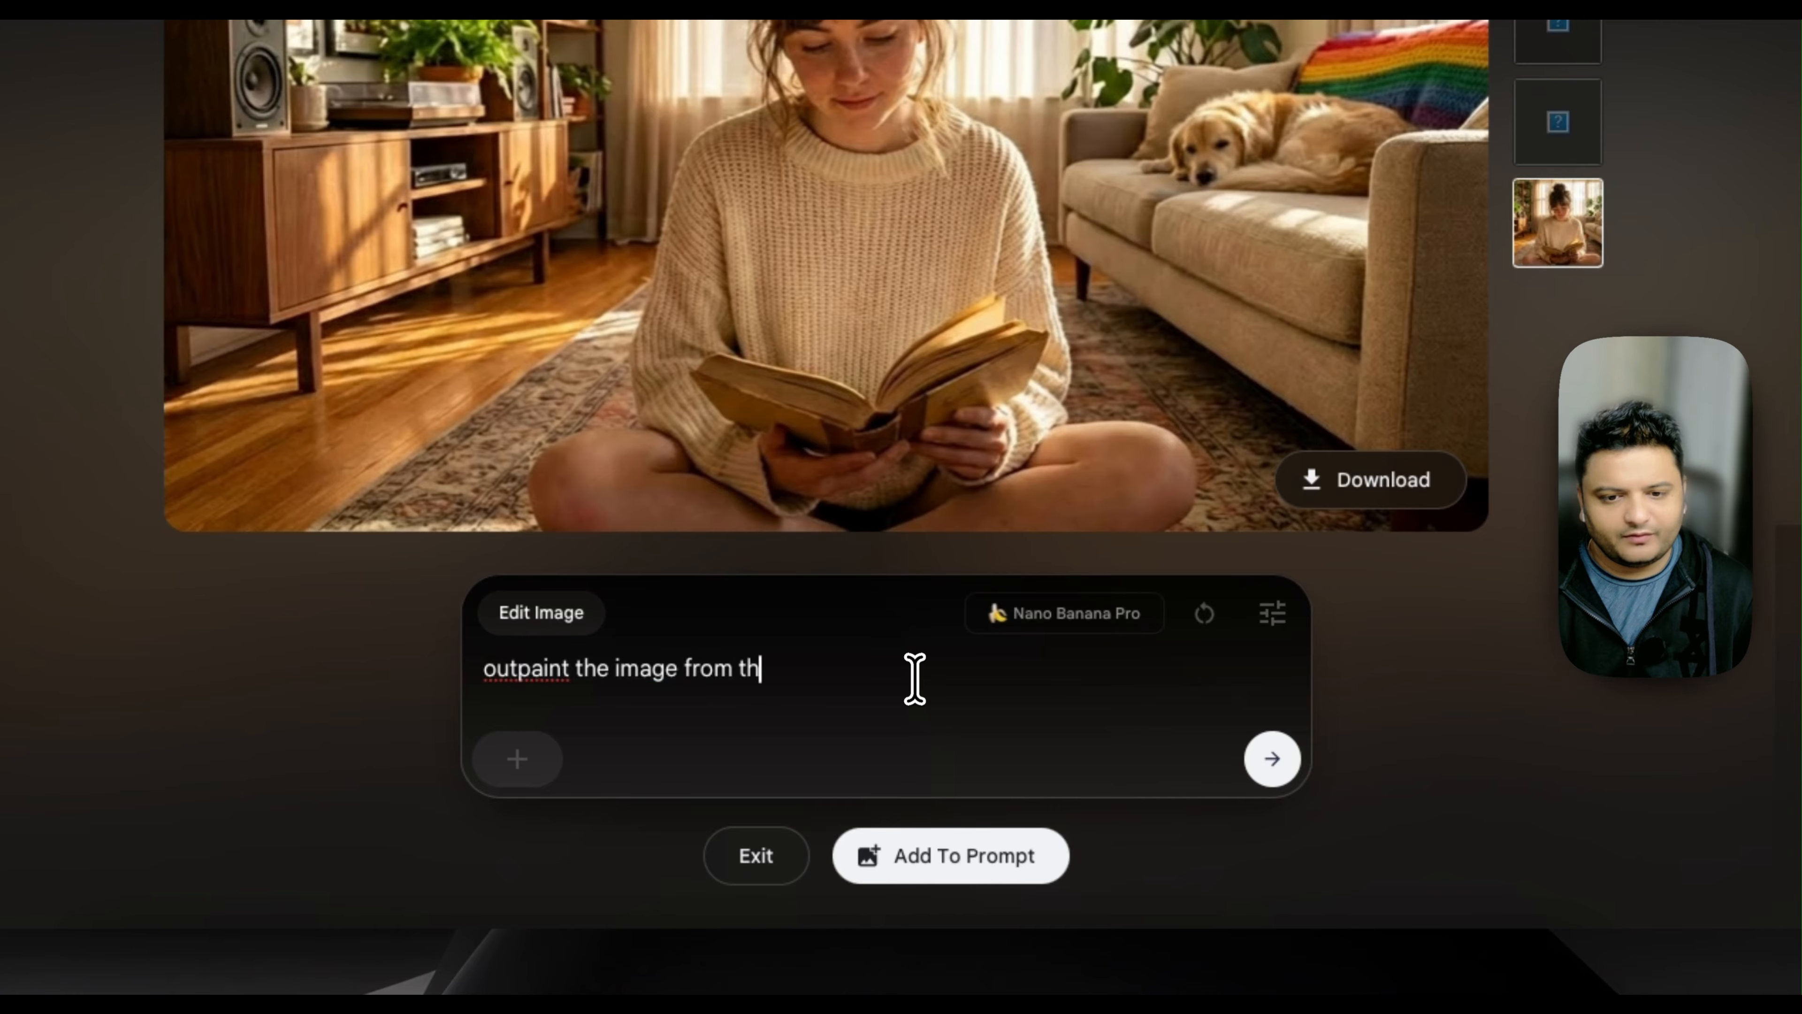
type("e right side on")
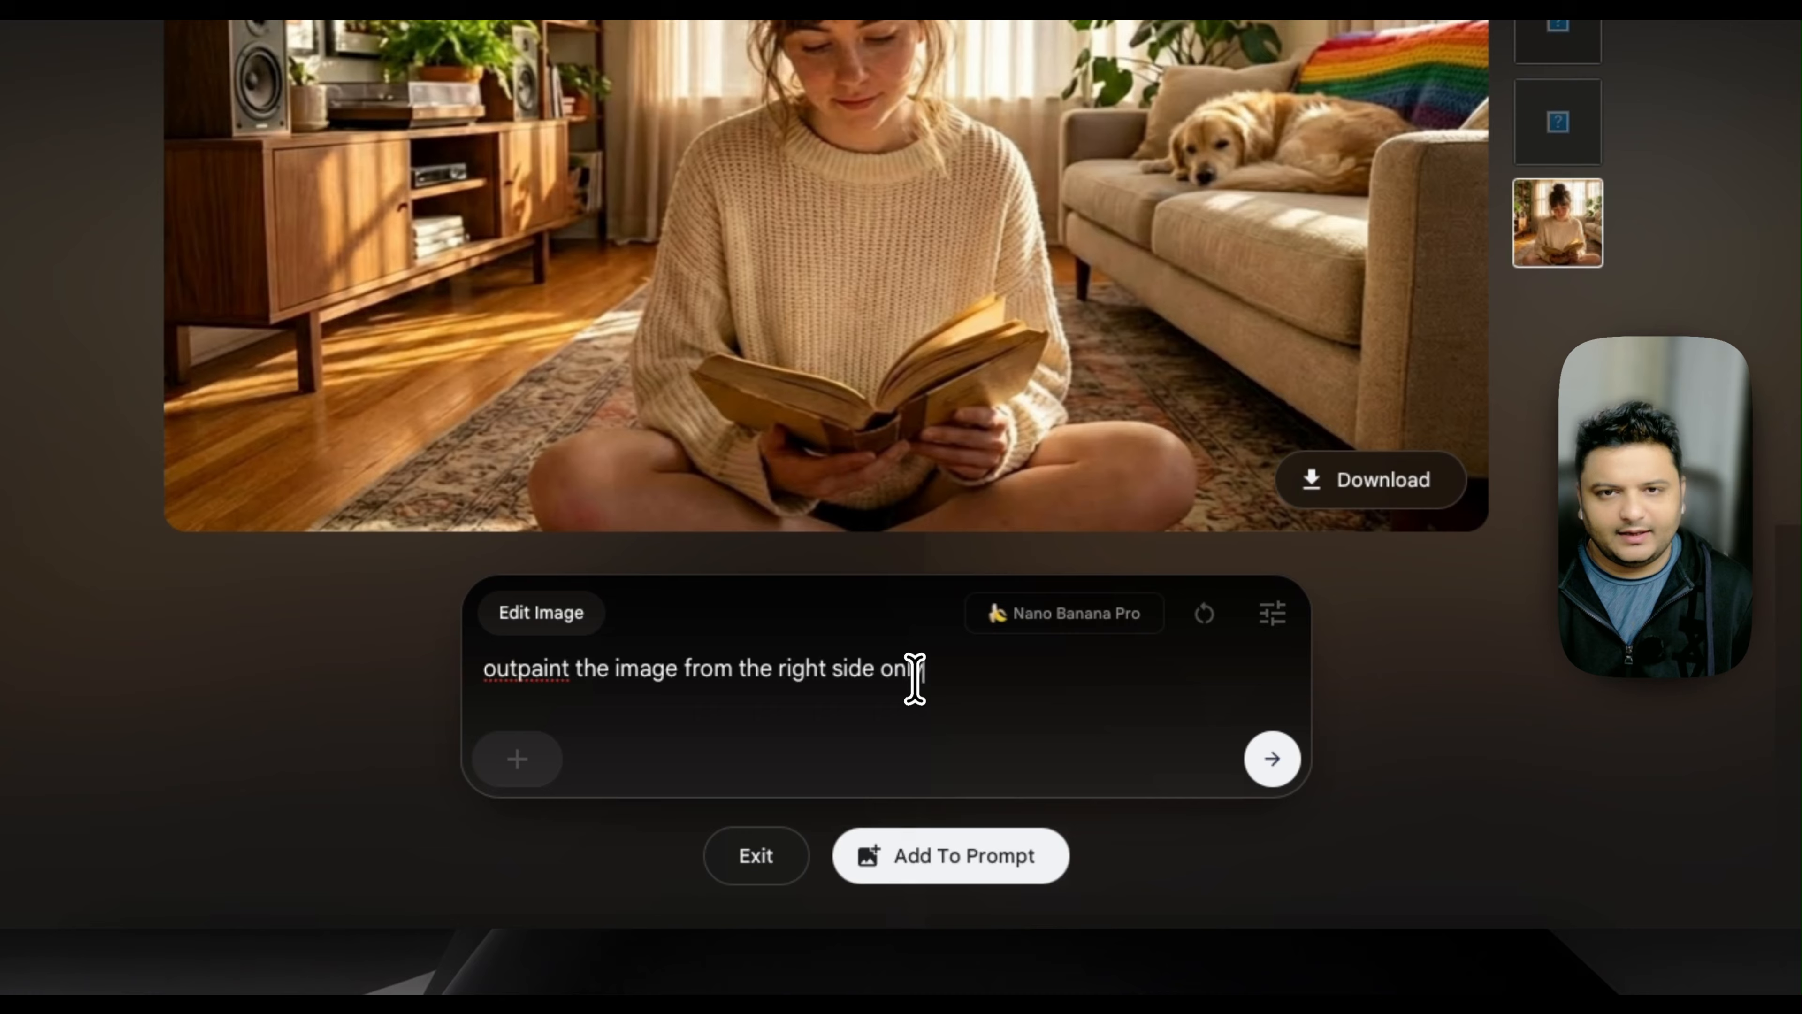
key("Return")
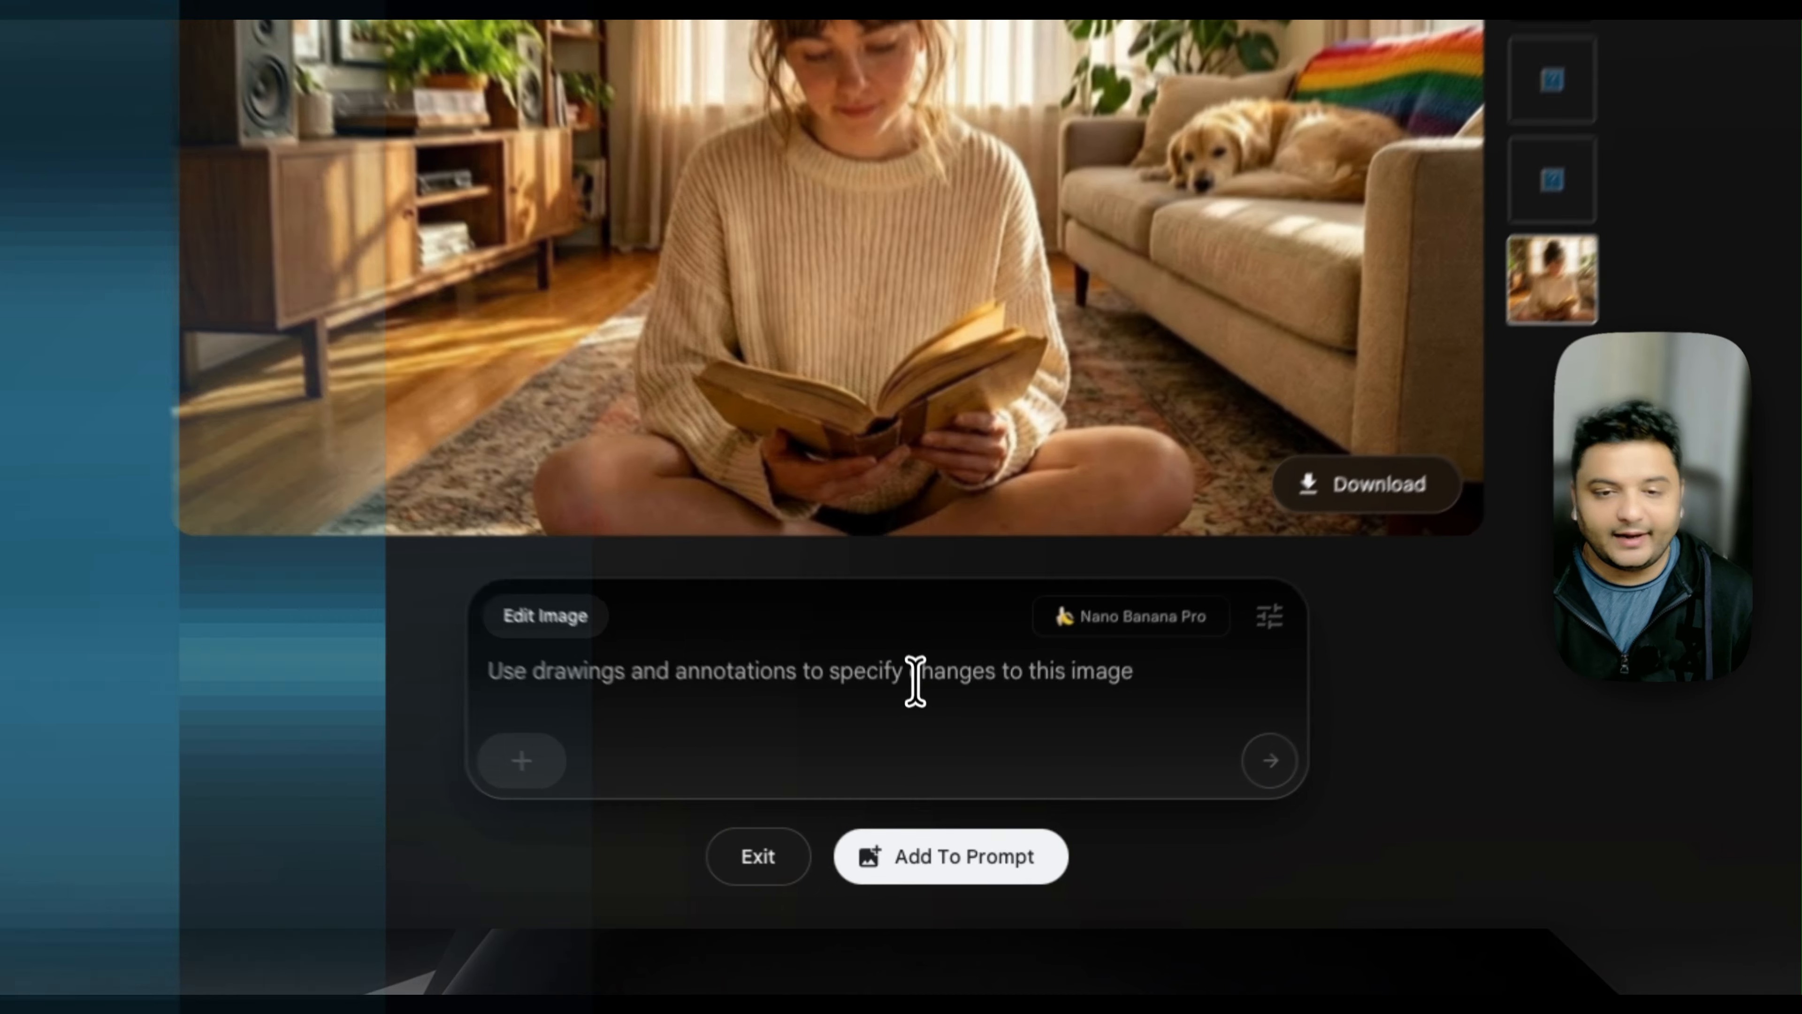